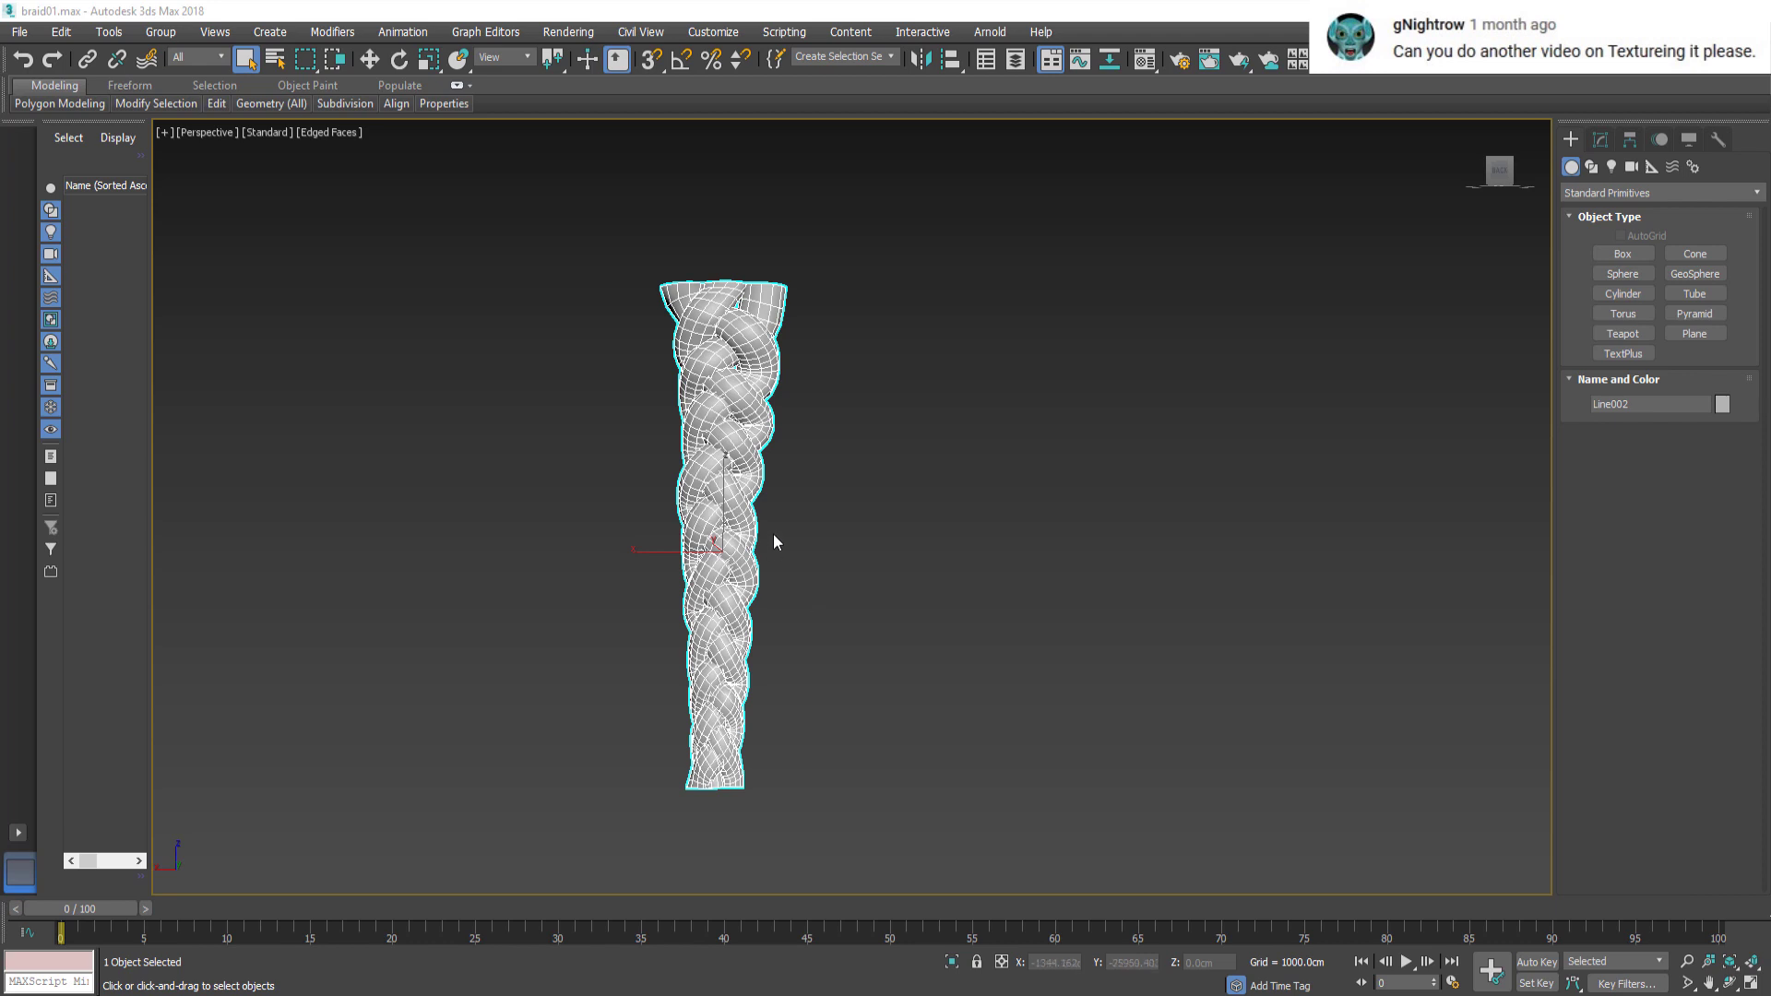
# Step: Add UVW Mapping Clear to the braid and collapse the stack to an editable poly
pyautogui.click(1603, 140)
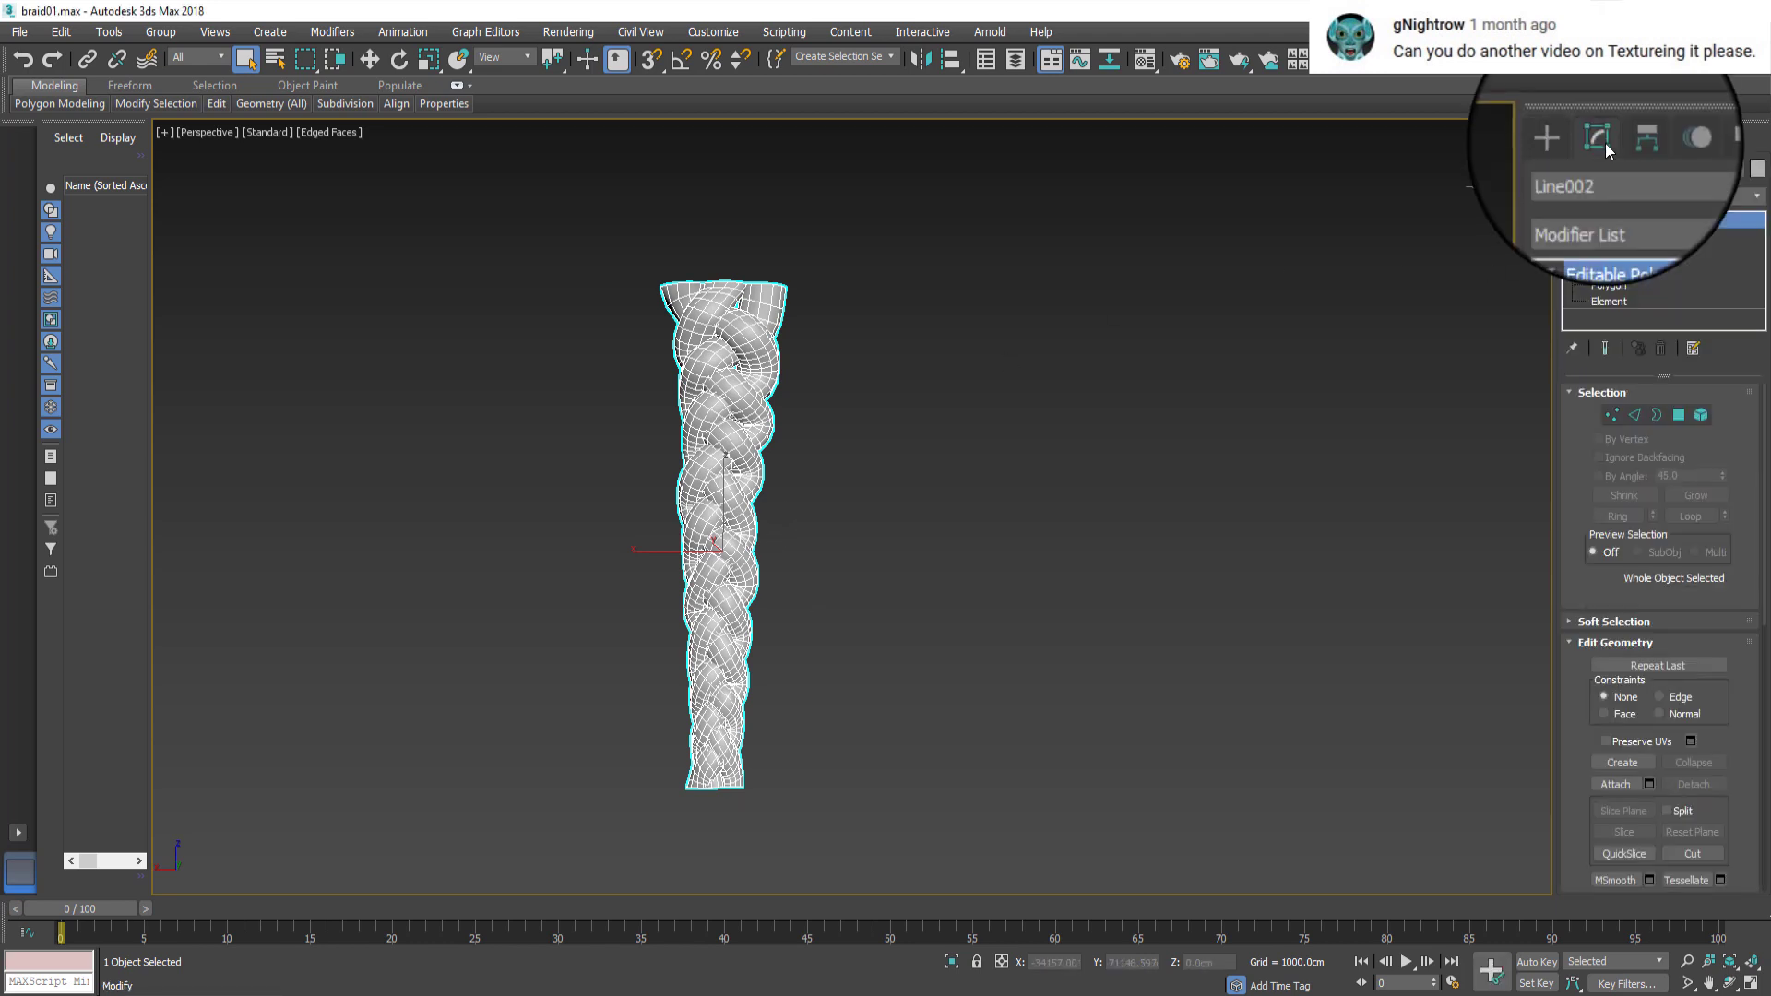
pyautogui.click(1690, 197)
pyautogui.scroll(-10, 1698, 821)
pyautogui.scroll(-8, 1688, 807)
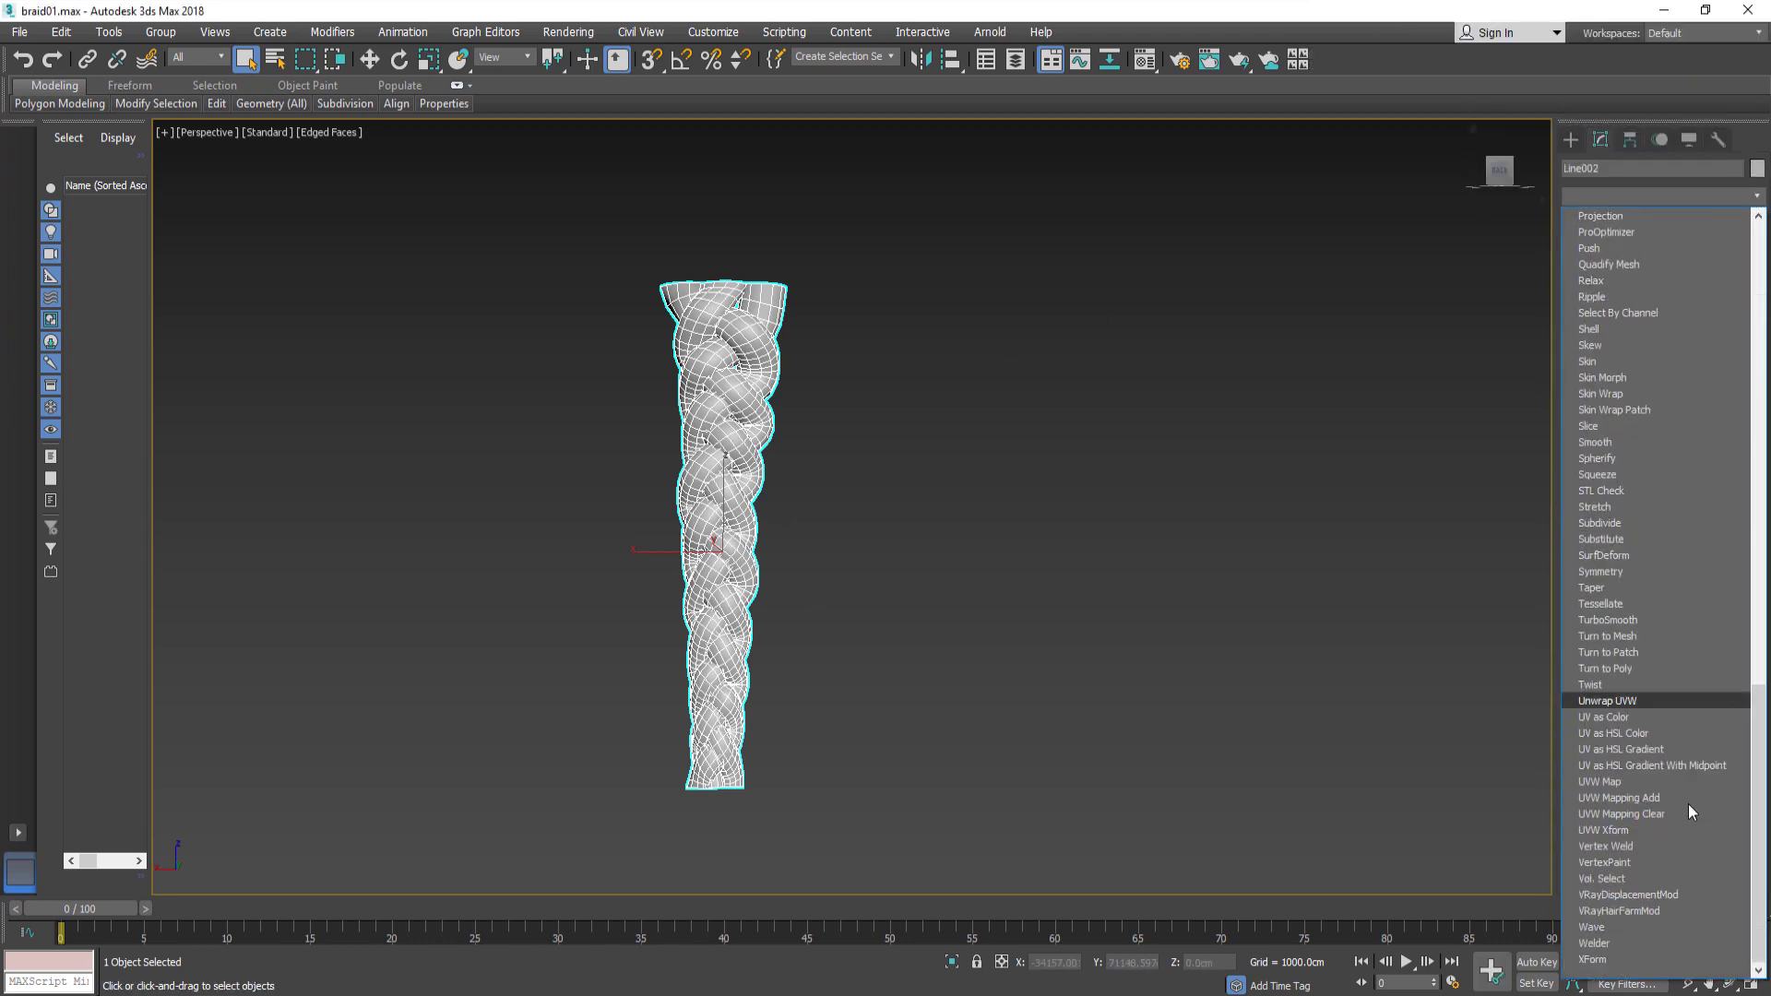
pyautogui.click(1663, 812)
pyautogui.rightClick(1644, 223)
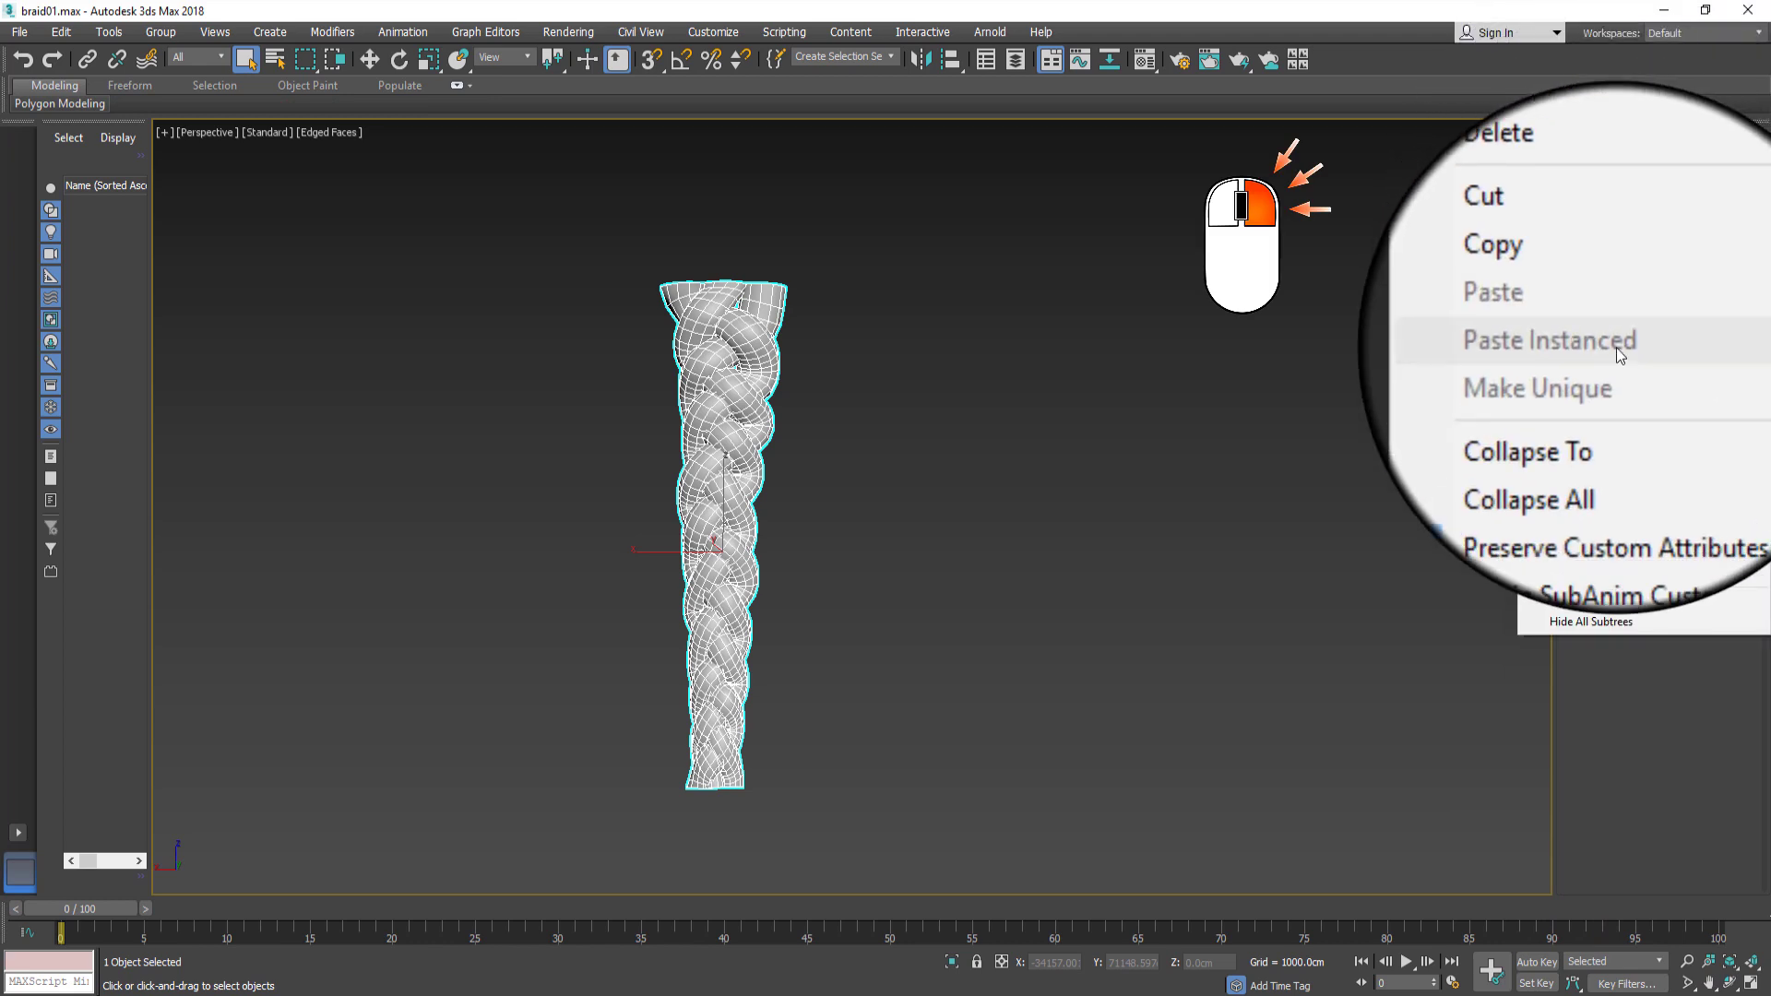
pyautogui.click(1606, 395)
pyautogui.click(970, 587)
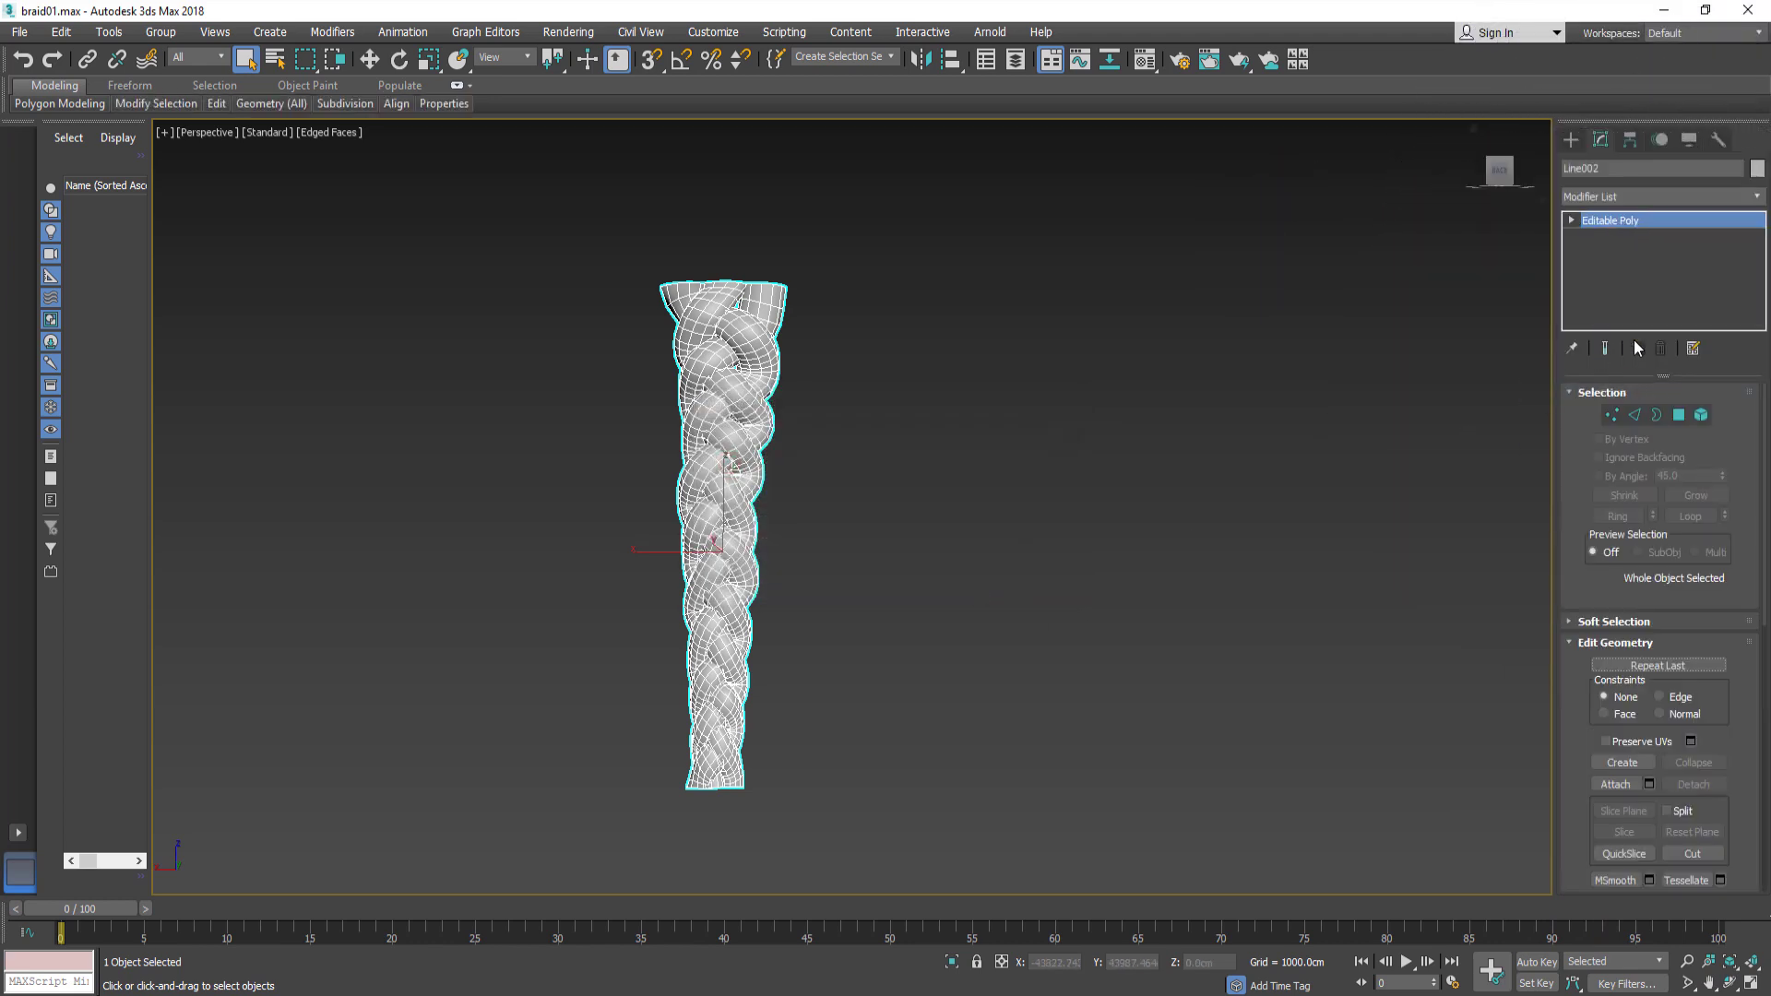
# Step: Add an Unwrap UVW modifier to the braid
pyautogui.click(1759, 203)
pyautogui.scroll(-2, 1714, 827)
pyautogui.scroll(-5, 1714, 826)
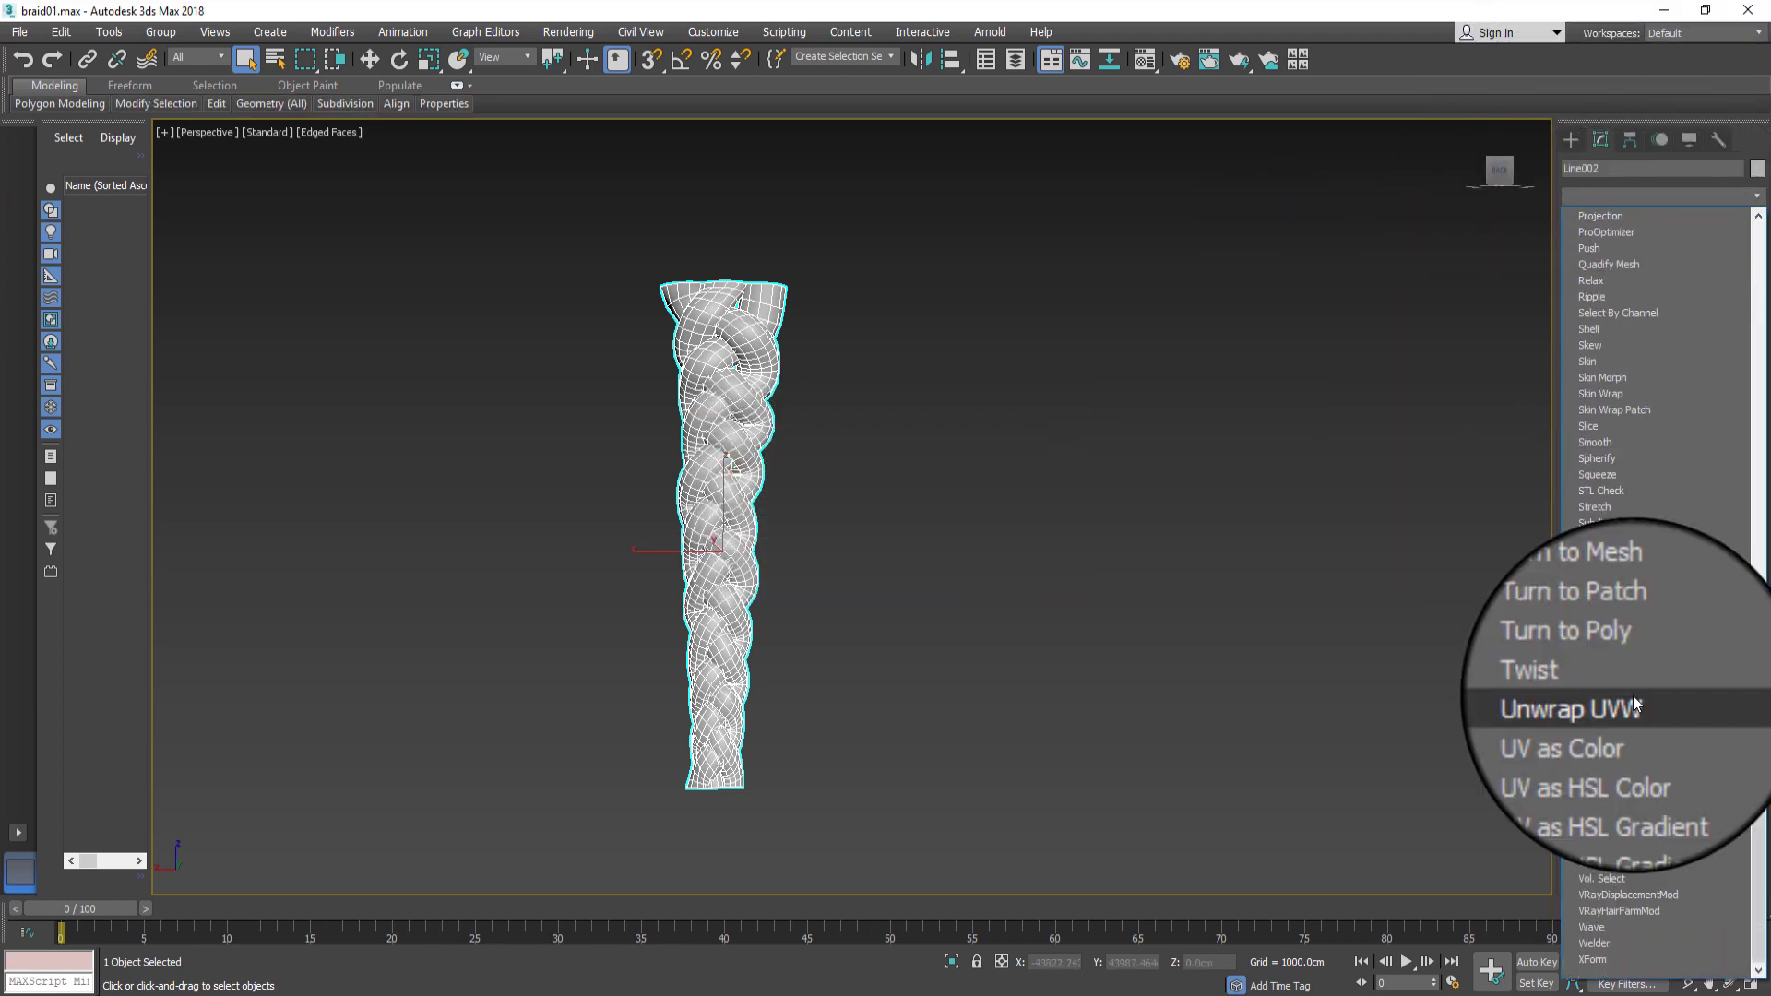
pyautogui.click(1633, 695)
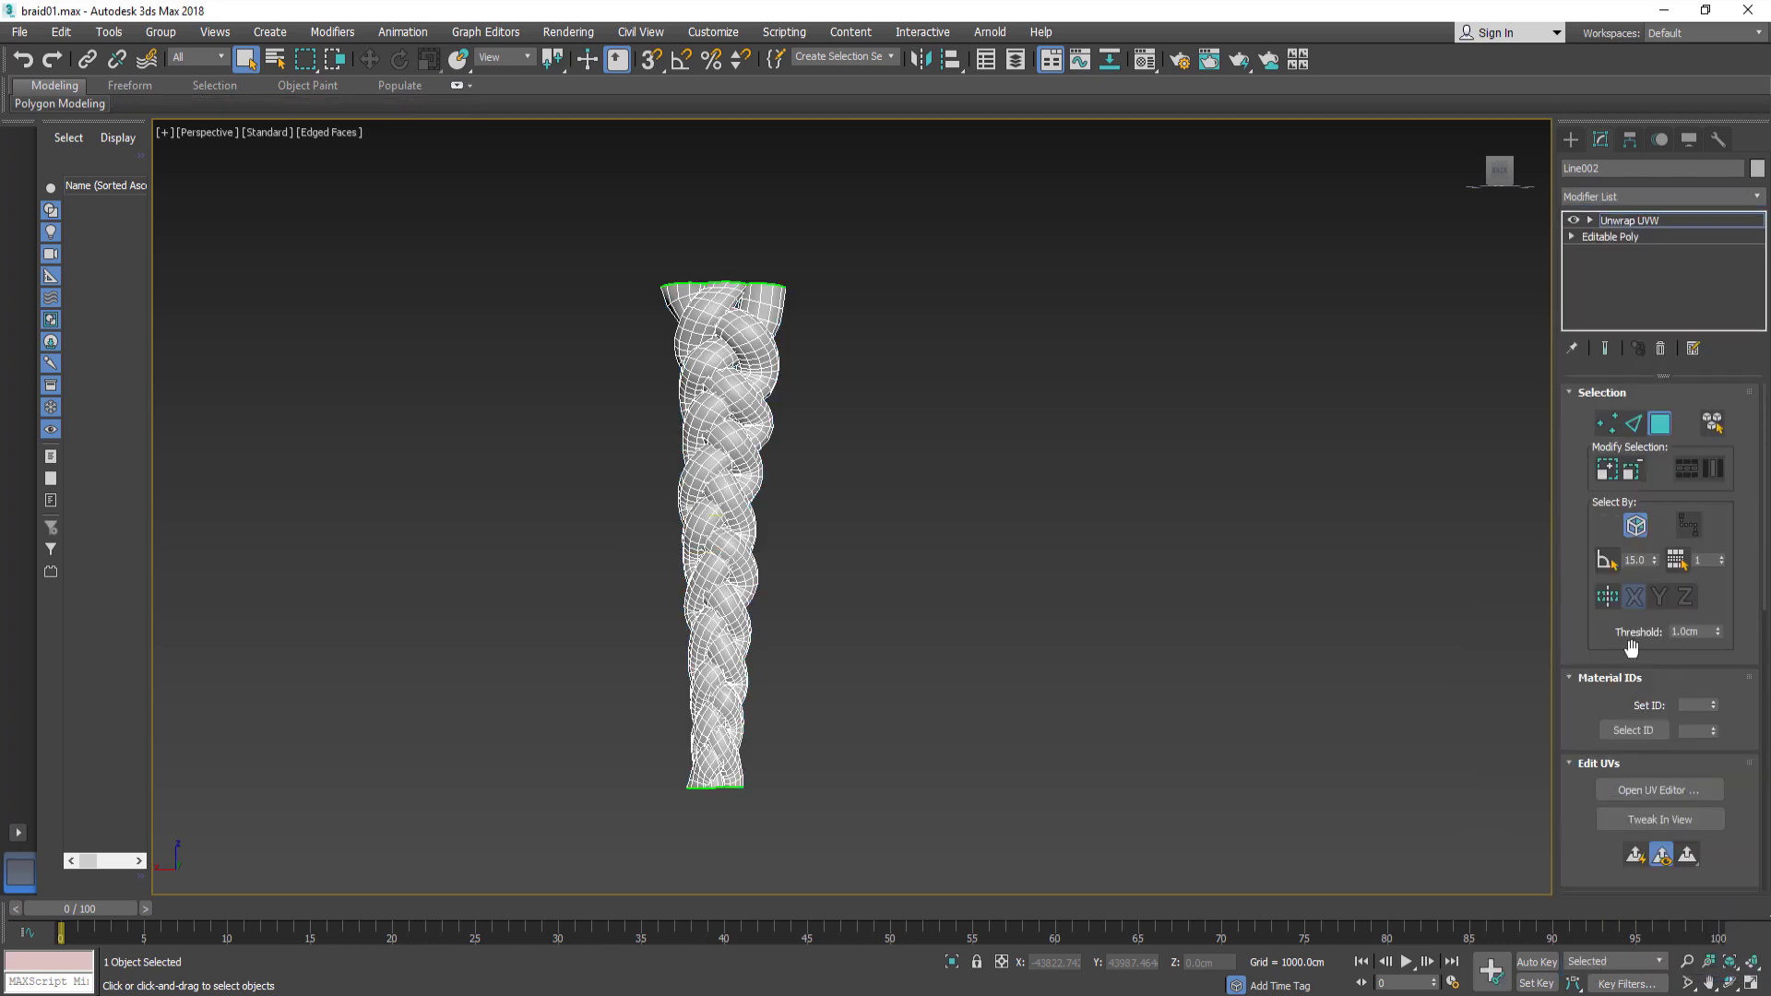
# Step: In edge mode, loop-select the first strand's edges and convert them to a UV seam
pyautogui.click(1629, 428)
pyautogui.keyDown('alt'); pyautogui.moveTo(885, 553); pyautogui.dragTo(849, 611, button='middle'); pyautogui.keyUp('alt')
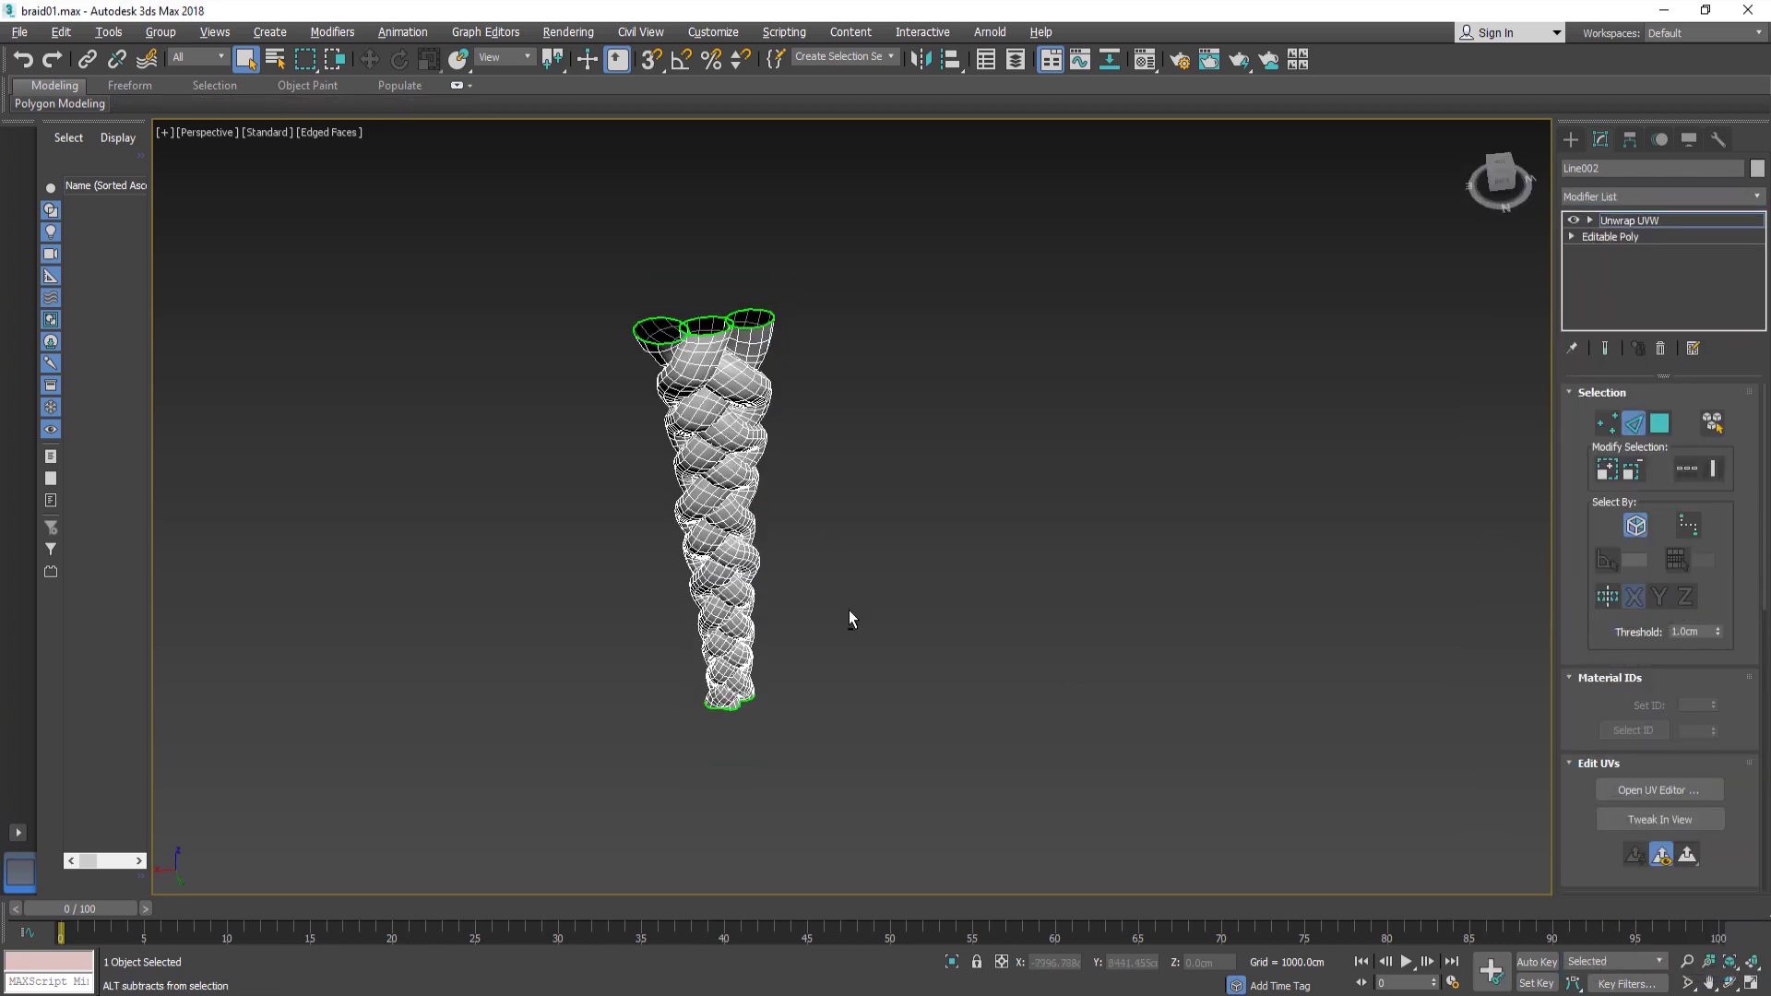
pyautogui.scroll(10, 838, 485)
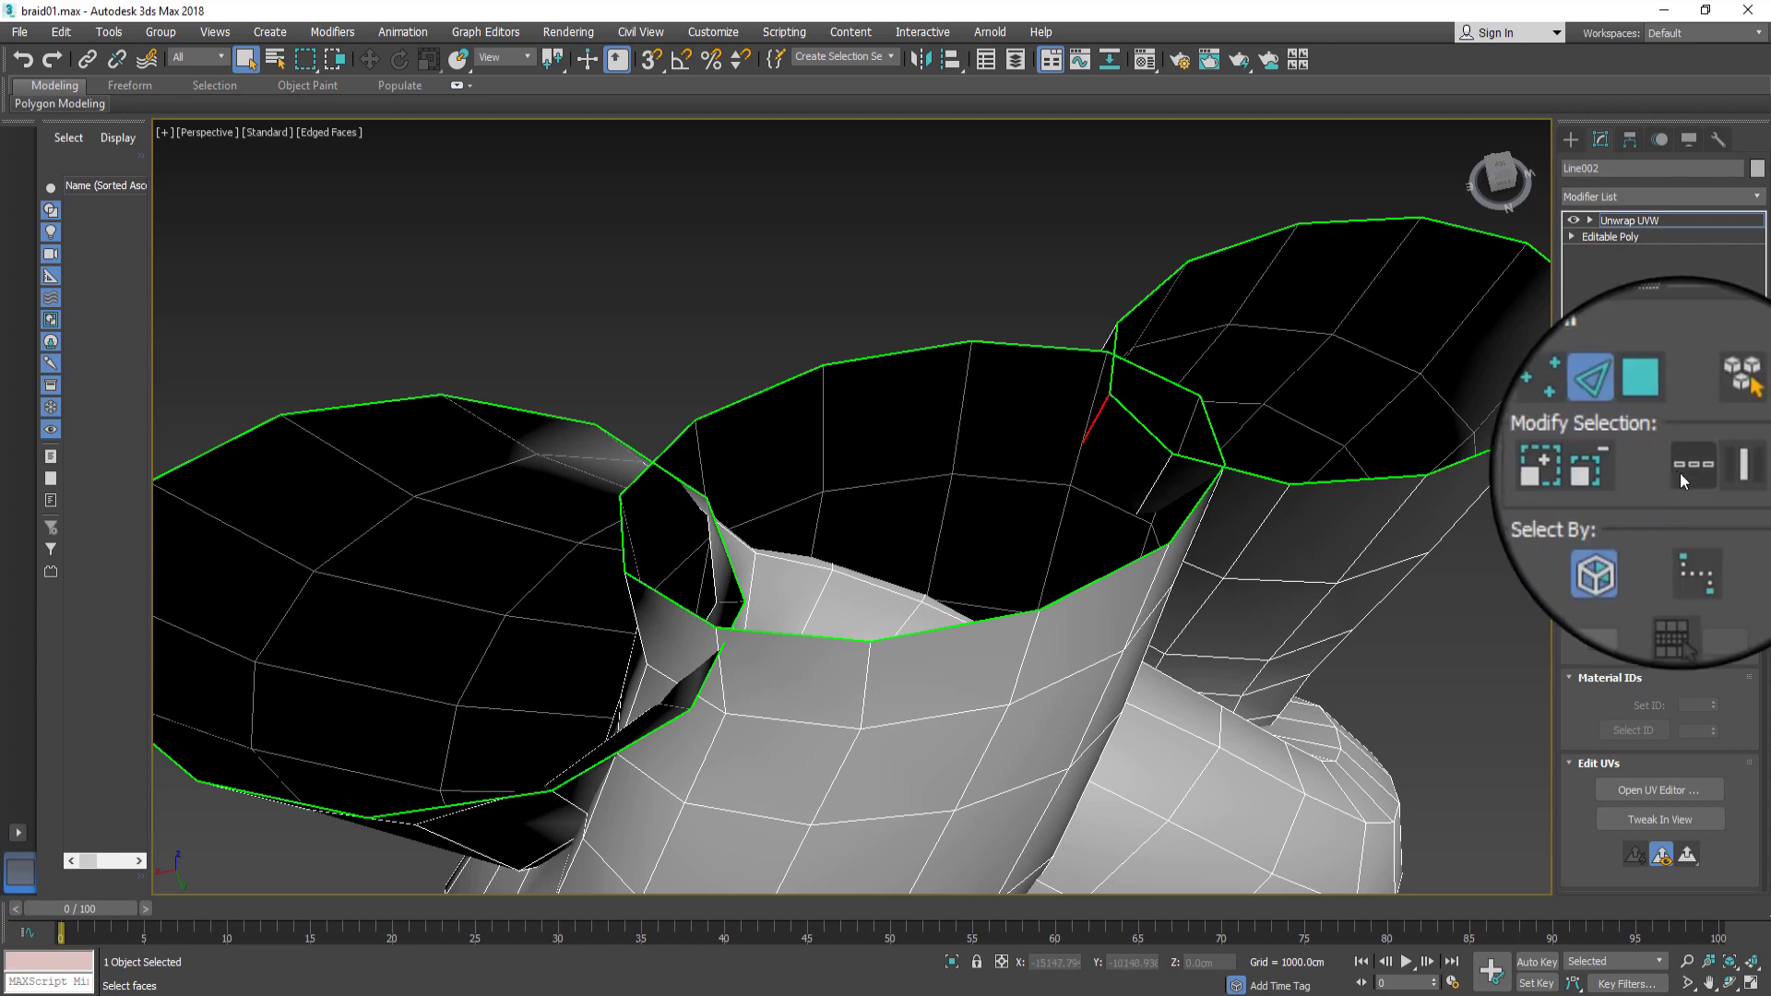
pyautogui.keyDown('alt'); pyautogui.moveTo(1088, 535); pyautogui.dragTo(1075, 637, button='middle'); pyautogui.keyUp('alt')
pyautogui.scroll(-5, 1075, 637)
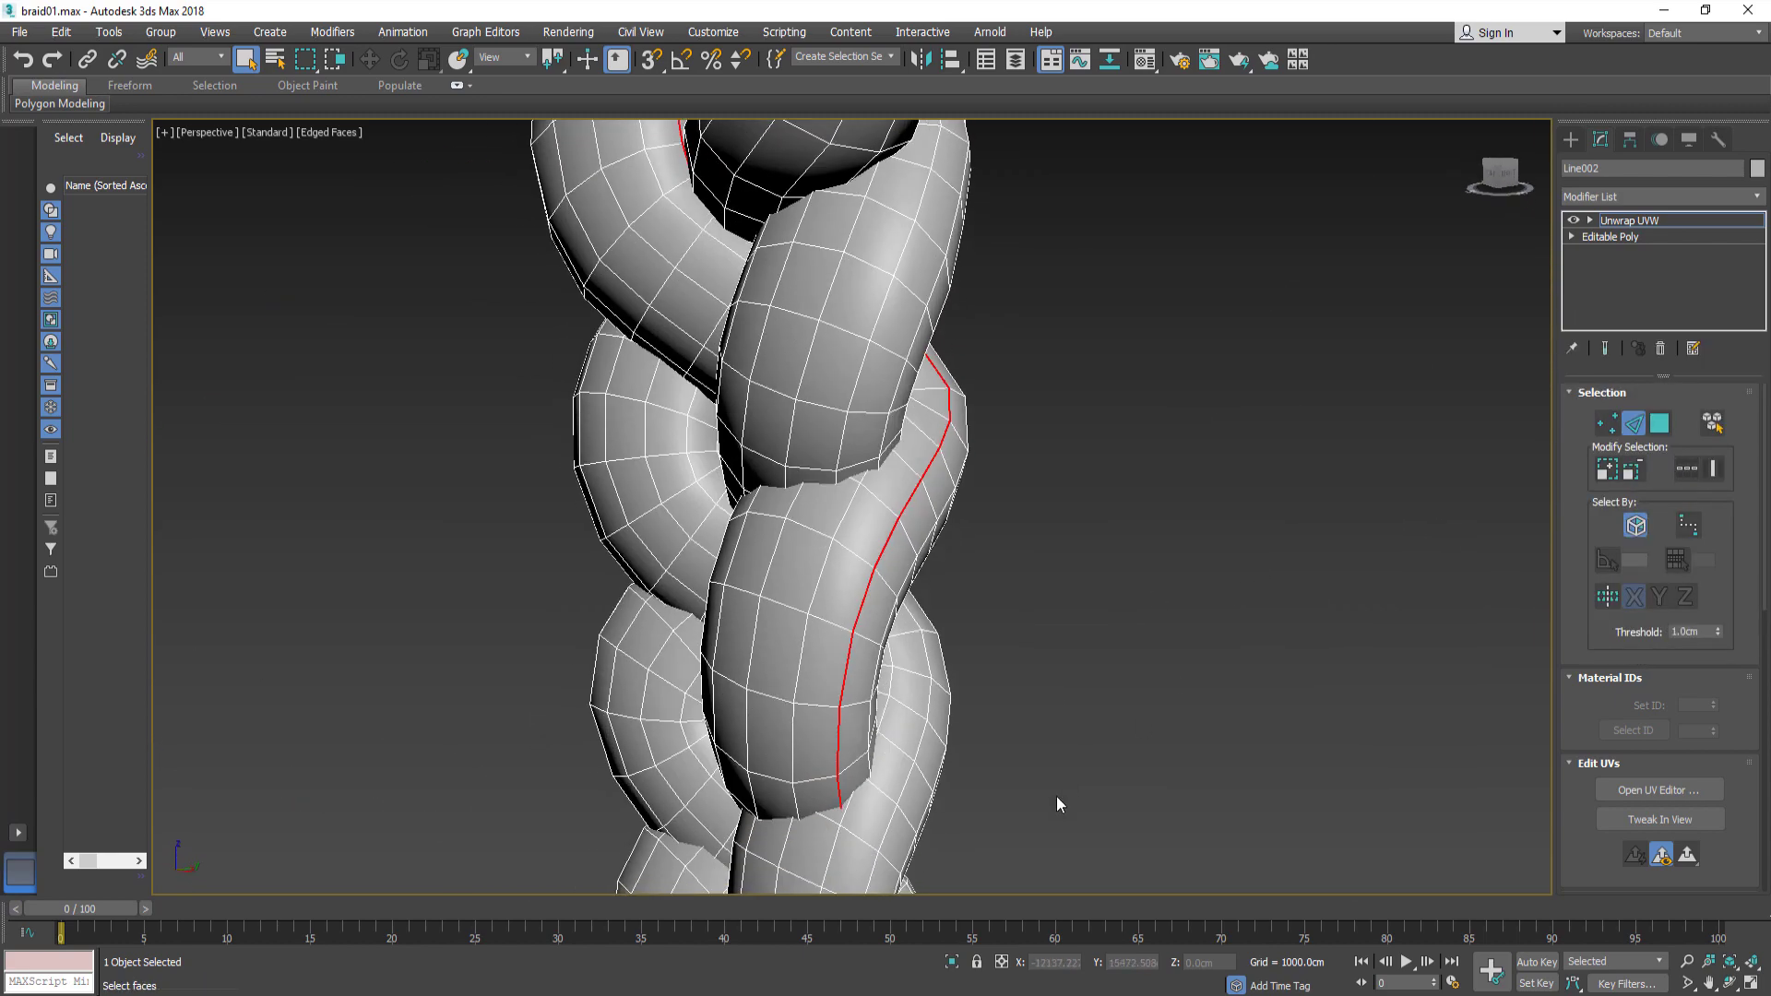
pyautogui.moveTo(1055, 795)
pyautogui.keyDown('alt'); pyautogui.mouseDown(button='middle')
pyautogui.moveTo(978, 717)
pyautogui.moveTo(948, 277)
pyautogui.moveTo(950, 701)
pyautogui.mouseUp(button='middle'); pyautogui.keyUp('alt')
pyautogui.scroll(2, 937, 605)
pyautogui.scroll(-5, 1768, 588)
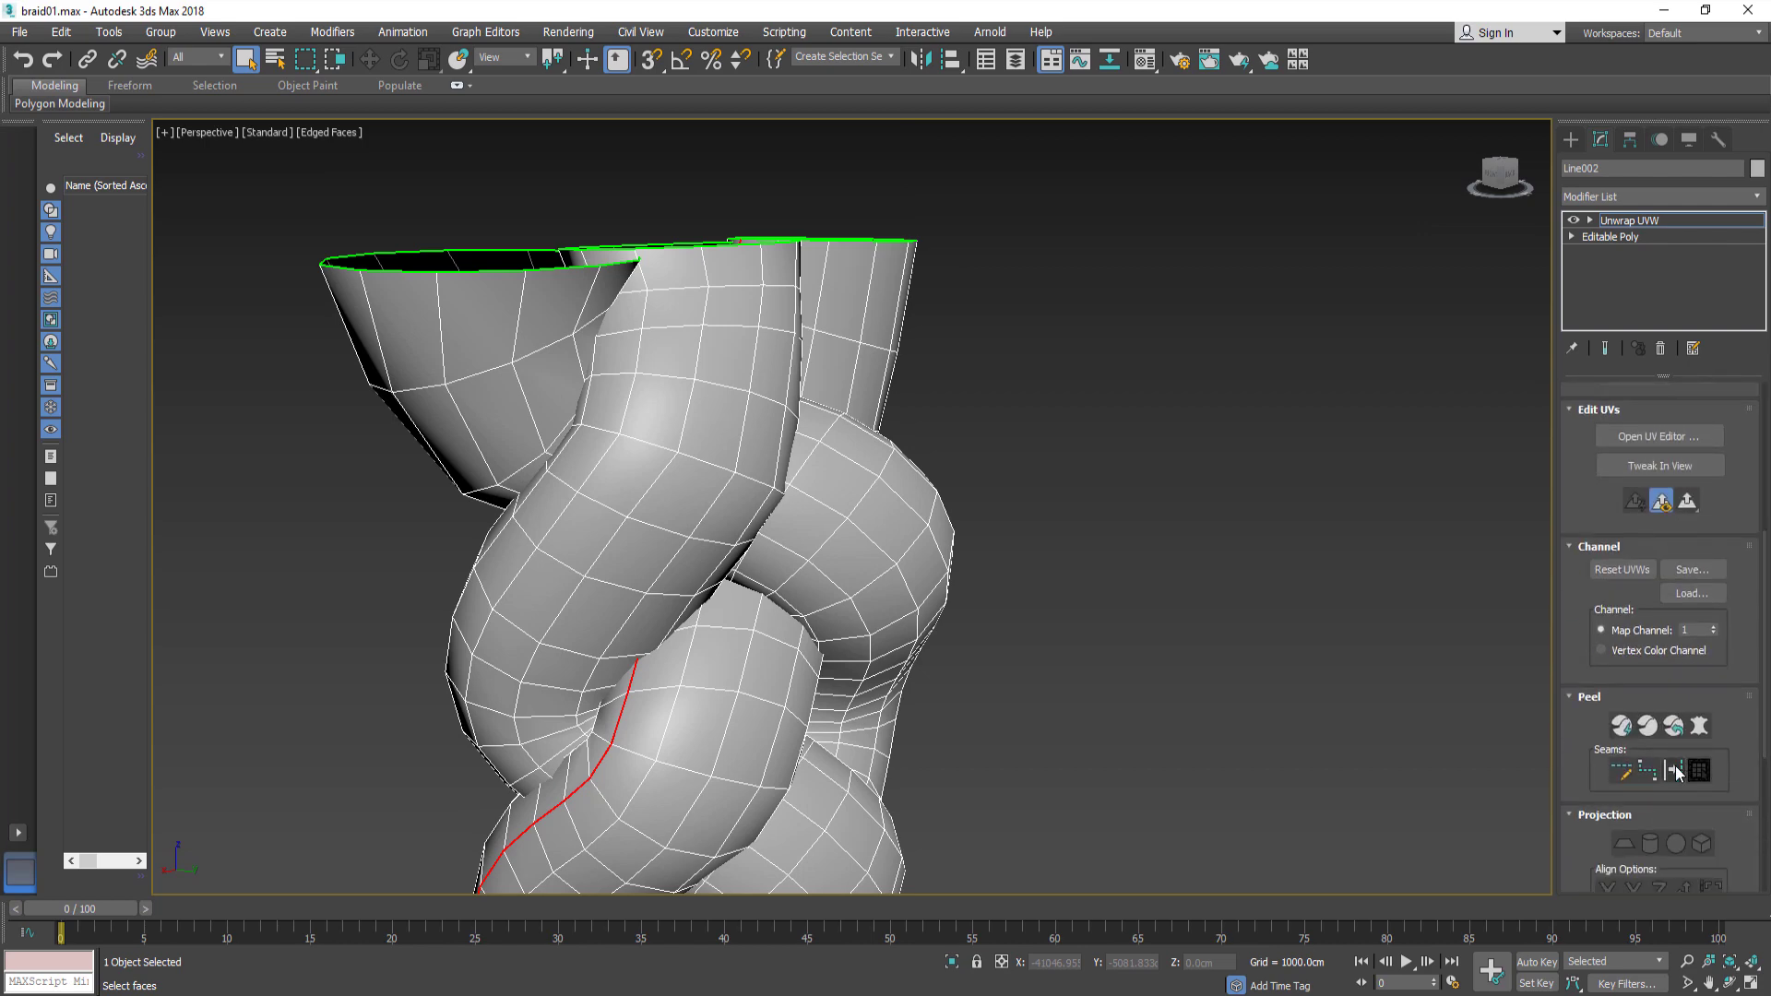
pyautogui.keyDown('alt'); pyautogui.moveTo(1034, 635); pyautogui.dragTo(584, 543, button='middle'); pyautogui.keyUp('alt')
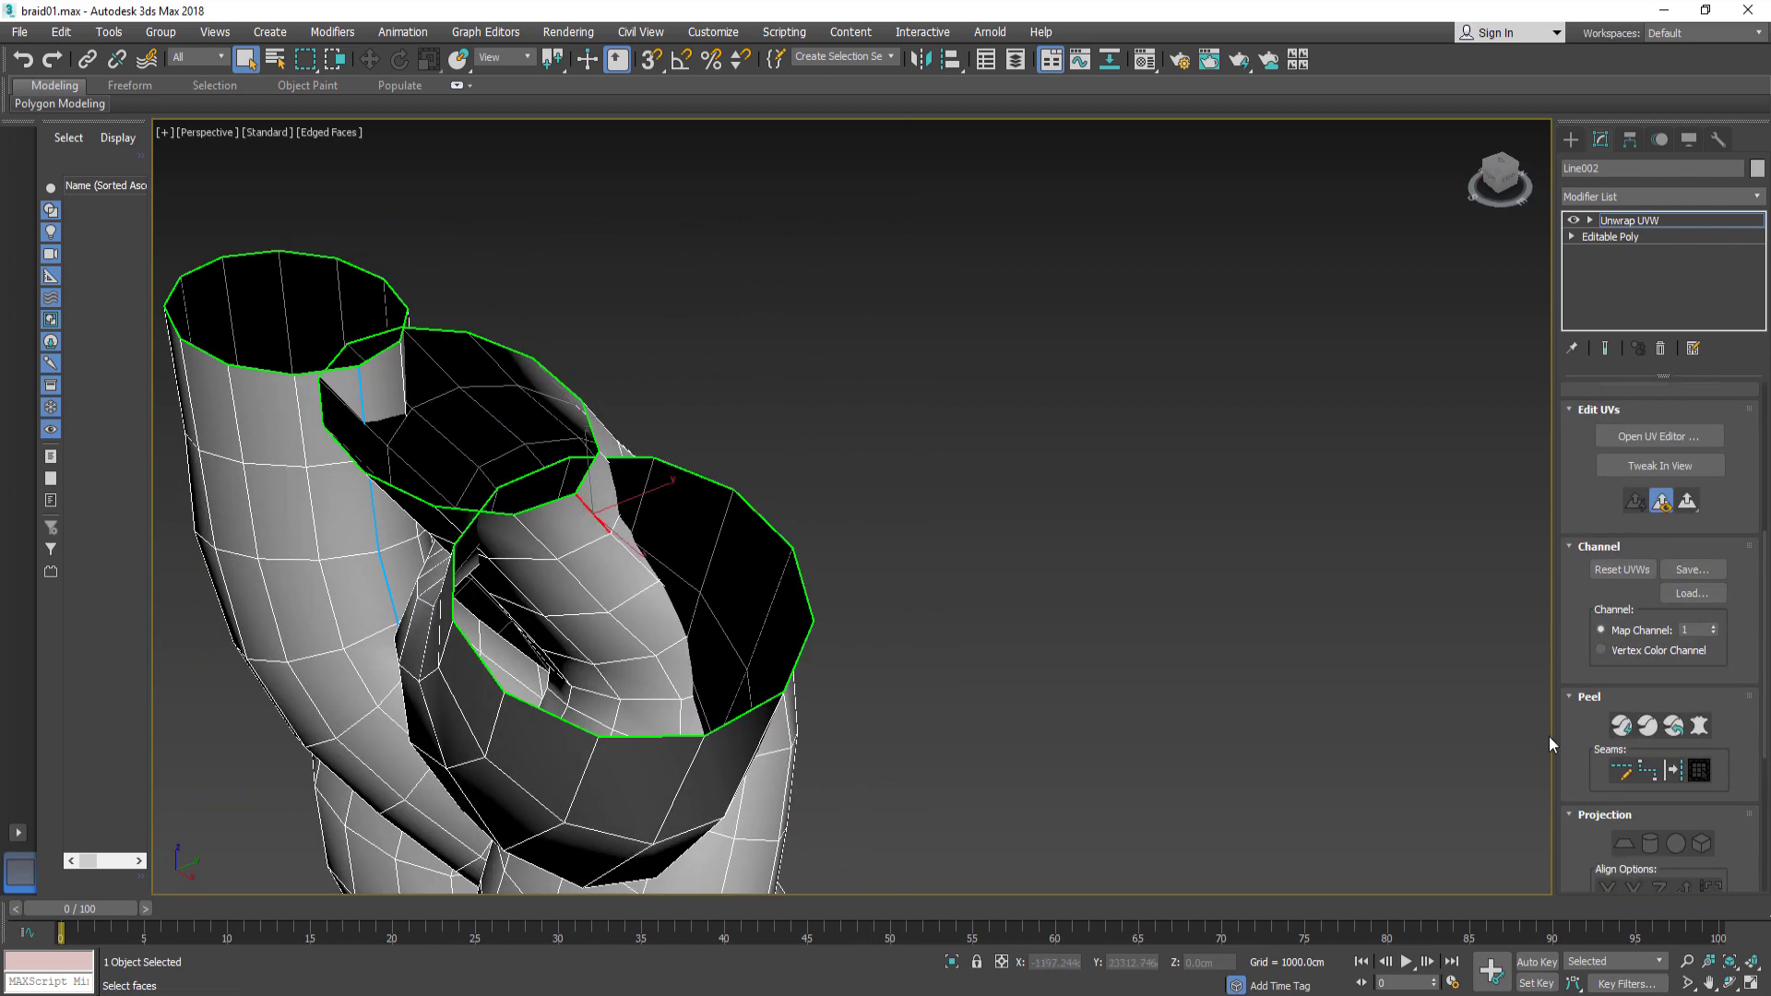
pyautogui.scroll(5, 1709, 489)
pyautogui.click(1687, 467)
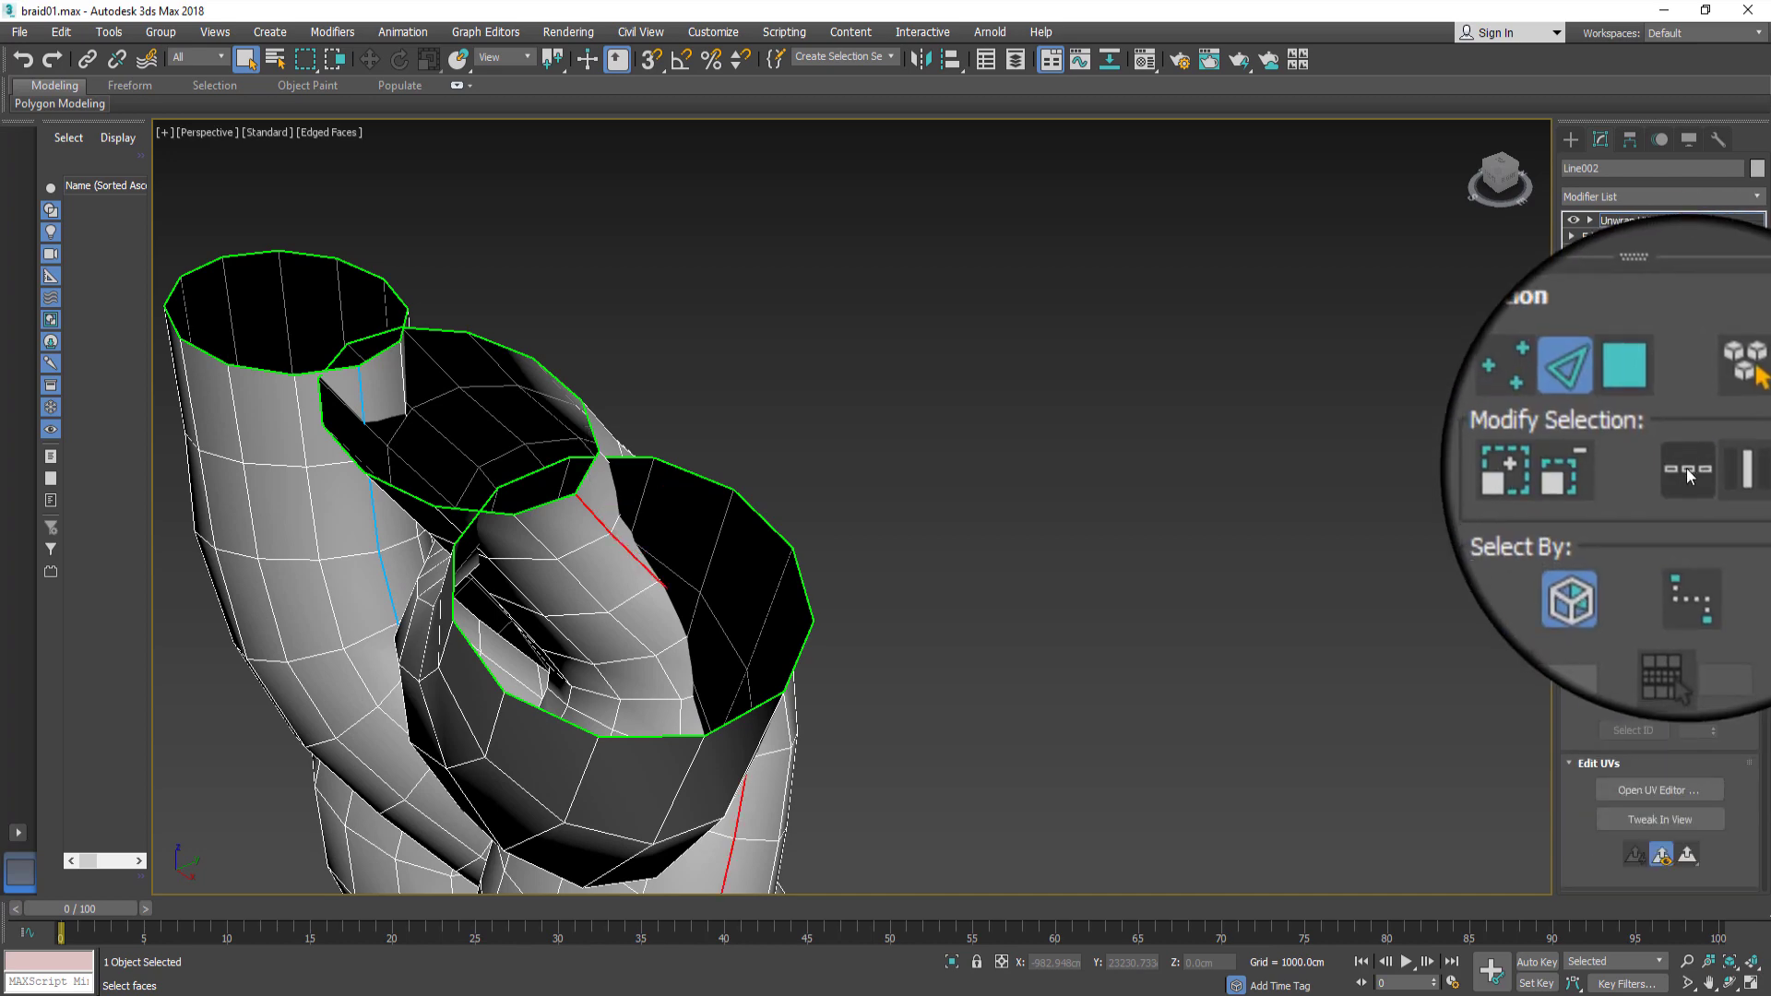
pyautogui.scroll(-2, 1686, 553)
pyautogui.scroll(-2, 1674, 738)
pyautogui.click(1673, 867)
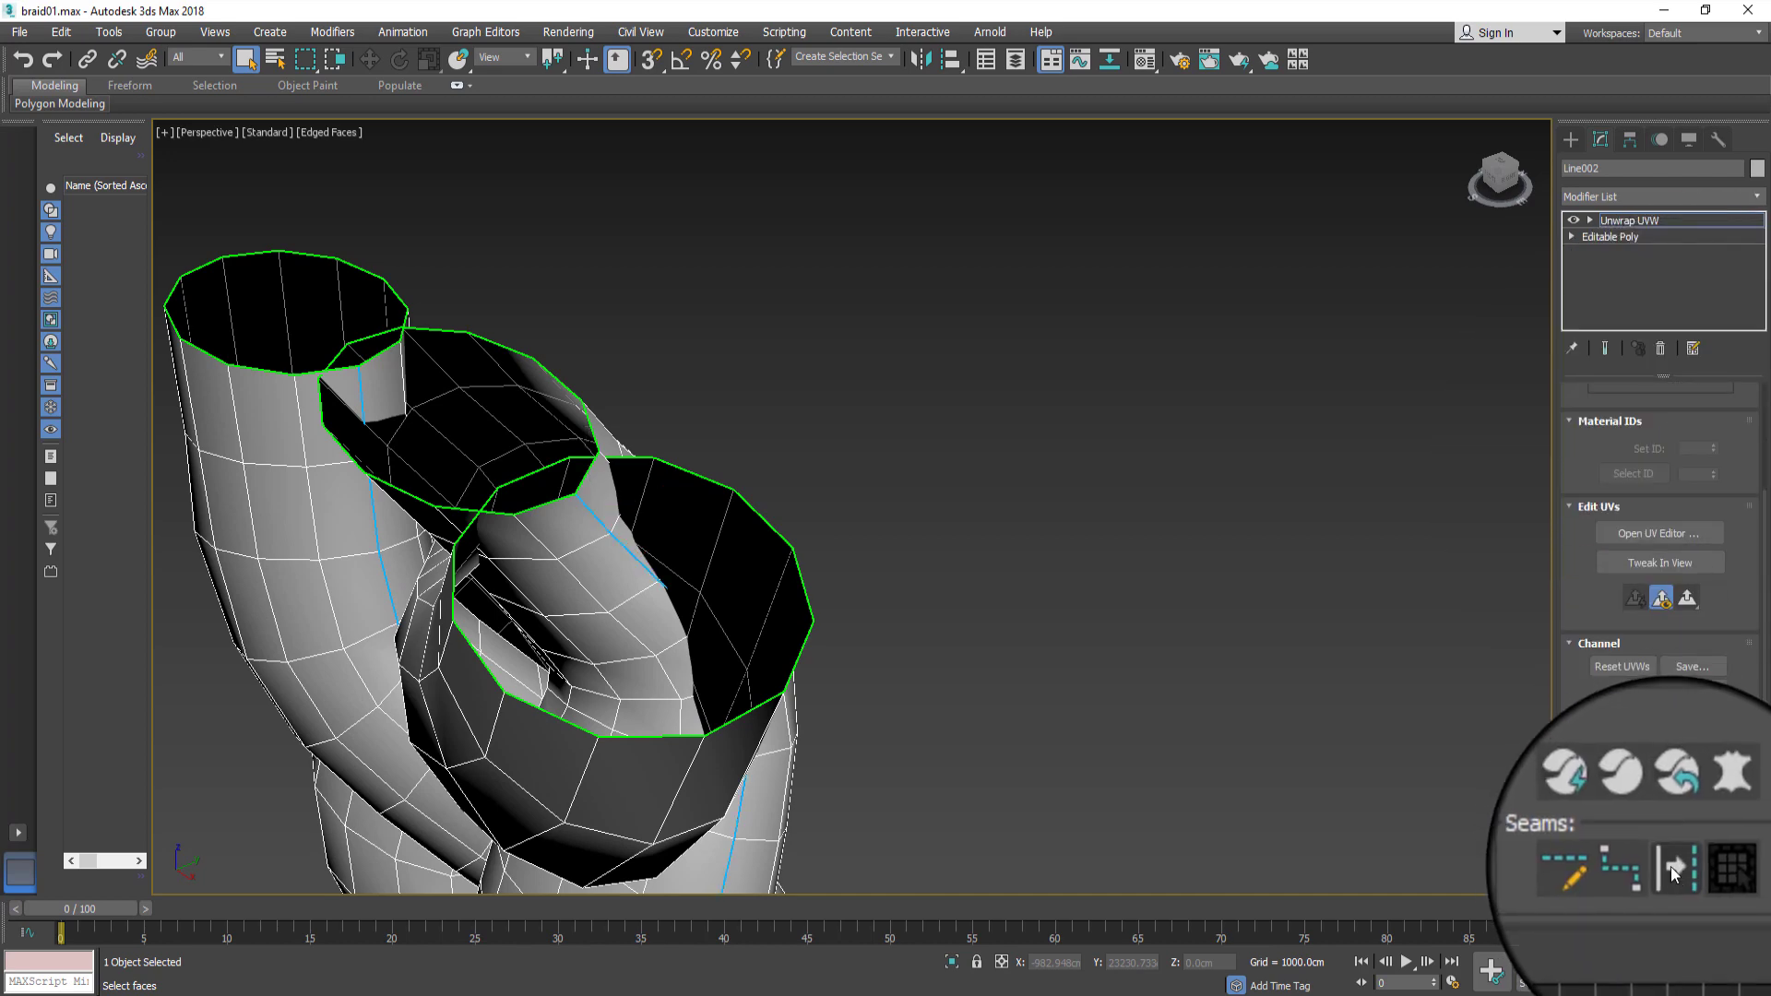
# Step: From another angle, loop-select a second strand's edges and convert them to seams
pyautogui.scroll(3, 625, 639)
pyautogui.scroll(2, 618, 609)
pyautogui.scroll(2, 744, 607)
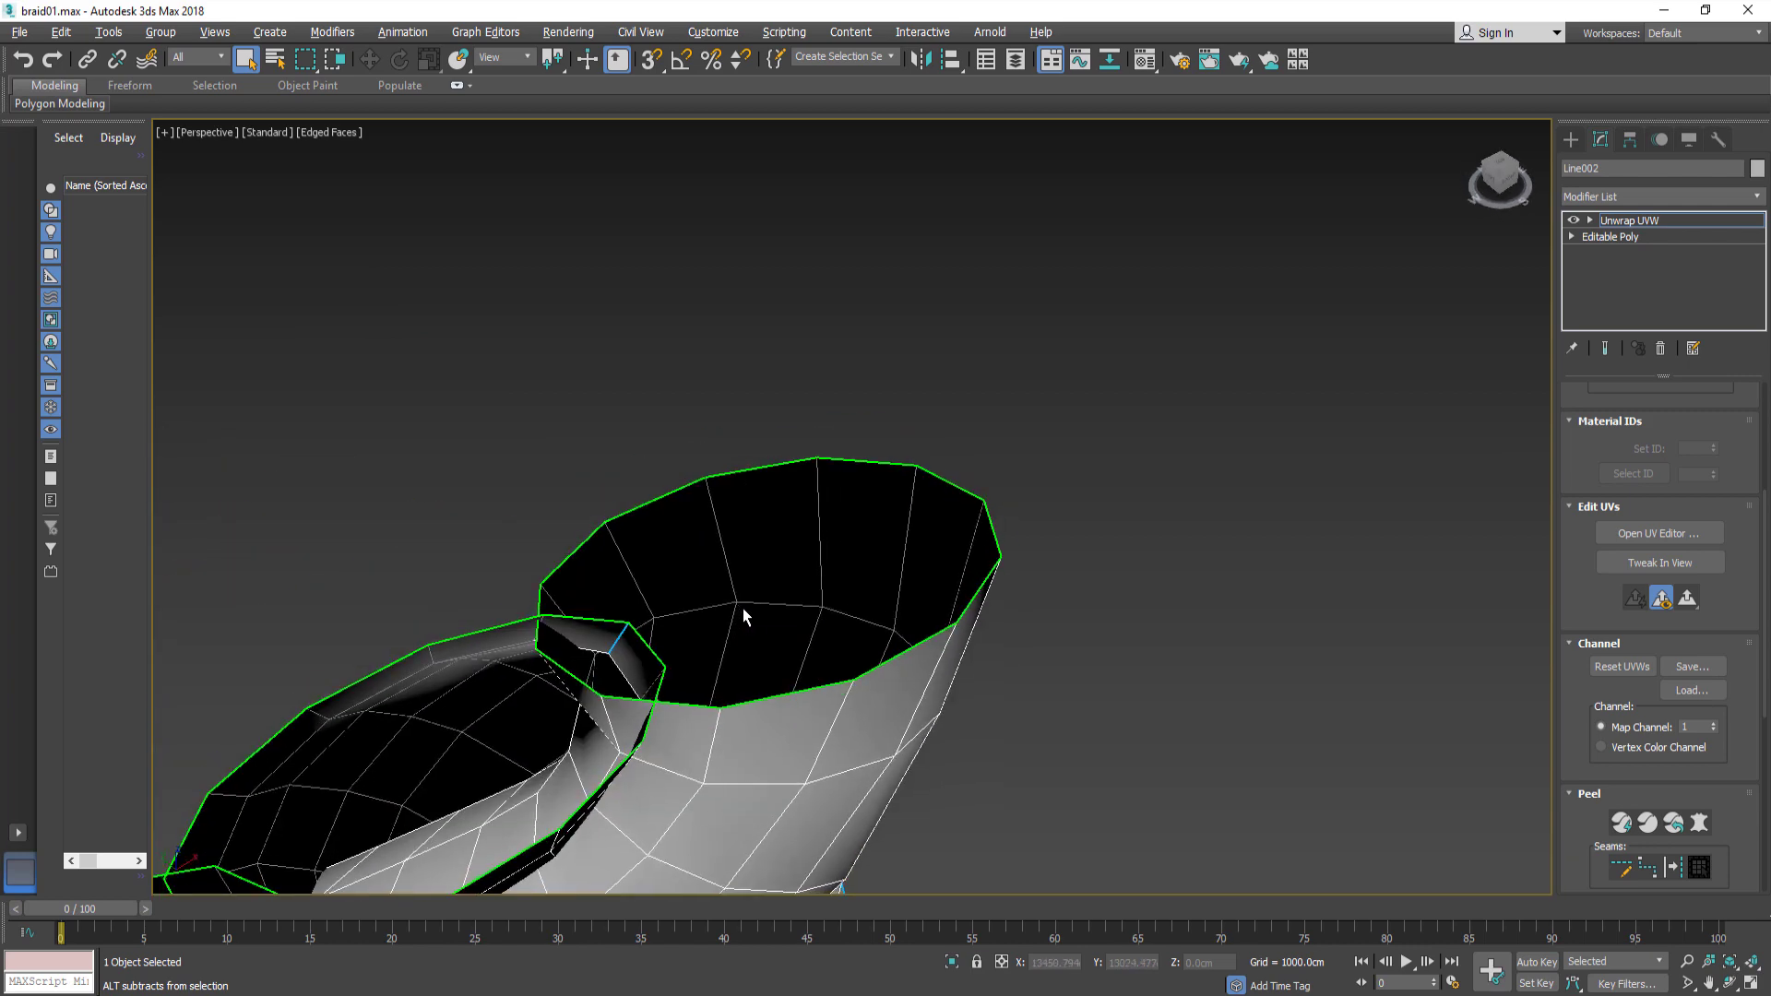
pyautogui.keyDown('alt'); pyautogui.moveTo(744, 607); pyautogui.dragTo(816, 601, button='middle'); pyautogui.keyUp('alt')
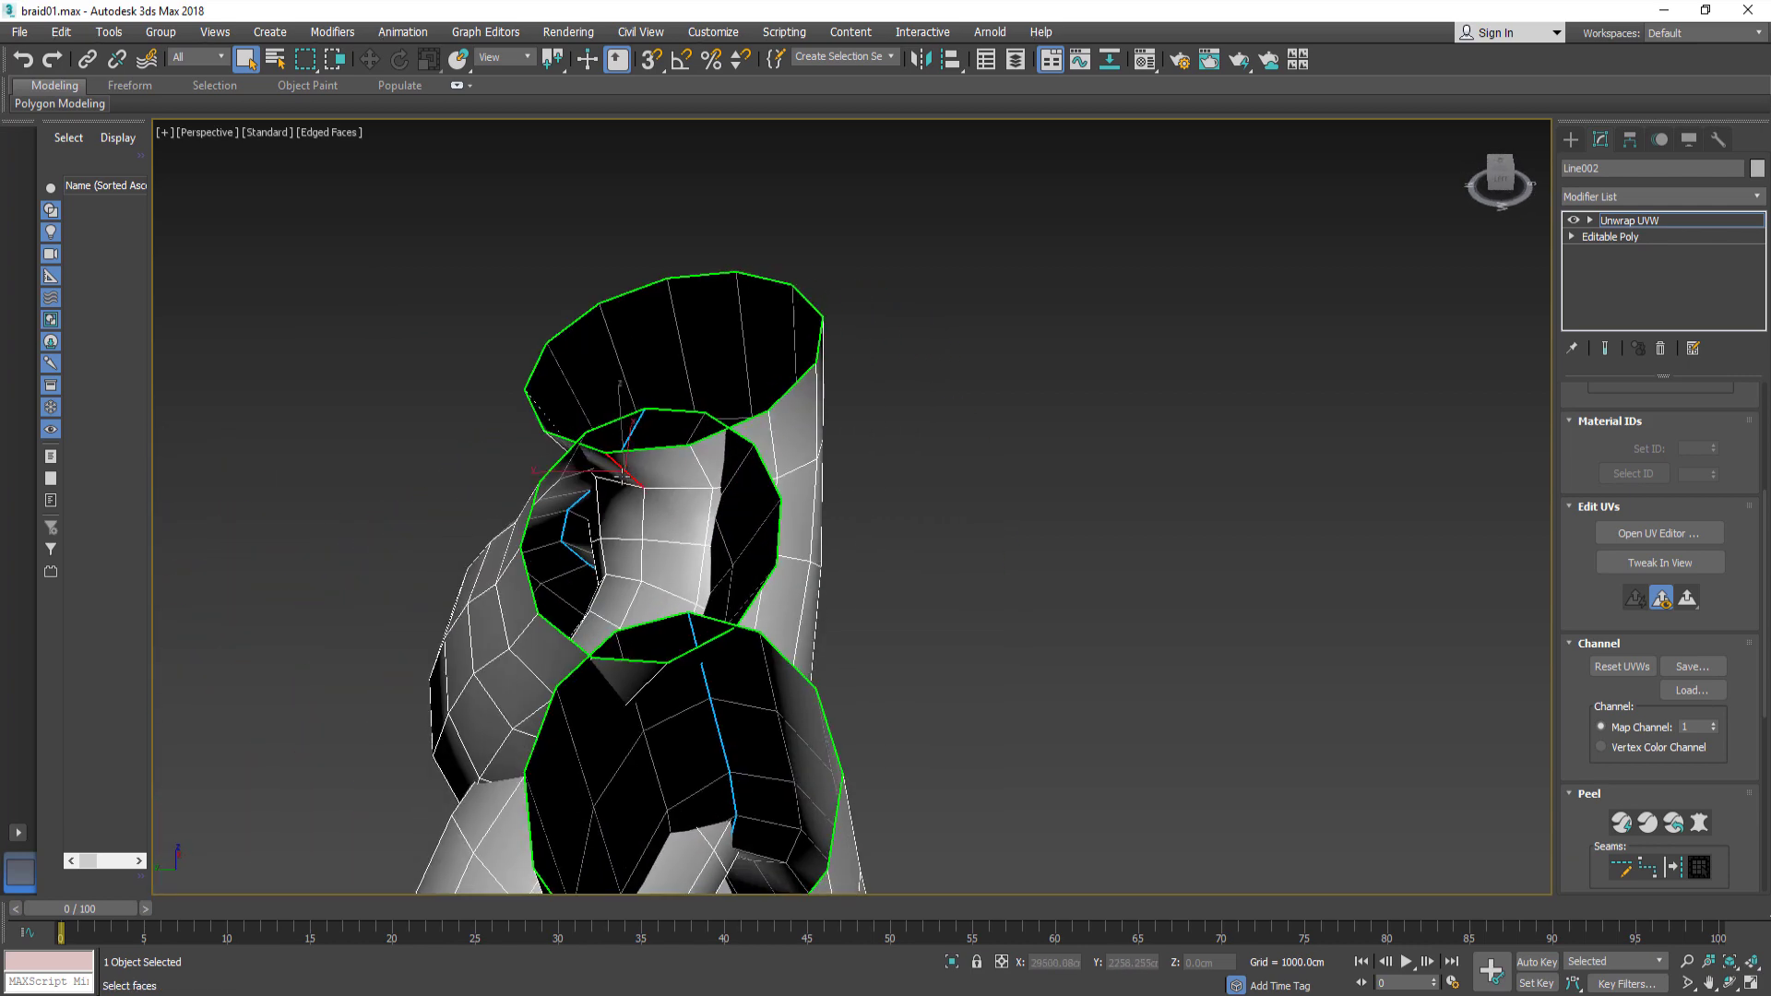
pyautogui.scroll(3, 1660, 554)
pyautogui.click(1690, 463)
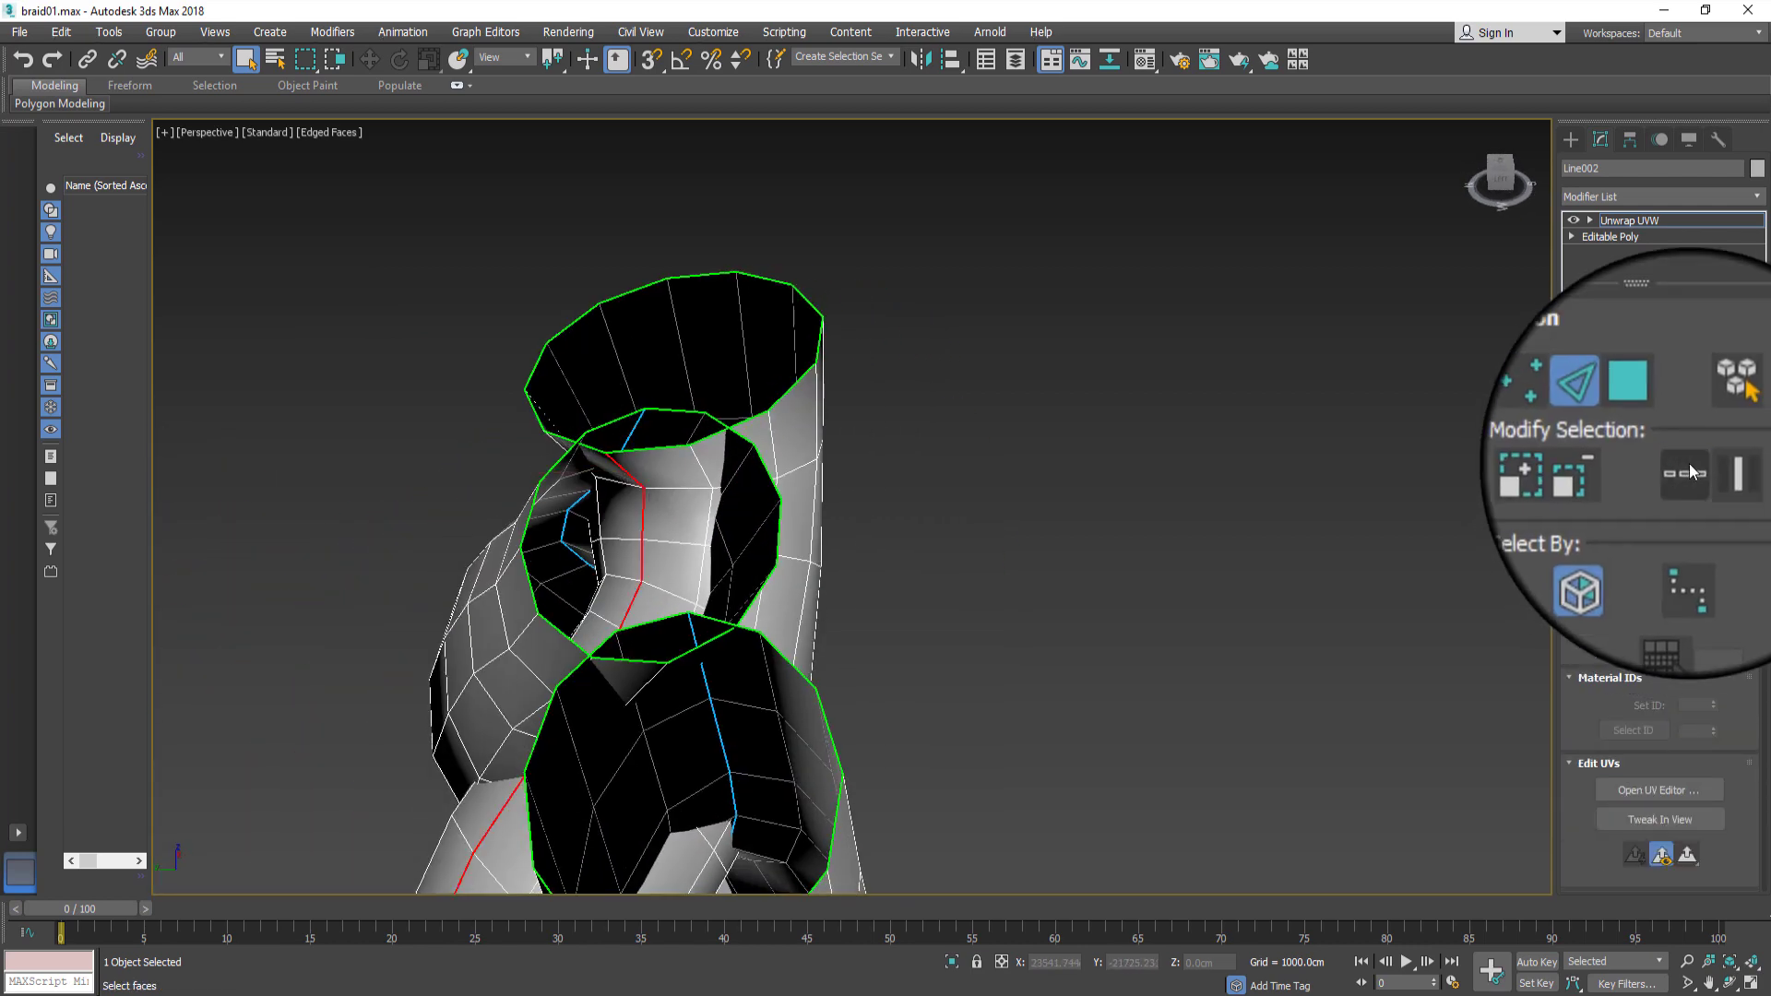
pyautogui.scroll(-5, 1725, 563)
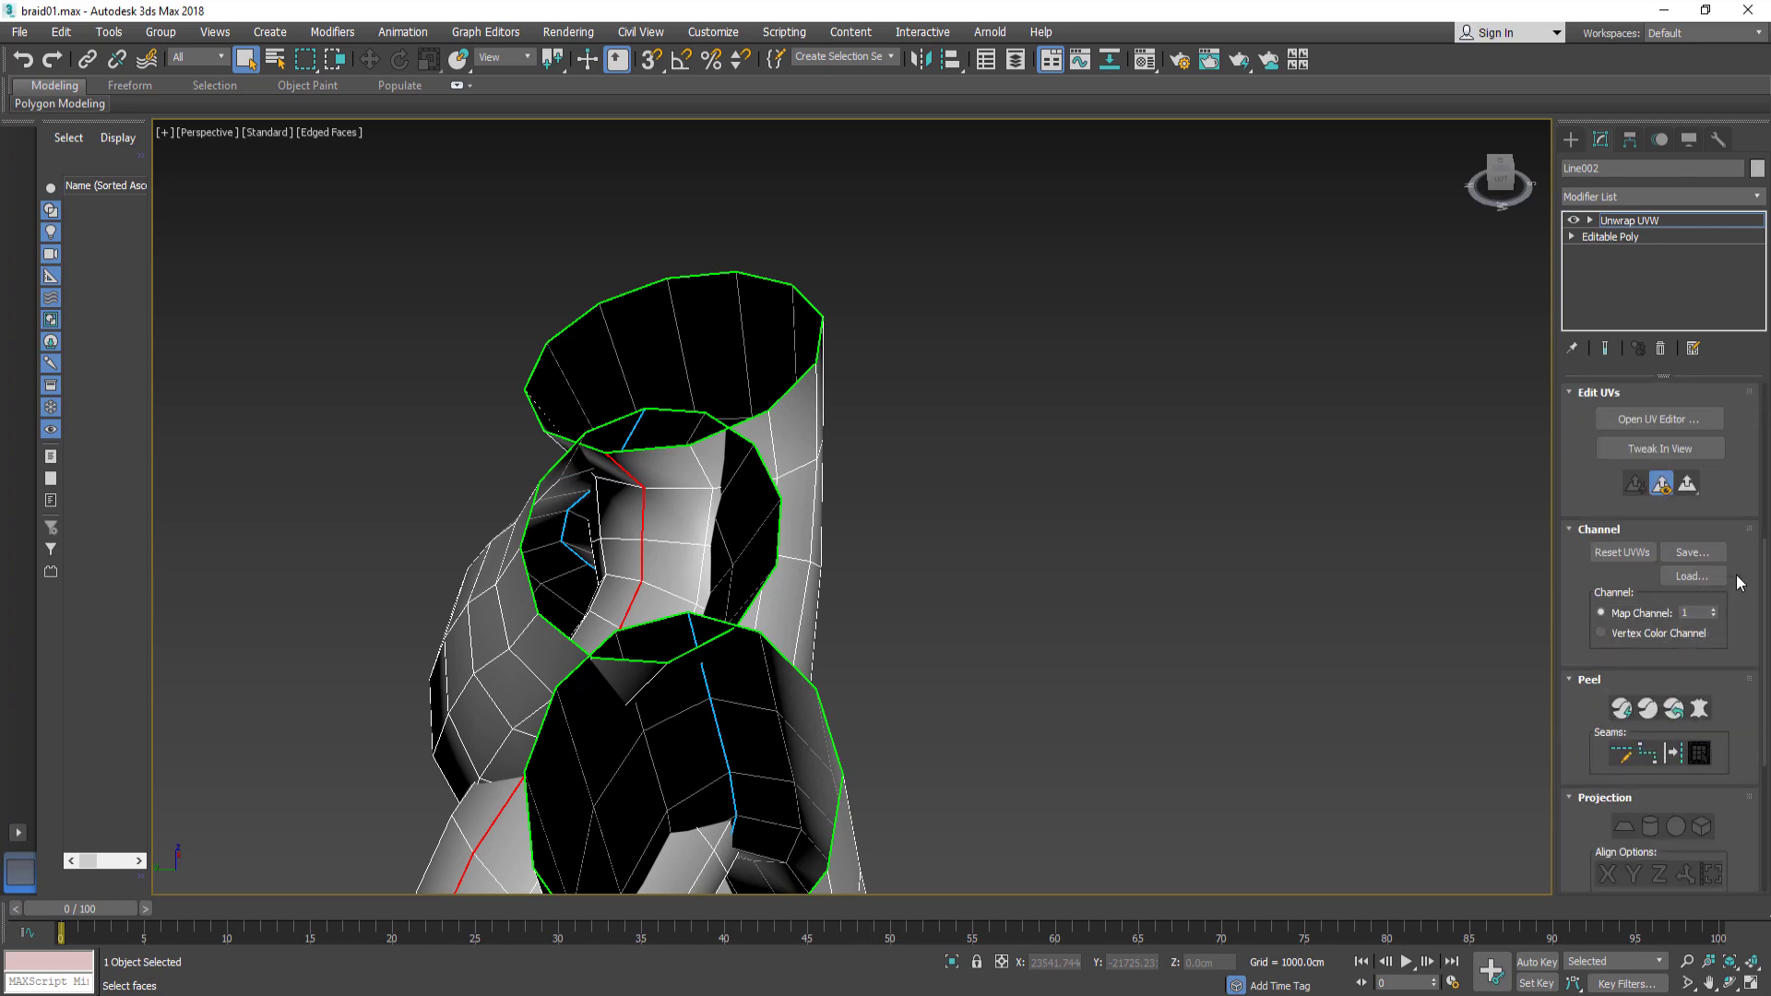
pyautogui.click(1673, 756)
pyautogui.keyDown('alt'); pyautogui.moveTo(1005, 729); pyautogui.dragTo(1183, 683, button='middle'); pyautogui.keyUp('alt')
pyautogui.scroll(-5, 1183, 684)
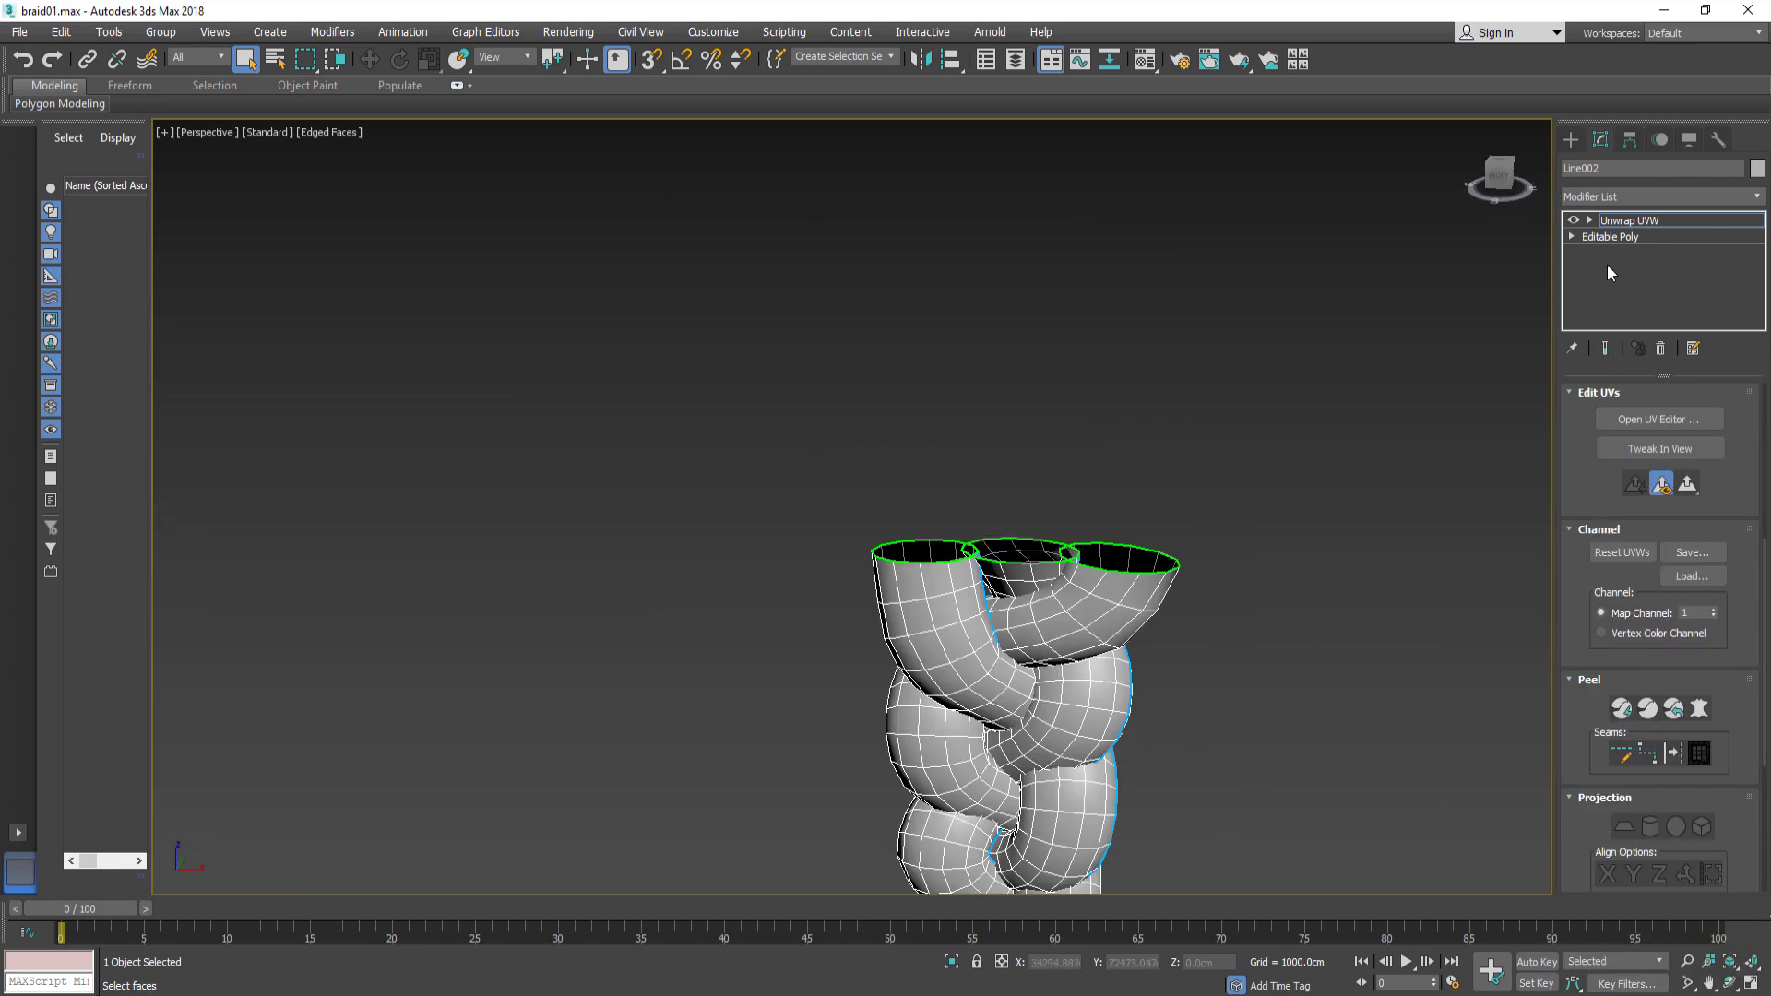
pyautogui.click(1591, 221)
# Step: Select the first strand's polygons, Quick Peel them, and move the strip outside the tile
pyautogui.click(1619, 269)
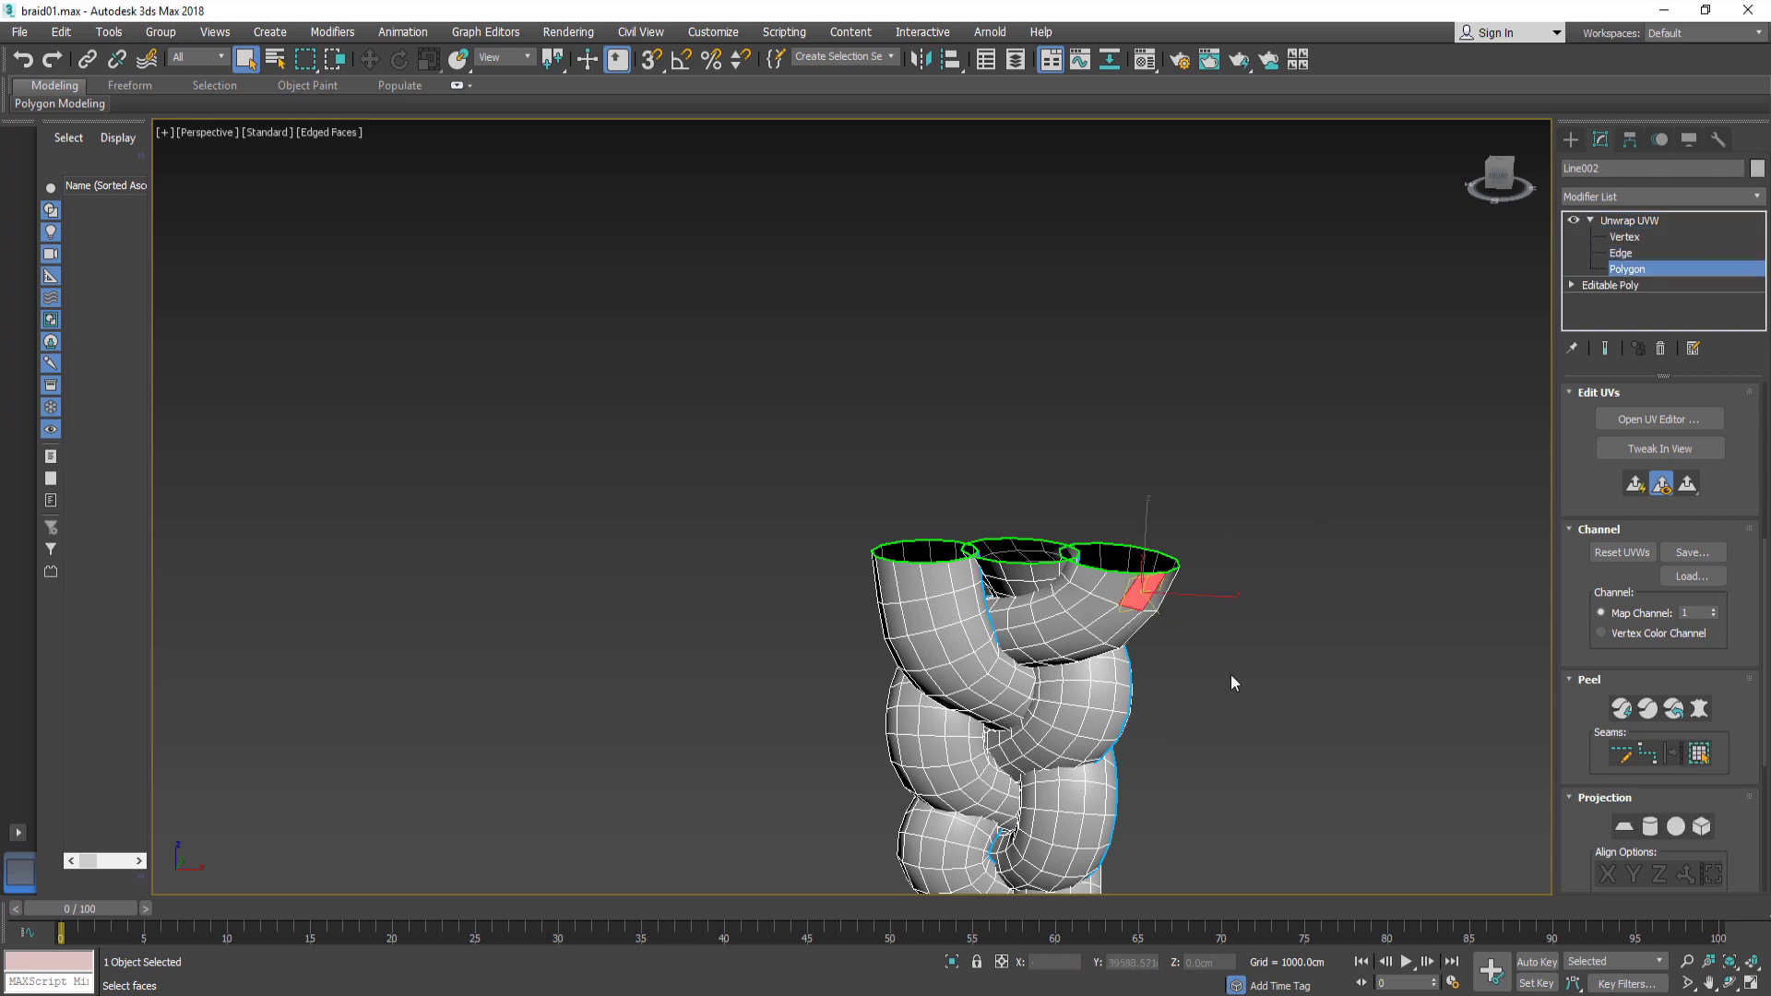
pyautogui.scroll(-1, 1660, 710)
pyautogui.click(1699, 729)
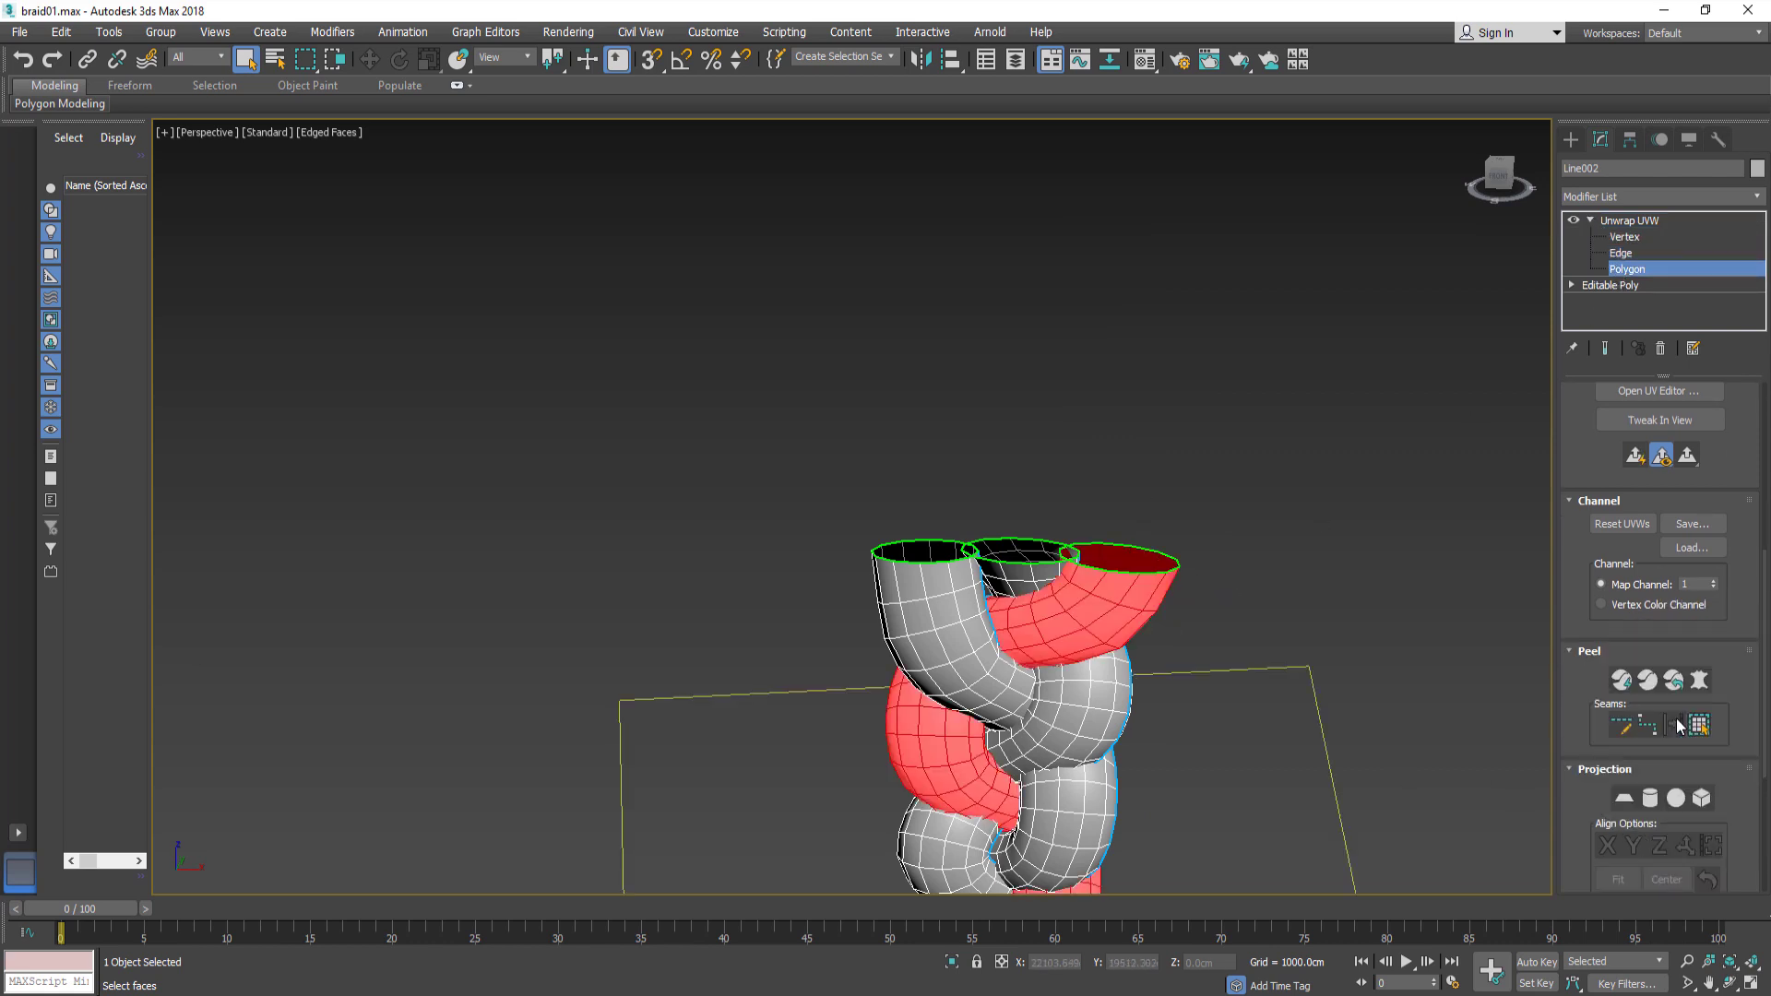
pyautogui.click(1620, 682)
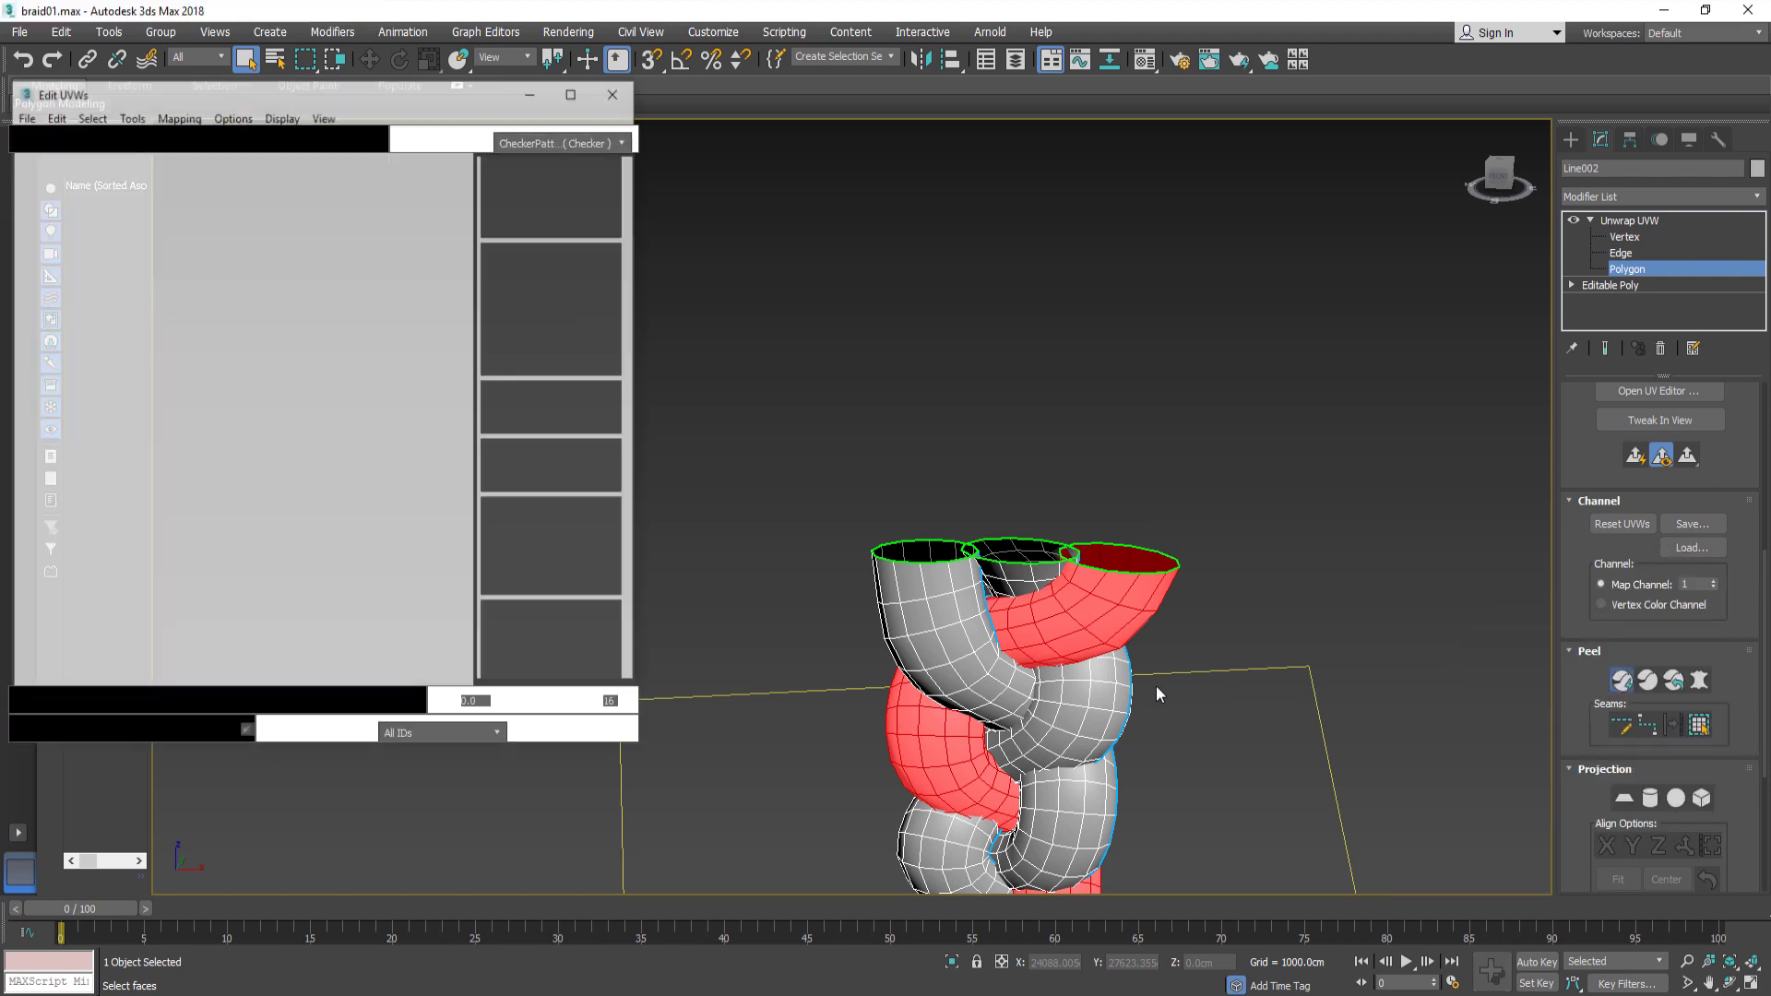
pyautogui.scroll(-2, 346, 490)
pyautogui.moveTo(302, 499); pyautogui.dragTo(346, 491, button='middle')
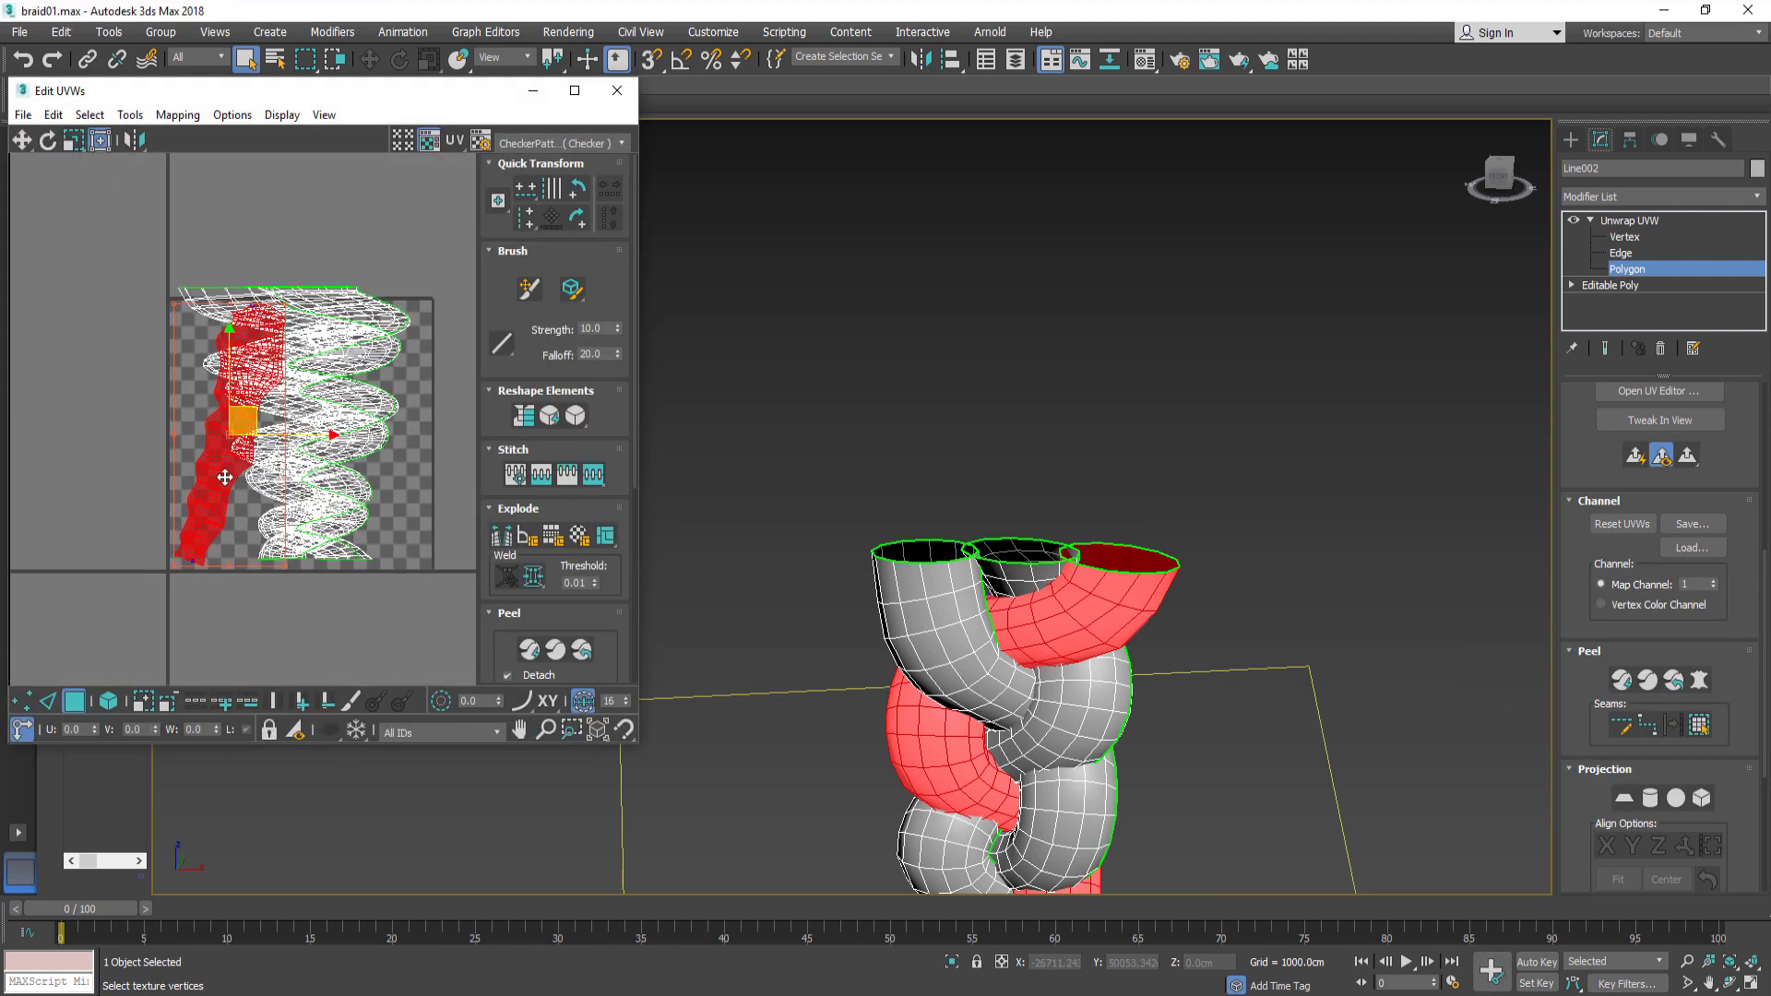
pyautogui.moveTo(224, 477); pyautogui.dragTo(60, 443)
# Step: Quick Peel the second strand beside the first, then peel the third strand
pyautogui.click(904, 618)
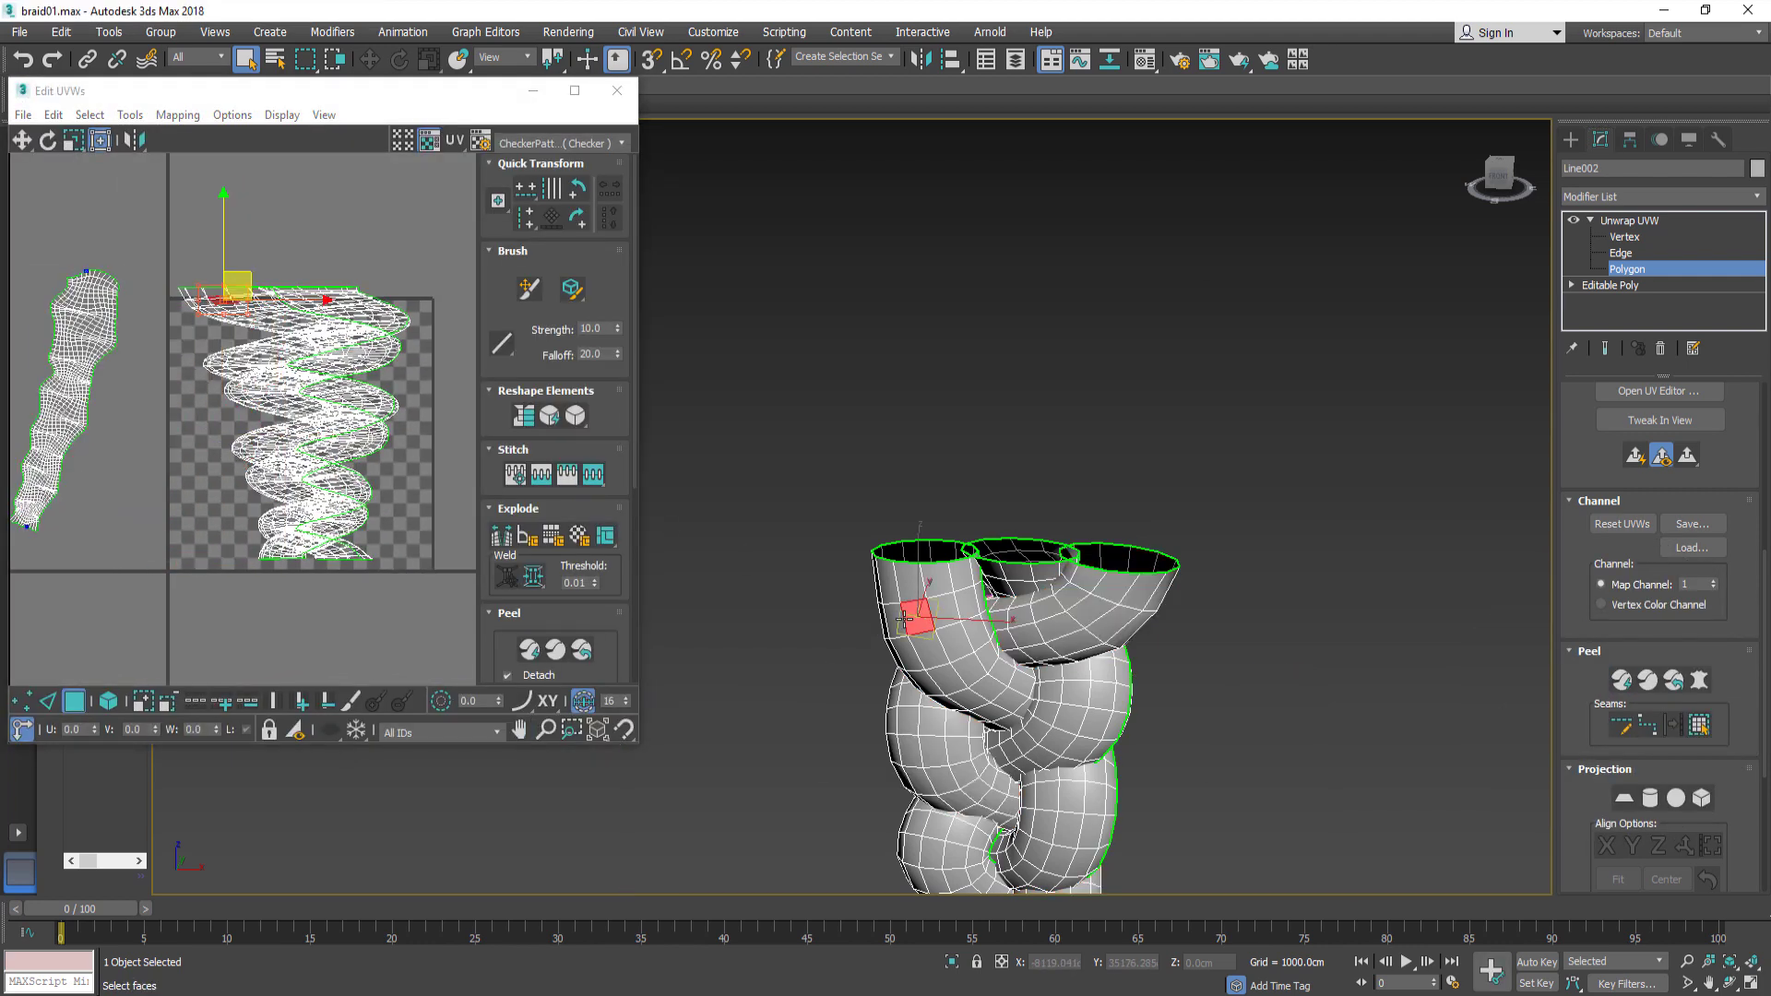
pyautogui.click(1621, 680)
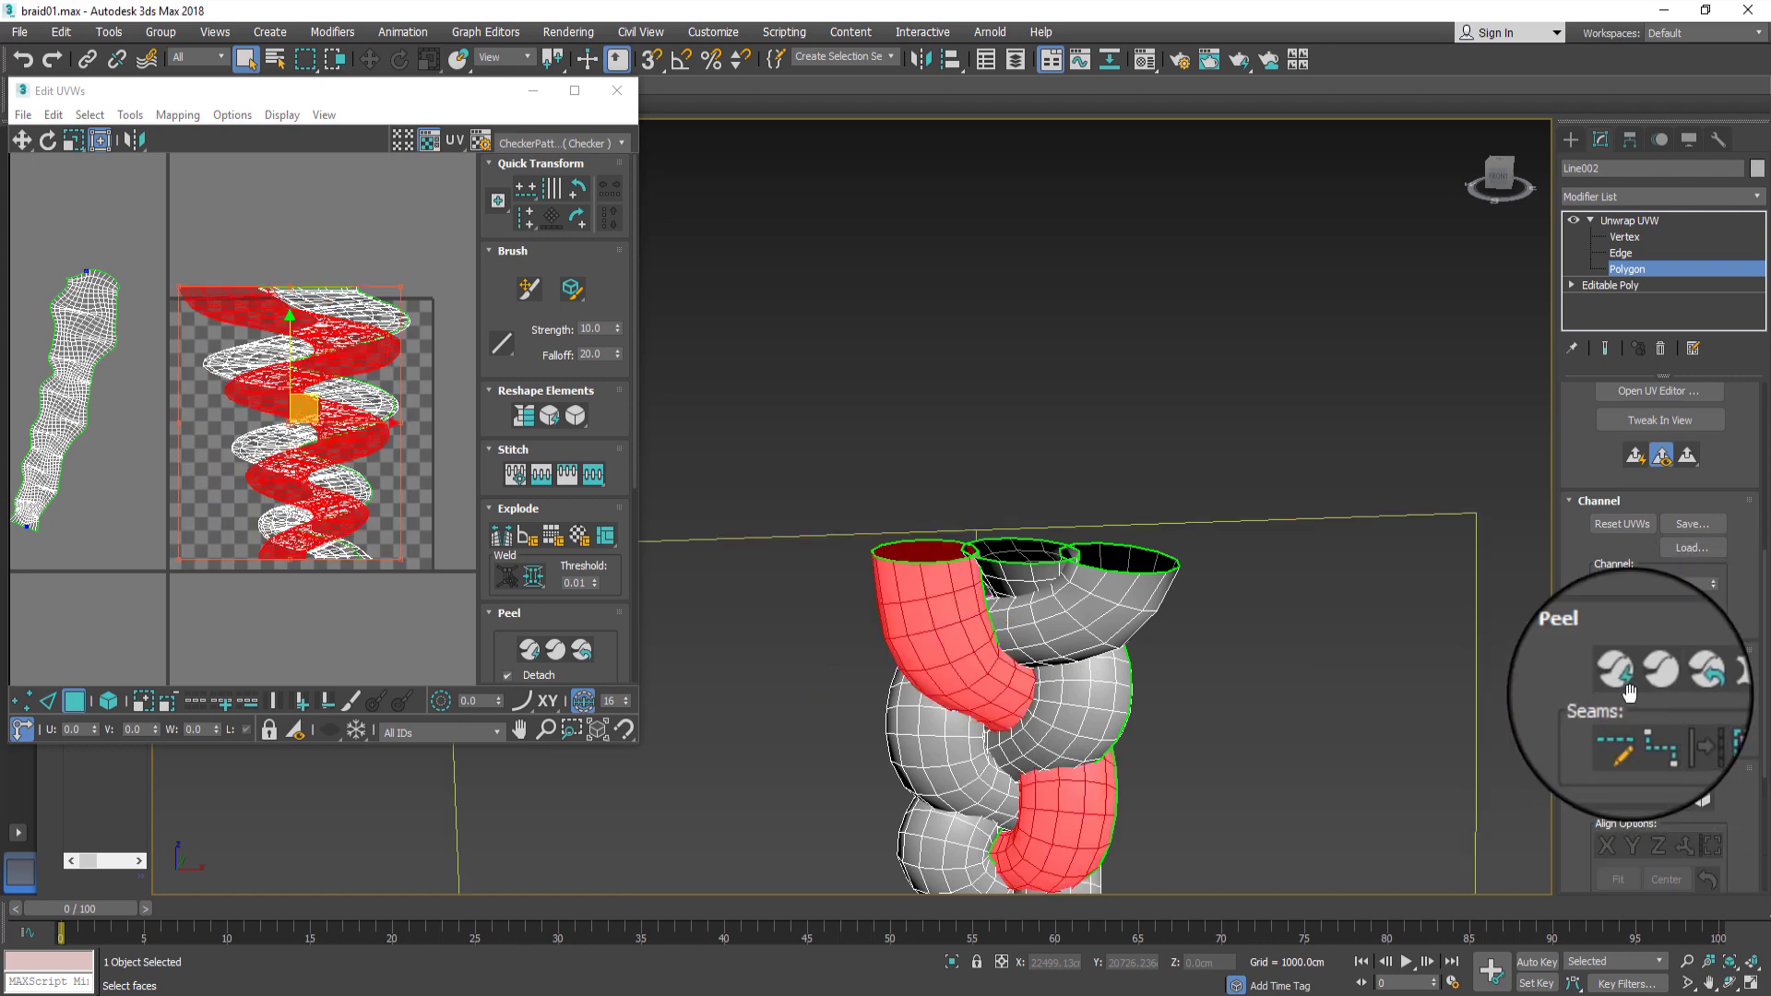
pyautogui.moveTo(176, 462); pyautogui.dragTo(296, 452, button='middle')
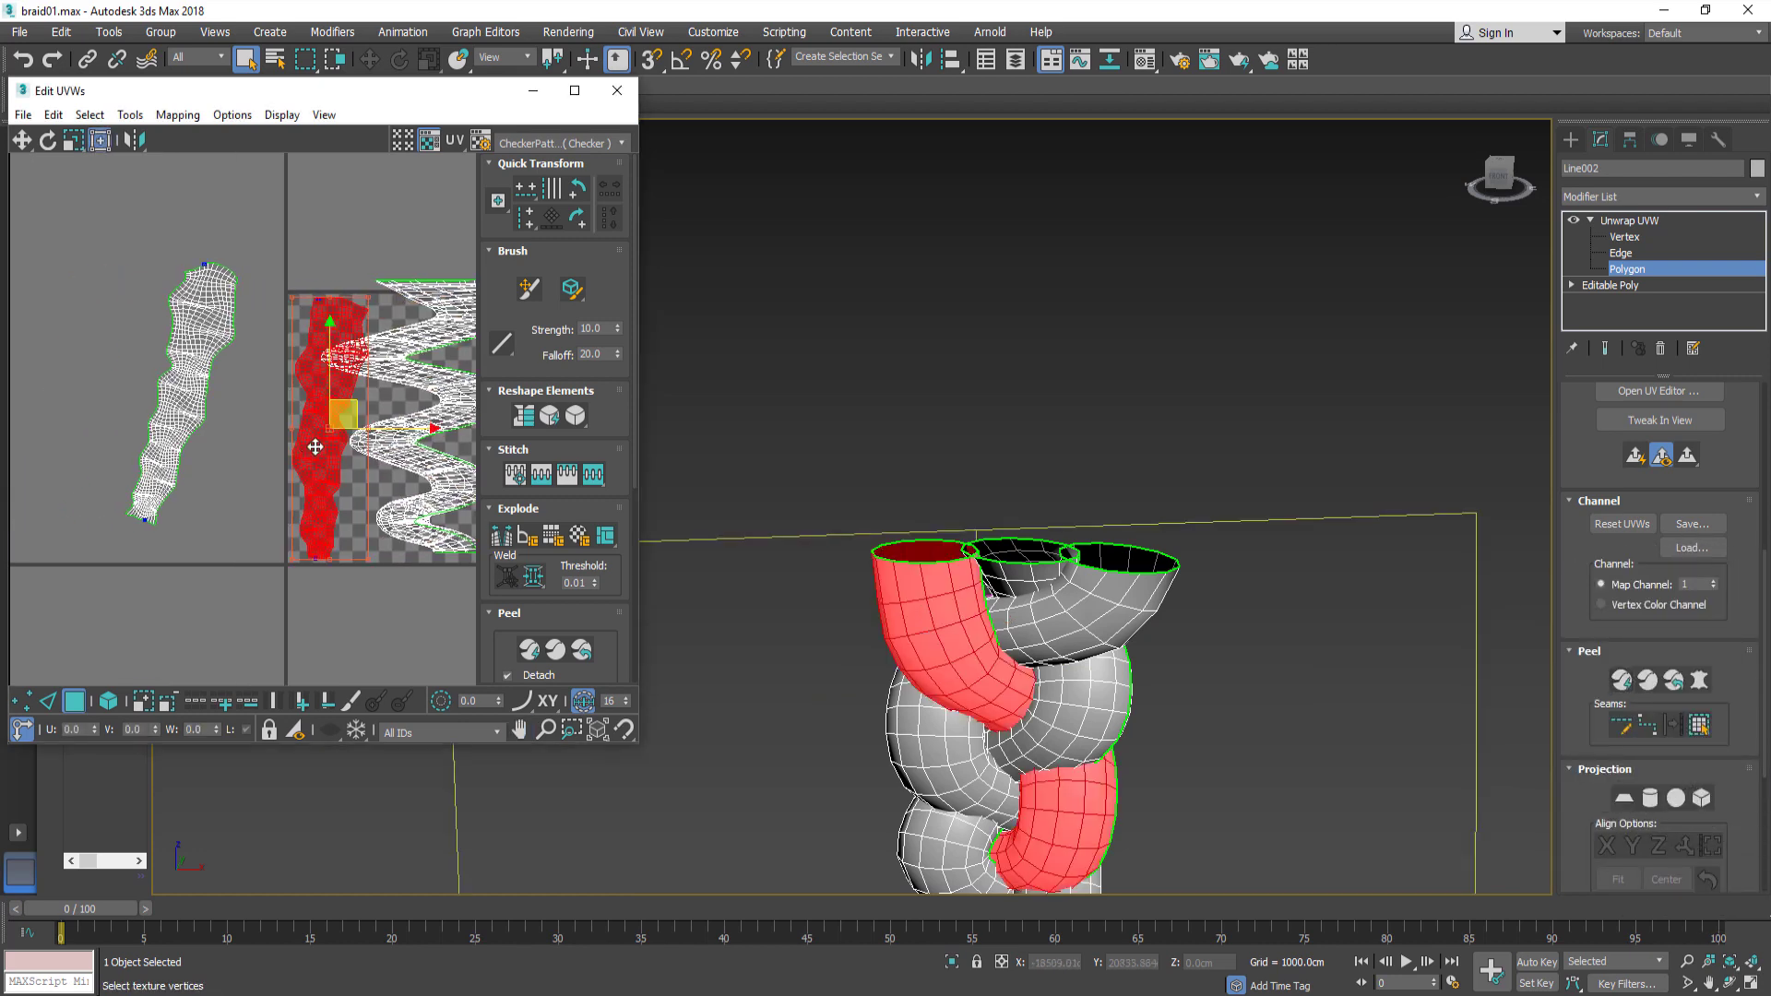
pyautogui.moveTo(316, 447); pyautogui.dragTo(50, 413)
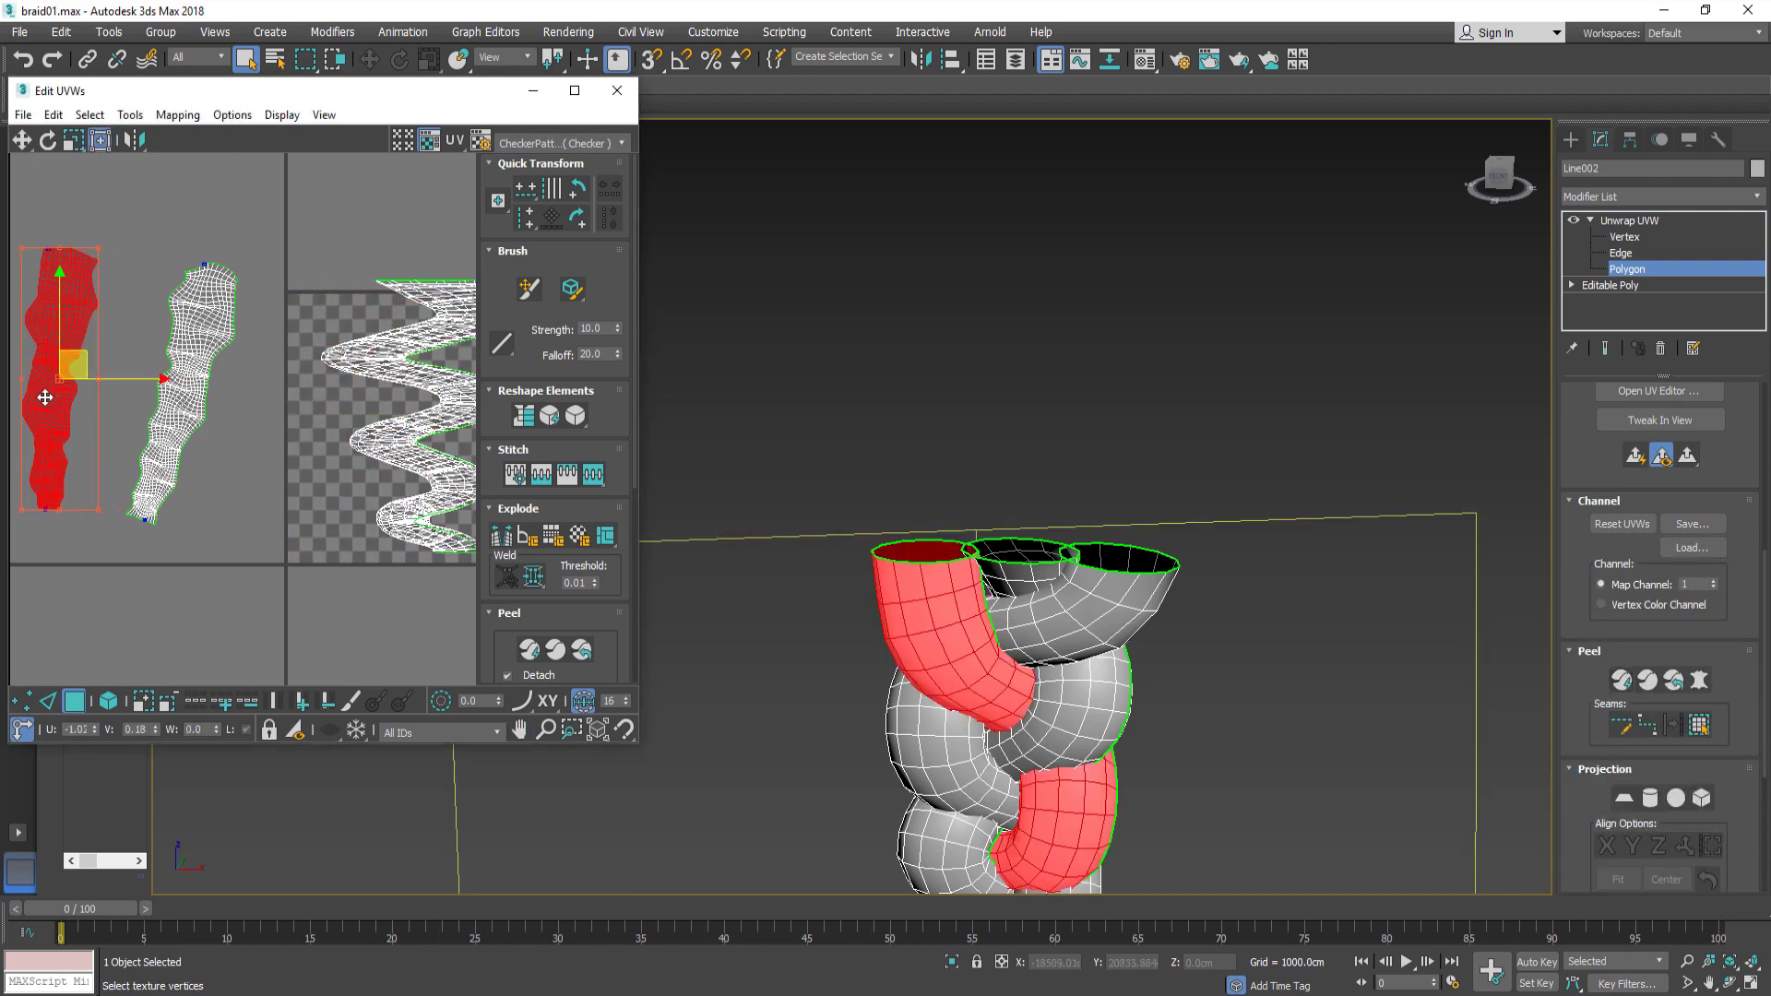
pyautogui.click(1699, 726)
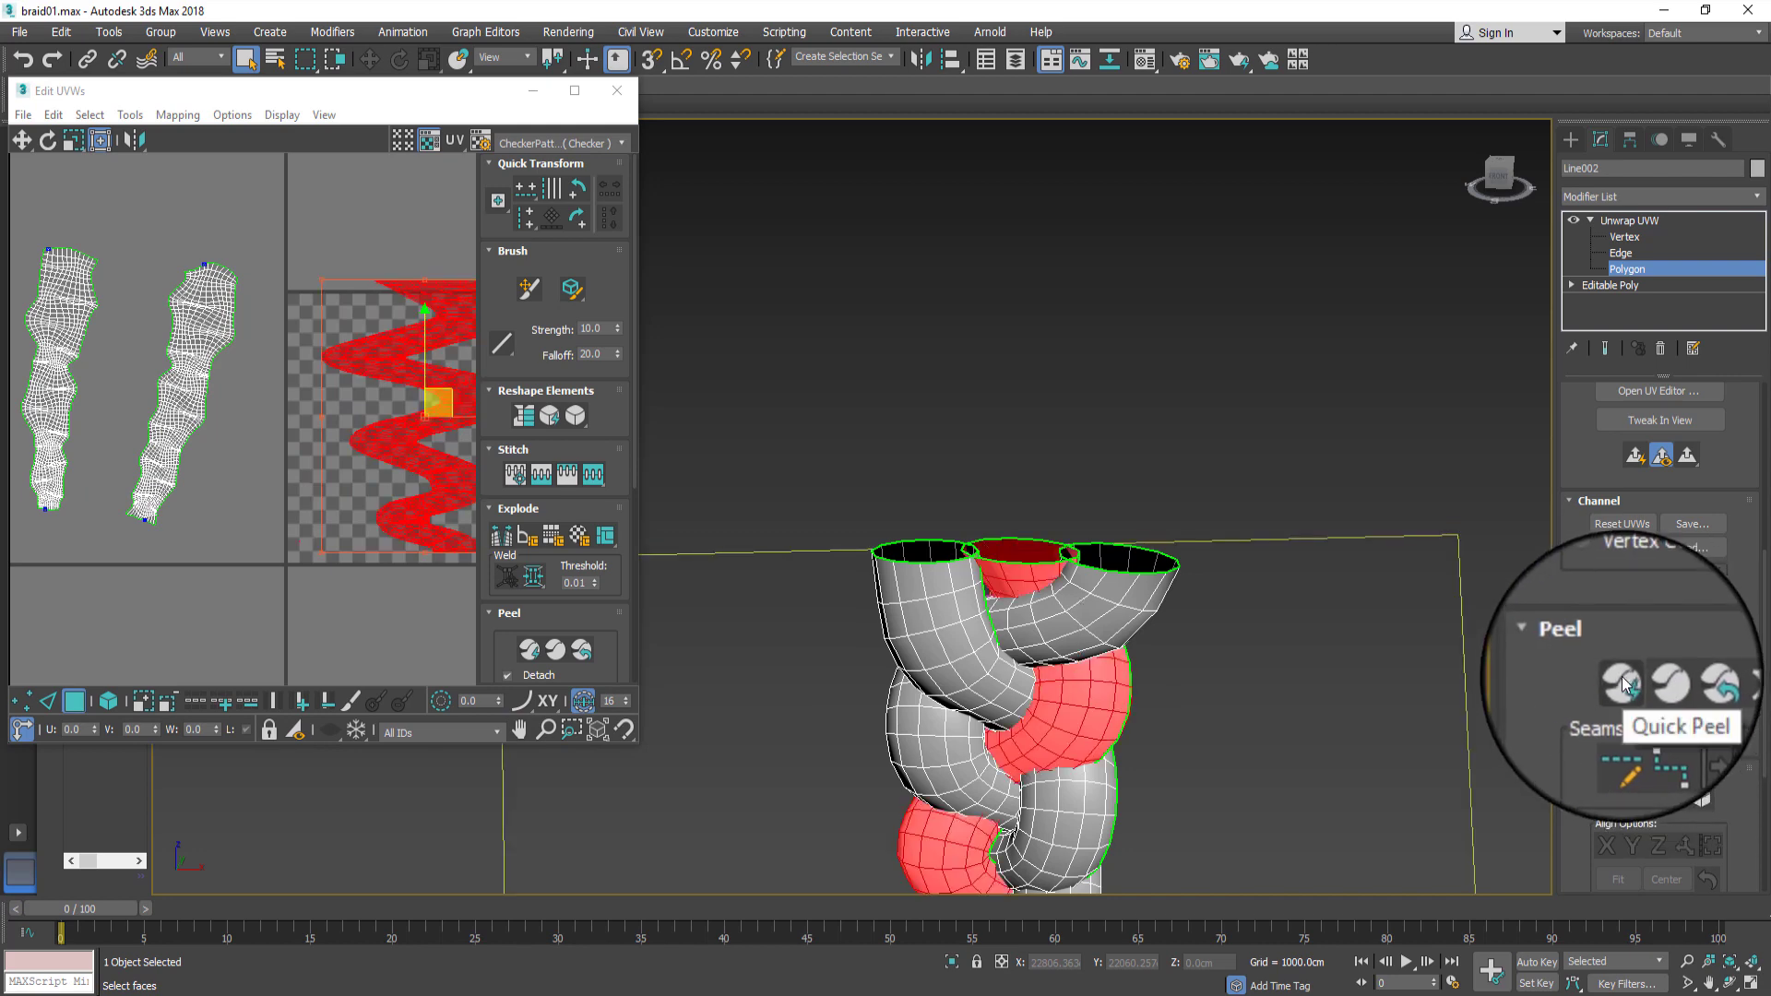
pyautogui.click(1621, 680)
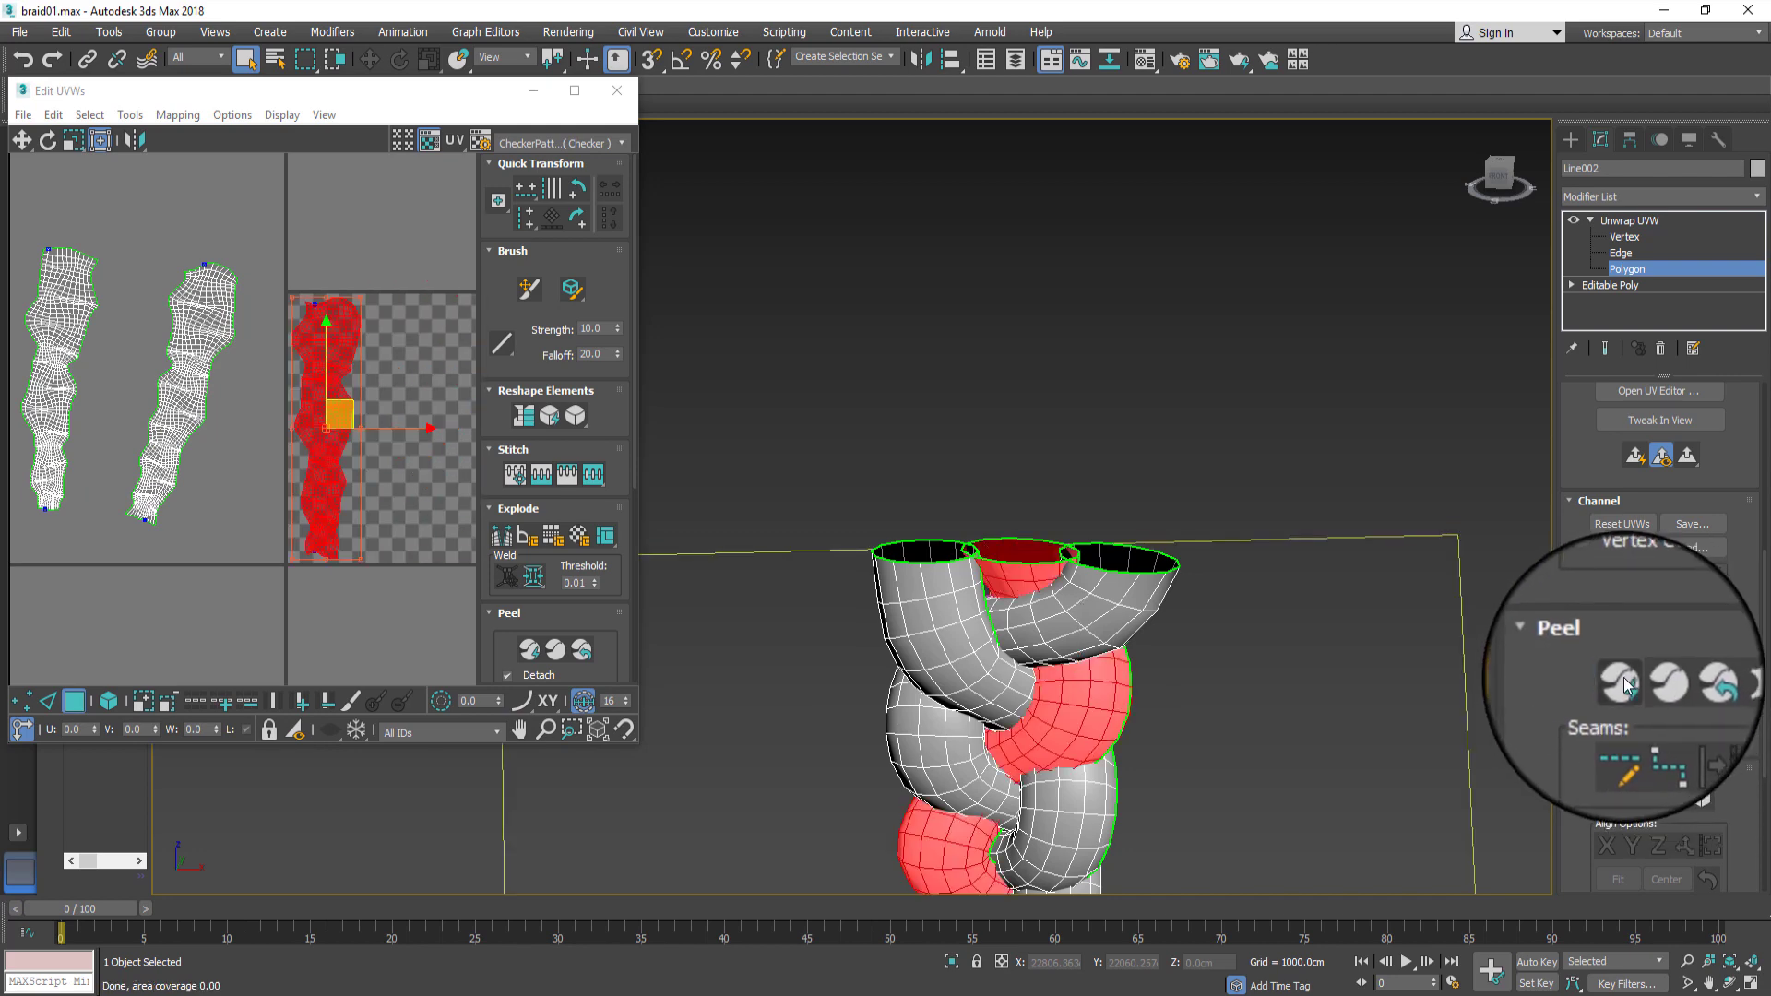
# Step: In the maximized UV editor, relax the second strand's shell, move it onto the tile and rotate it upright
pyautogui.click(574, 89)
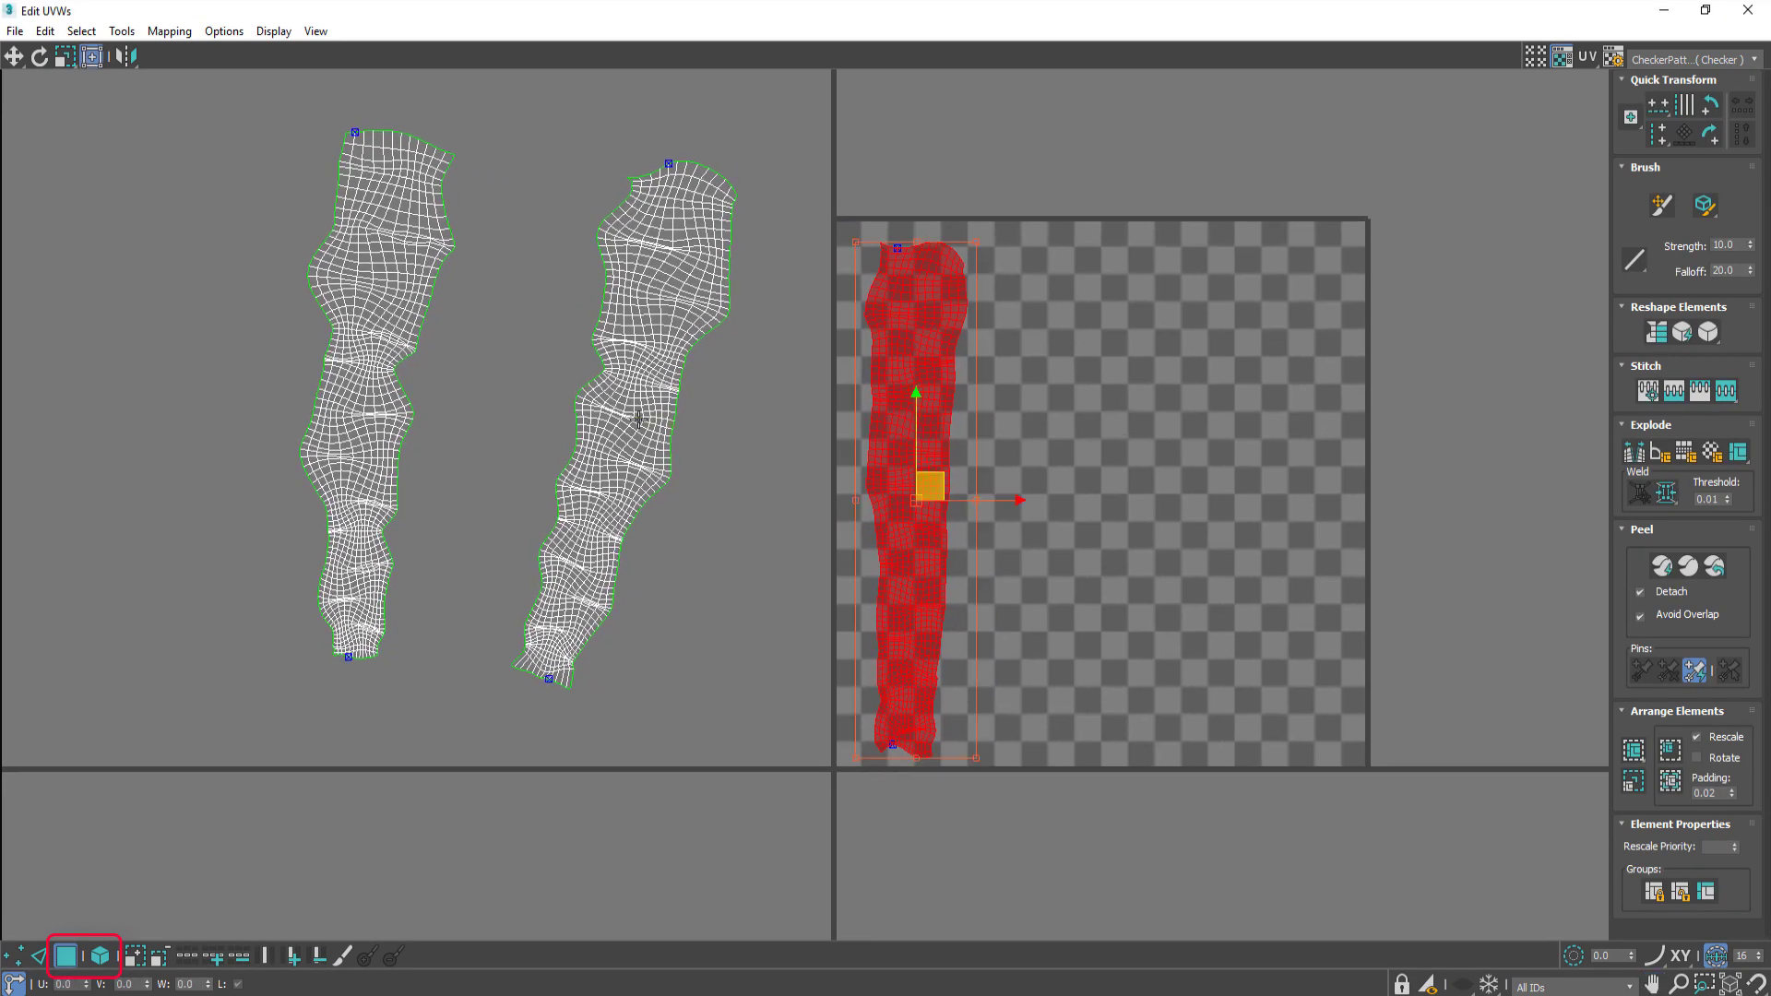
pyautogui.click(638, 419)
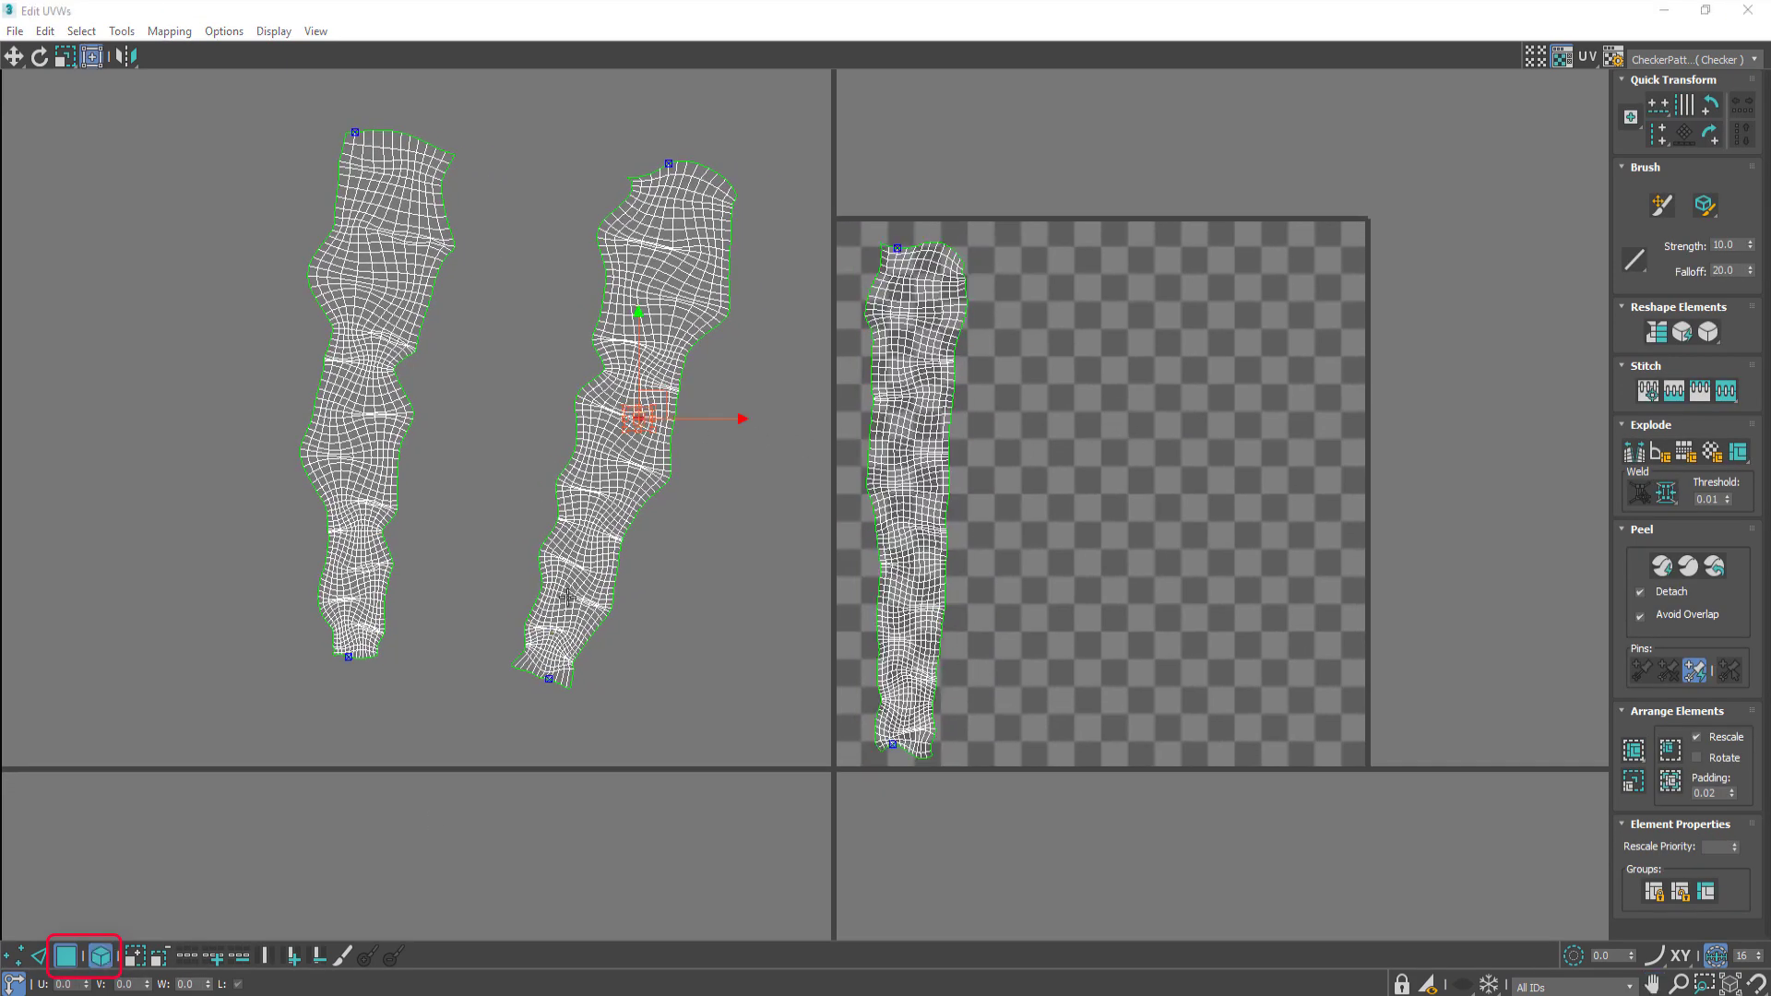
pyautogui.click(1682, 332)
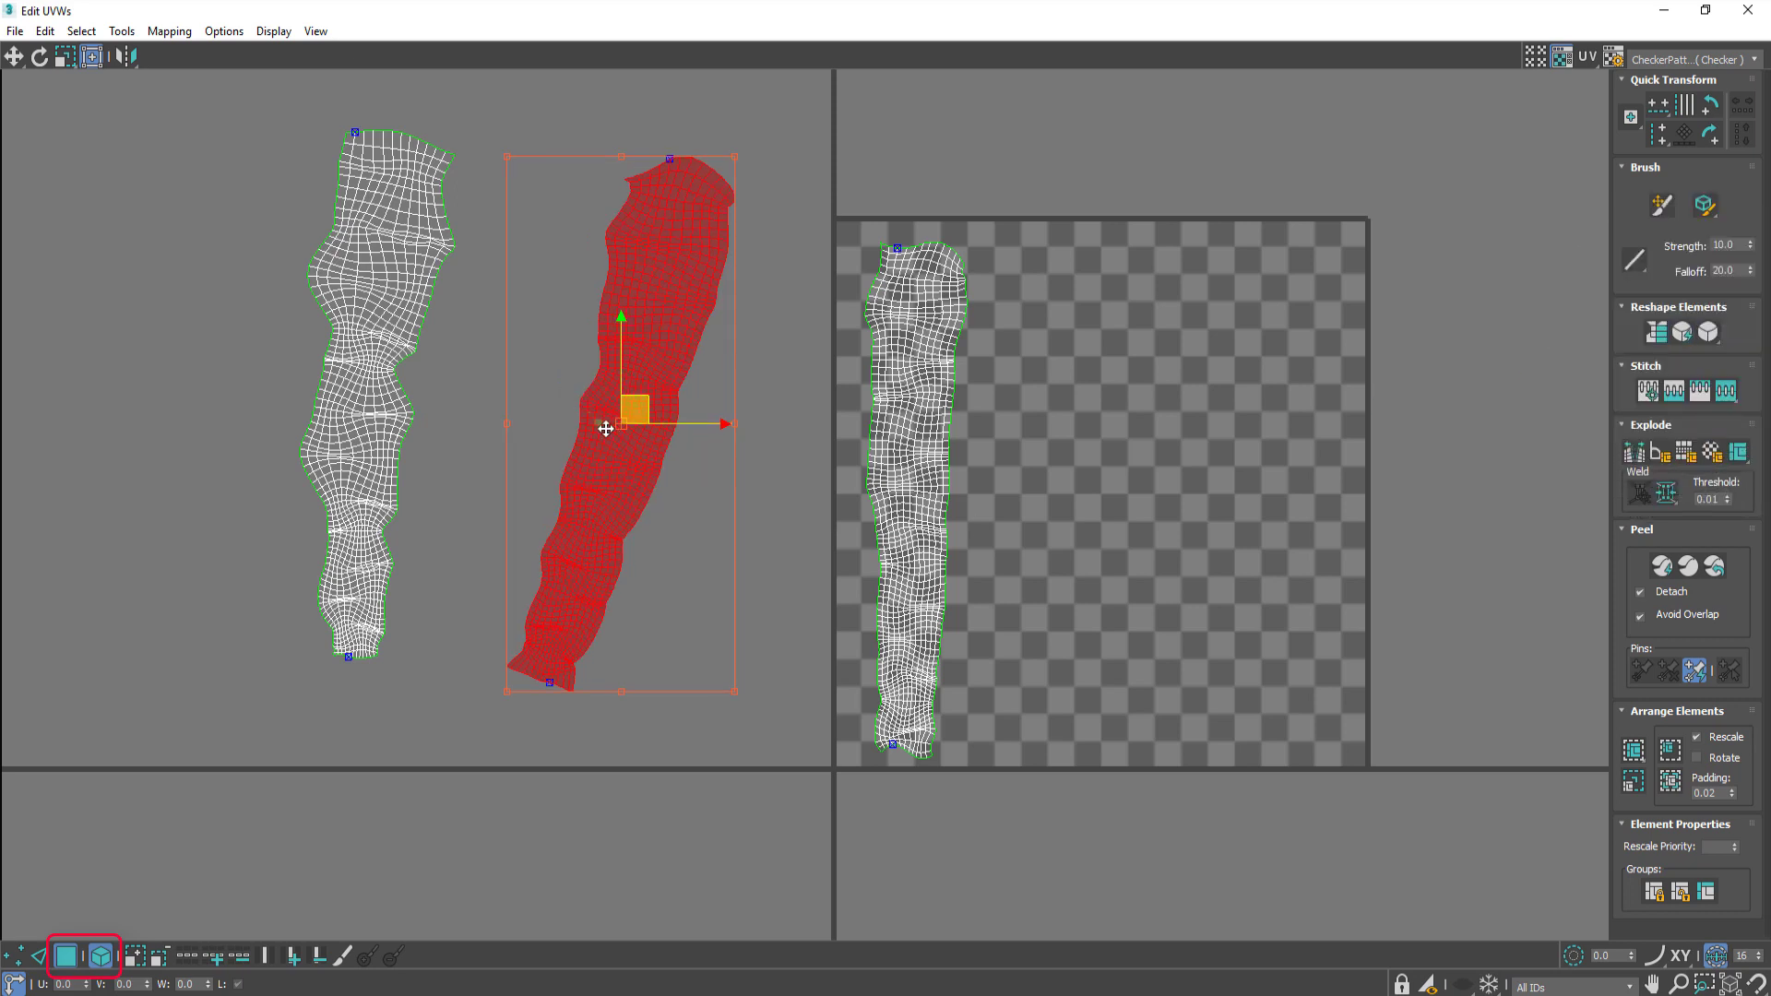
pyautogui.moveTo(649, 474); pyautogui.dragTo(1095, 536)
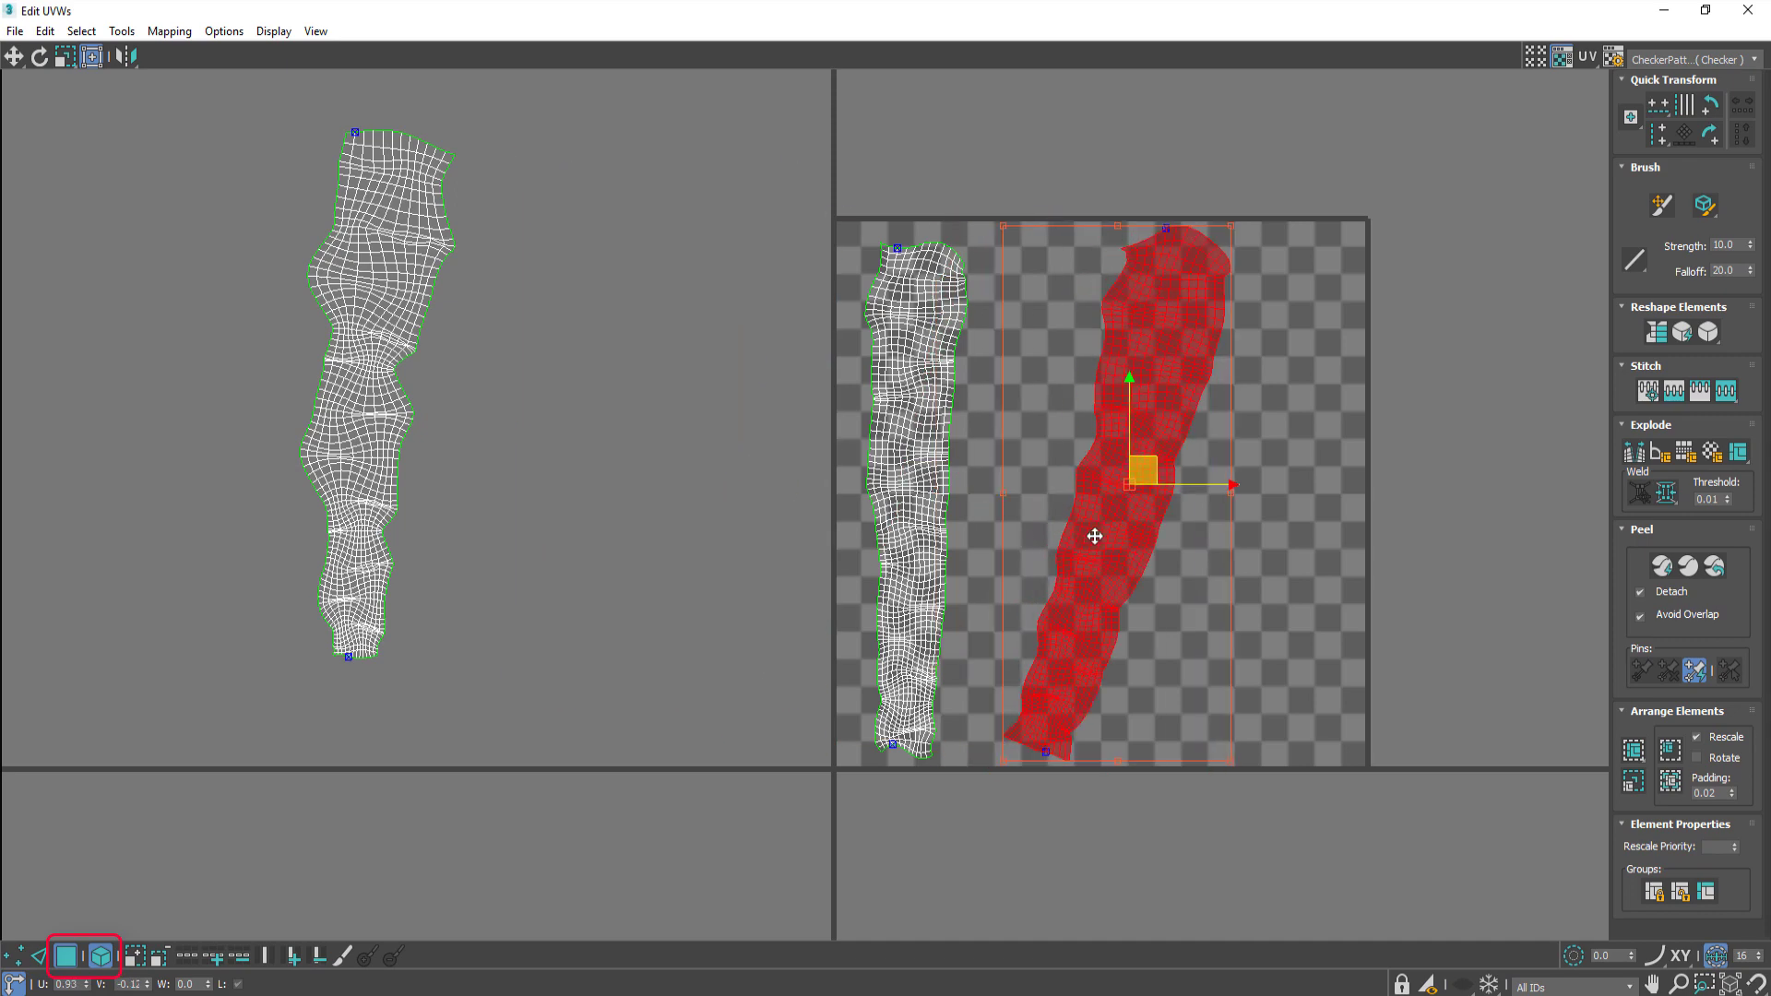
pyautogui.click(39, 57)
pyautogui.moveTo(1181, 305); pyautogui.dragTo(1111, 285)
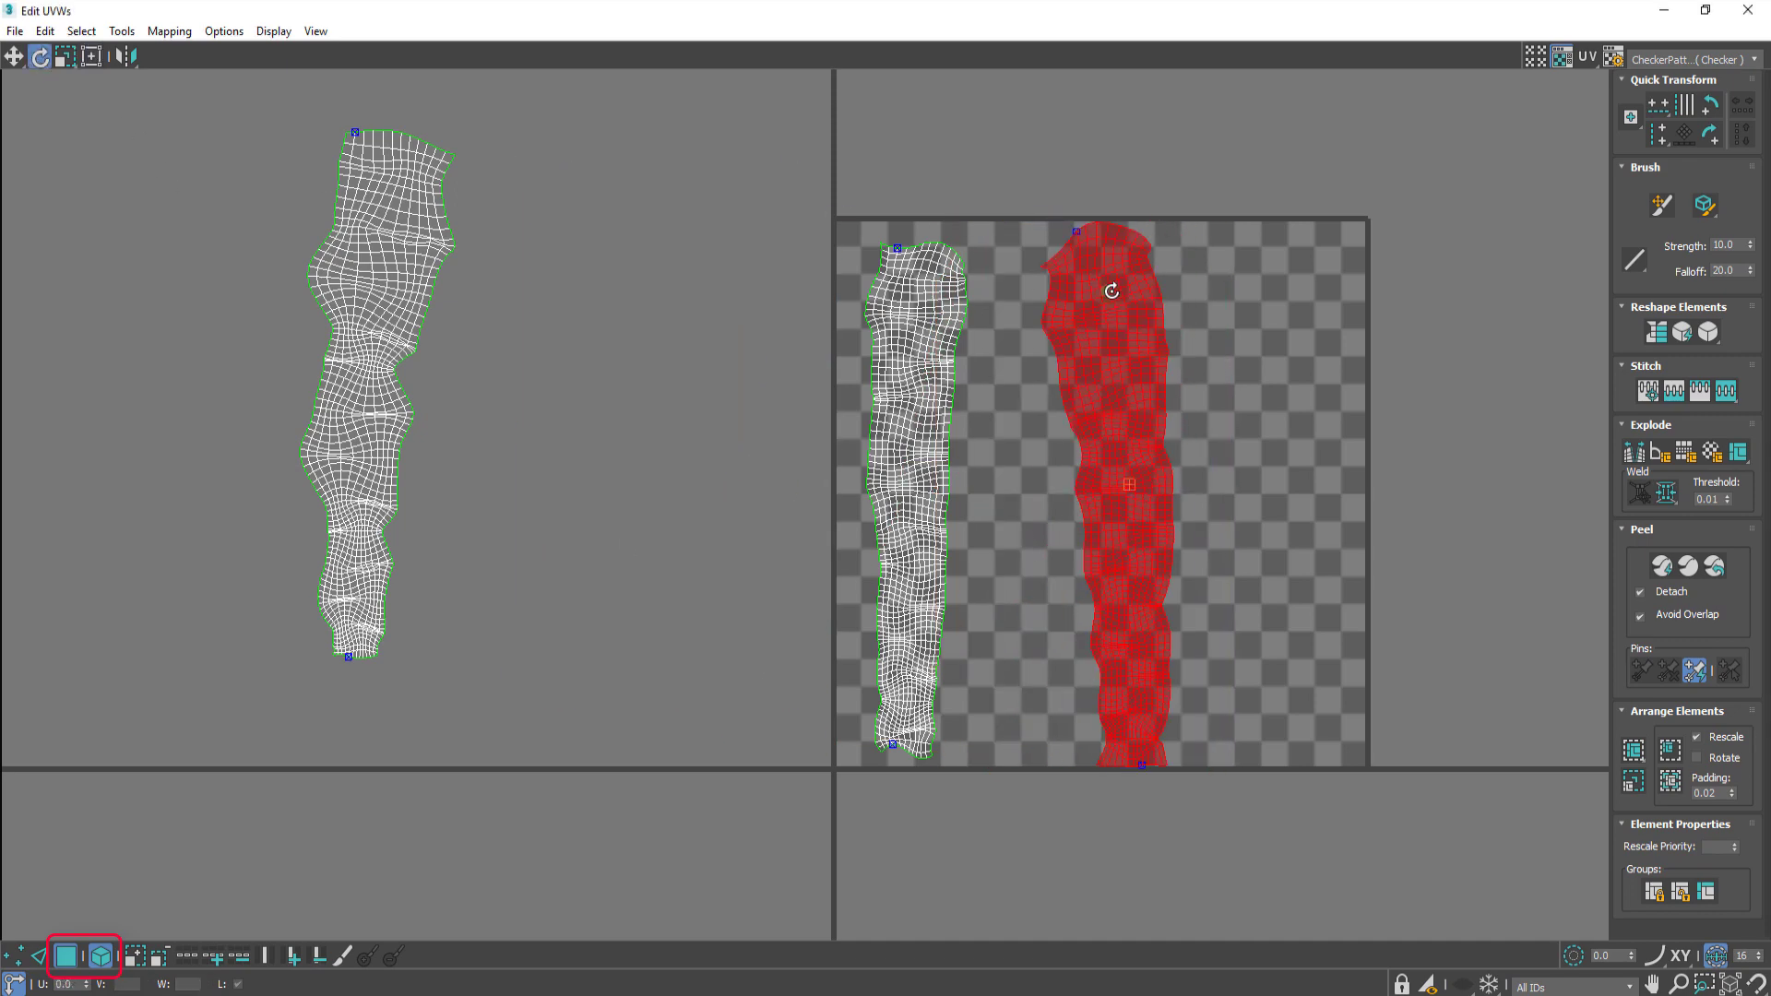
pyautogui.click(918, 314)
# Step: Relax the left shell, rotate it about 6° and place it beside the others
pyautogui.click(345, 416)
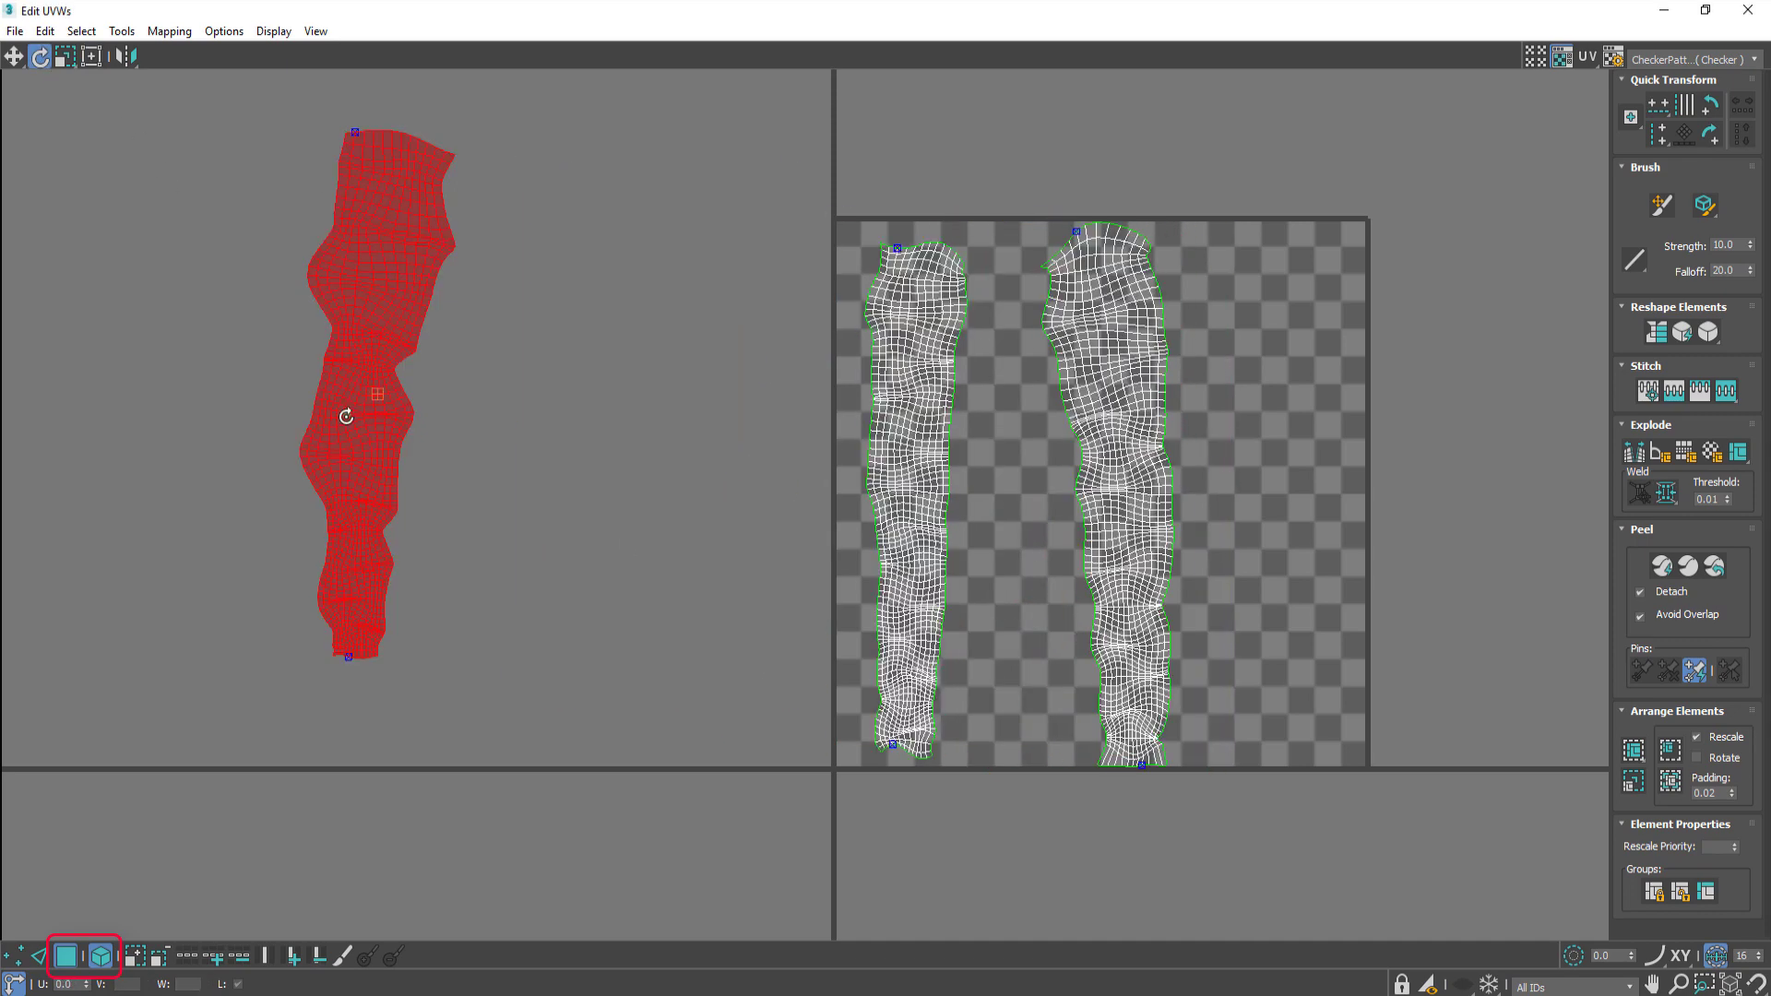
pyautogui.click(1682, 333)
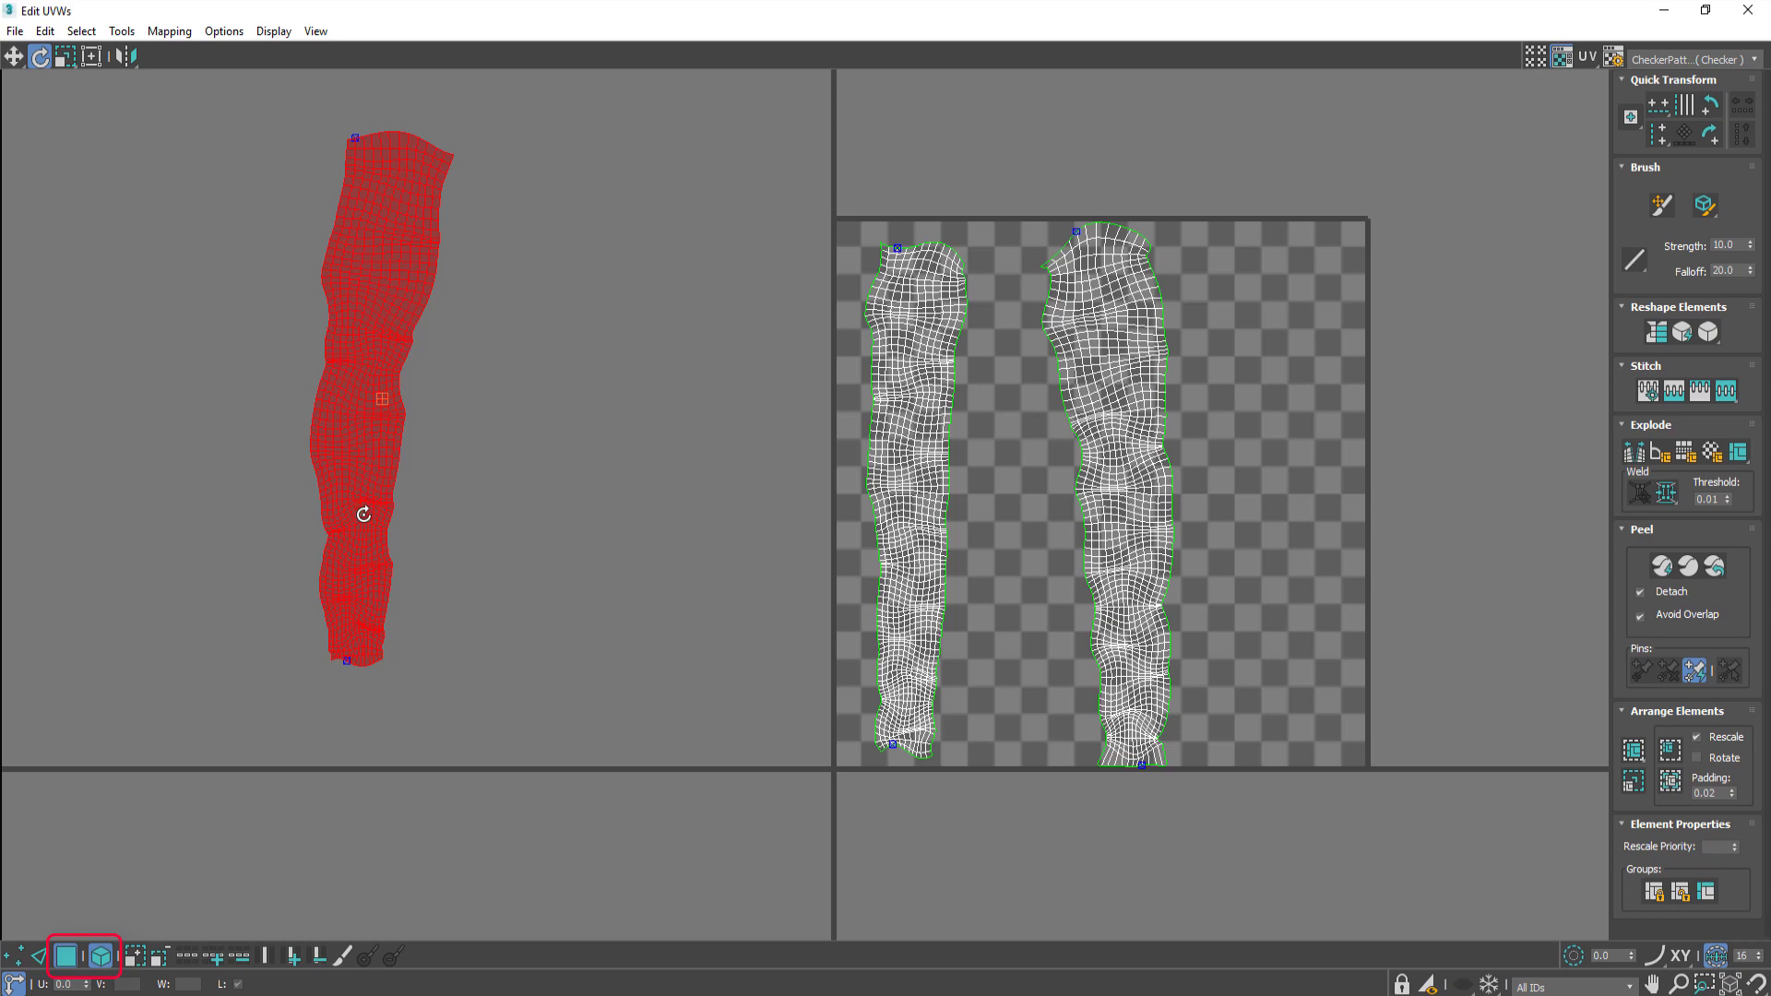
pyautogui.moveTo(364, 514); pyautogui.dragTo(375, 515)
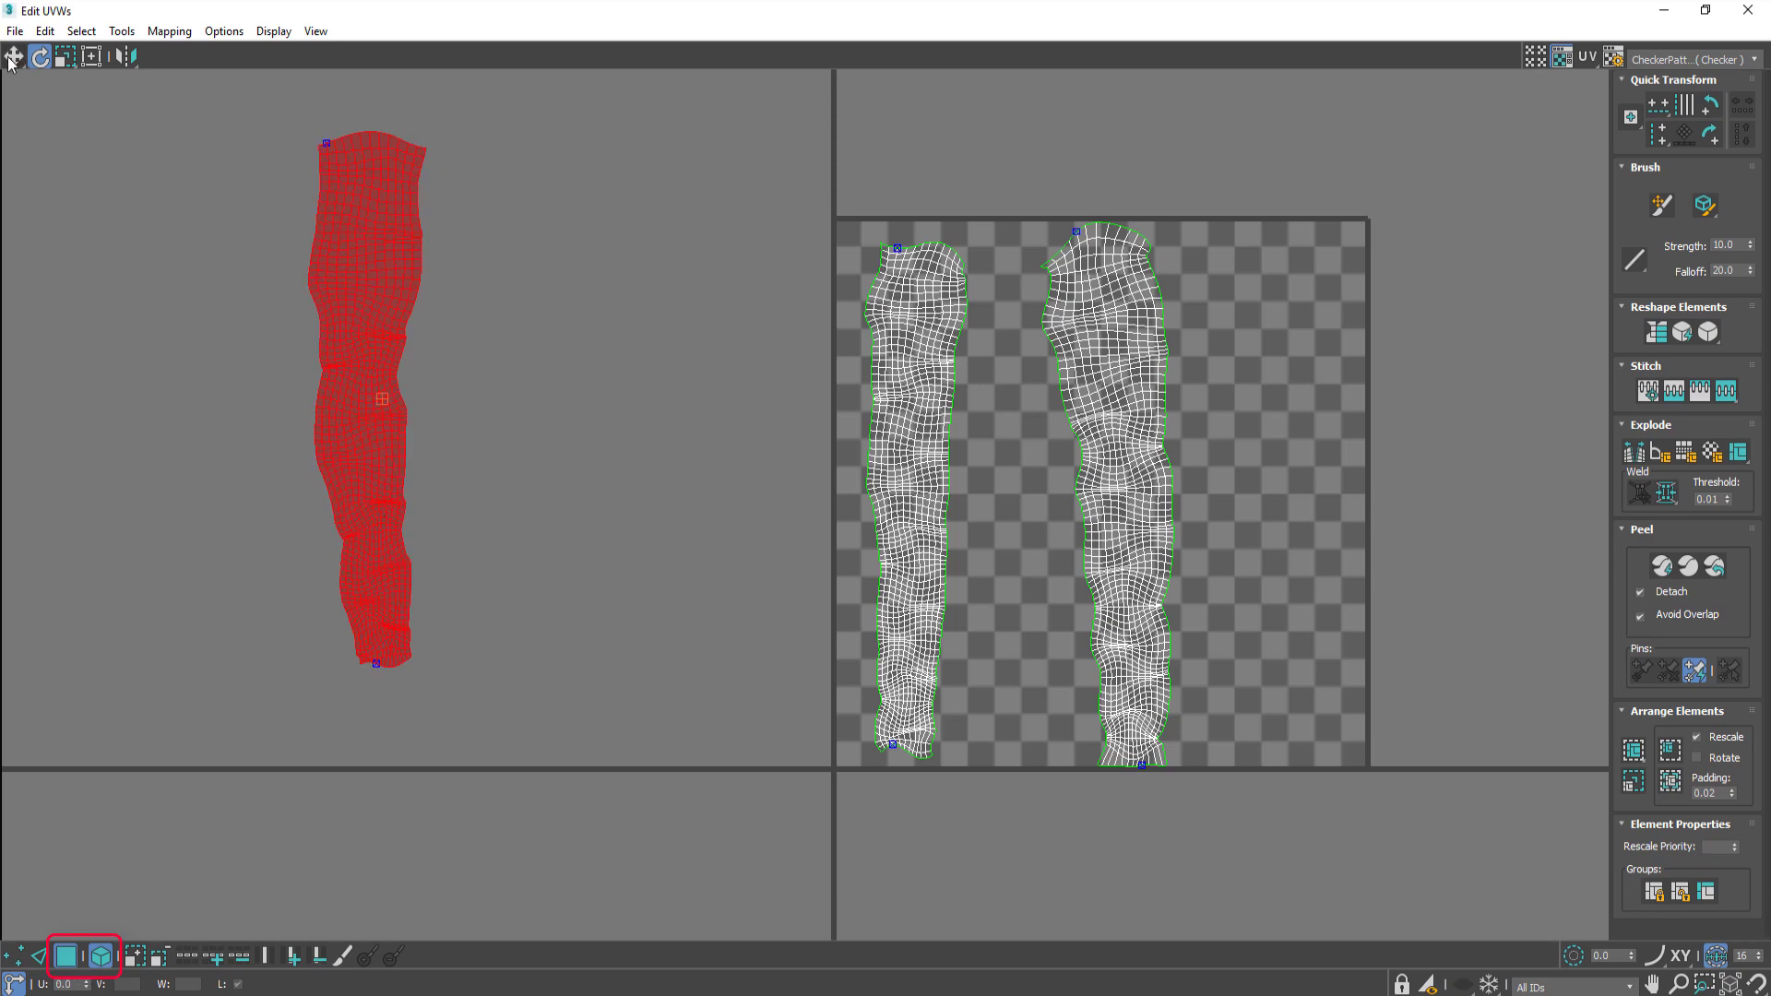
pyautogui.moveTo(334, 337); pyautogui.dragTo(1239, 434)
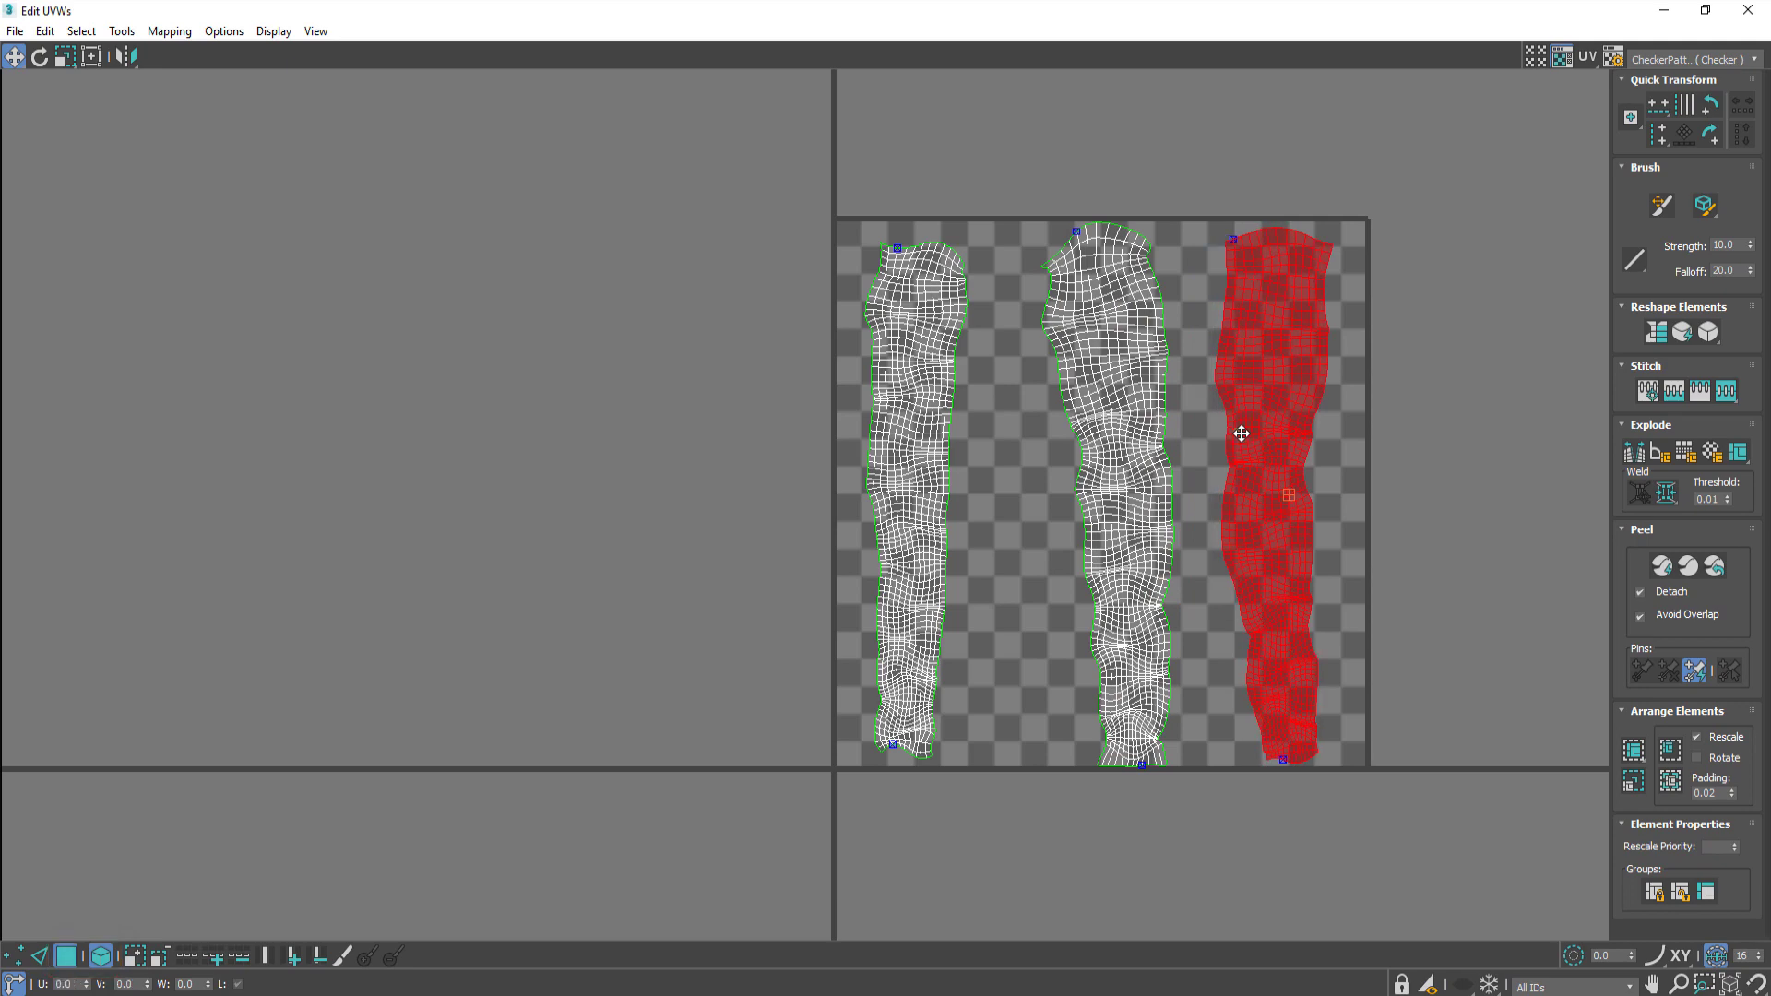
pyautogui.click(1704, 10)
pyautogui.moveTo(1149, 588)
pyautogui.keyDown('alt'); pyautogui.mouseDown(button='middle')
pyautogui.moveTo(1188, 345)
pyautogui.moveTo(1148, 522)
pyautogui.mouseUp(button='middle'); pyautogui.keyUp('alt')
pyautogui.scroll(-3, 1139, 495)
pyautogui.moveTo(873, 615)
pyautogui.keyDown('alt'); pyautogui.mouseDown(button='middle')
pyautogui.moveTo(868, 650)
pyautogui.moveTo(987, 692)
pyautogui.moveTo(961, 612)
pyautogui.moveTo(904, 563)
pyautogui.mouseUp(button='middle'); pyautogui.keyUp('alt')
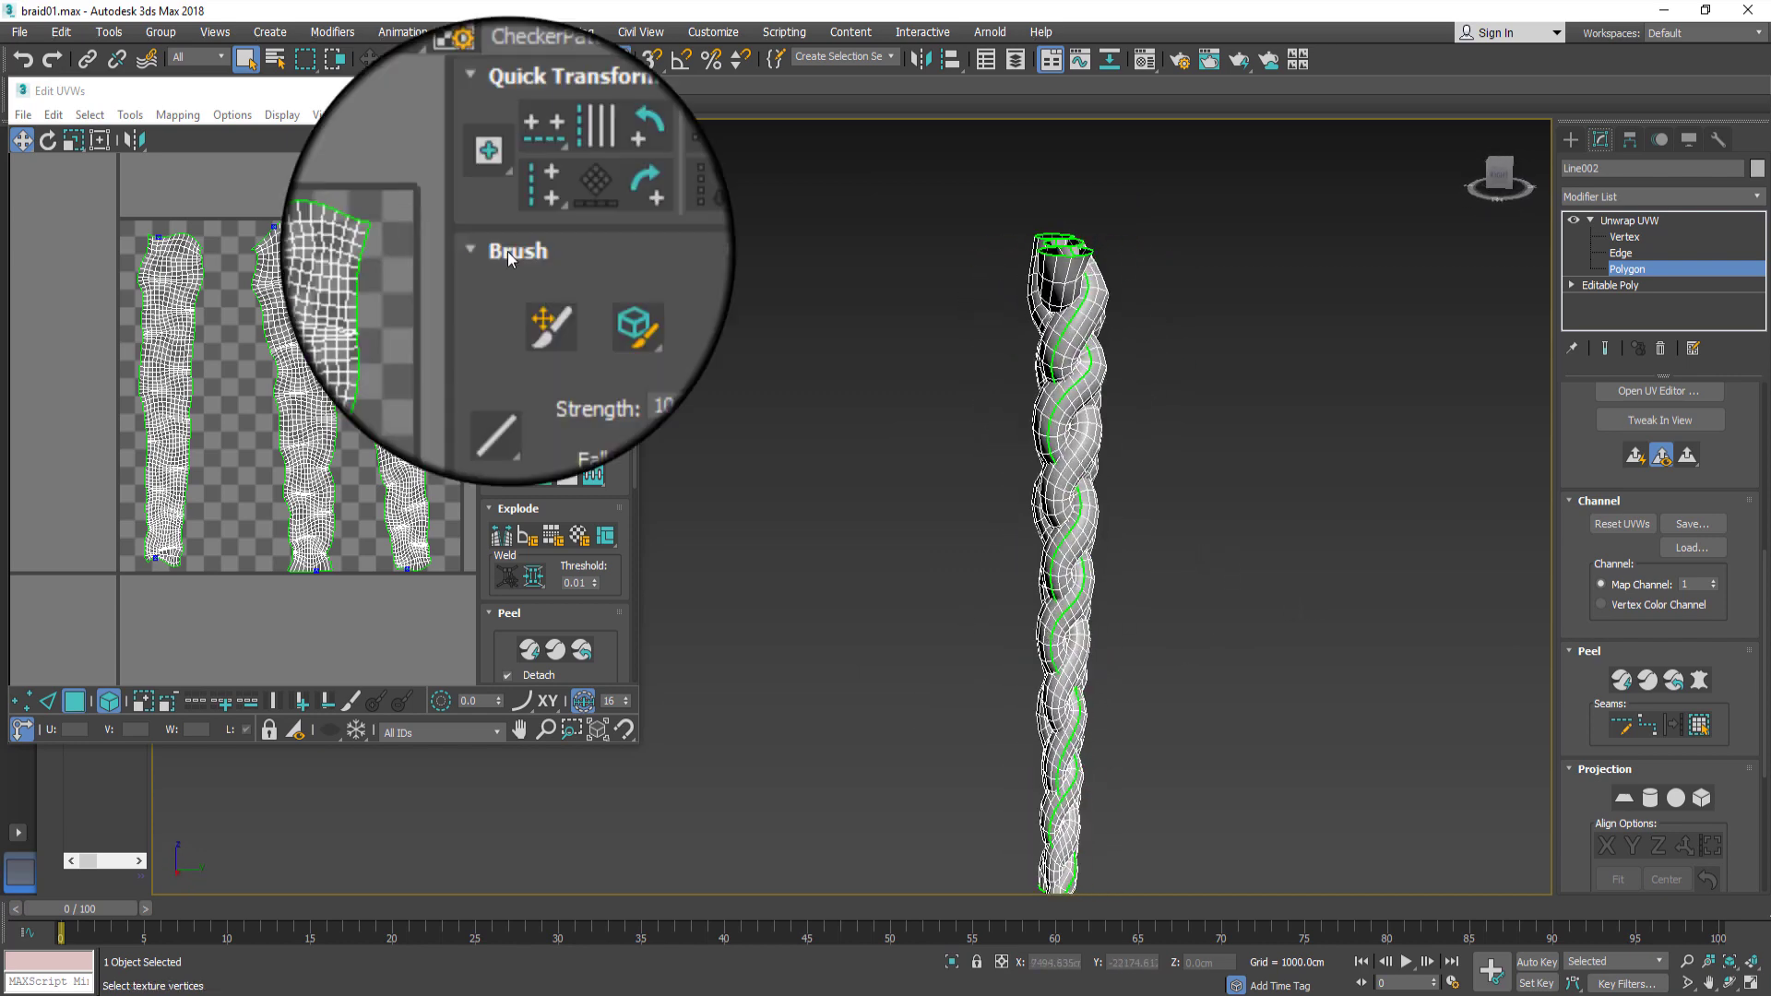
# Step: Preview the braid with the colour UV_Checker texture
pyautogui.click(549, 143)
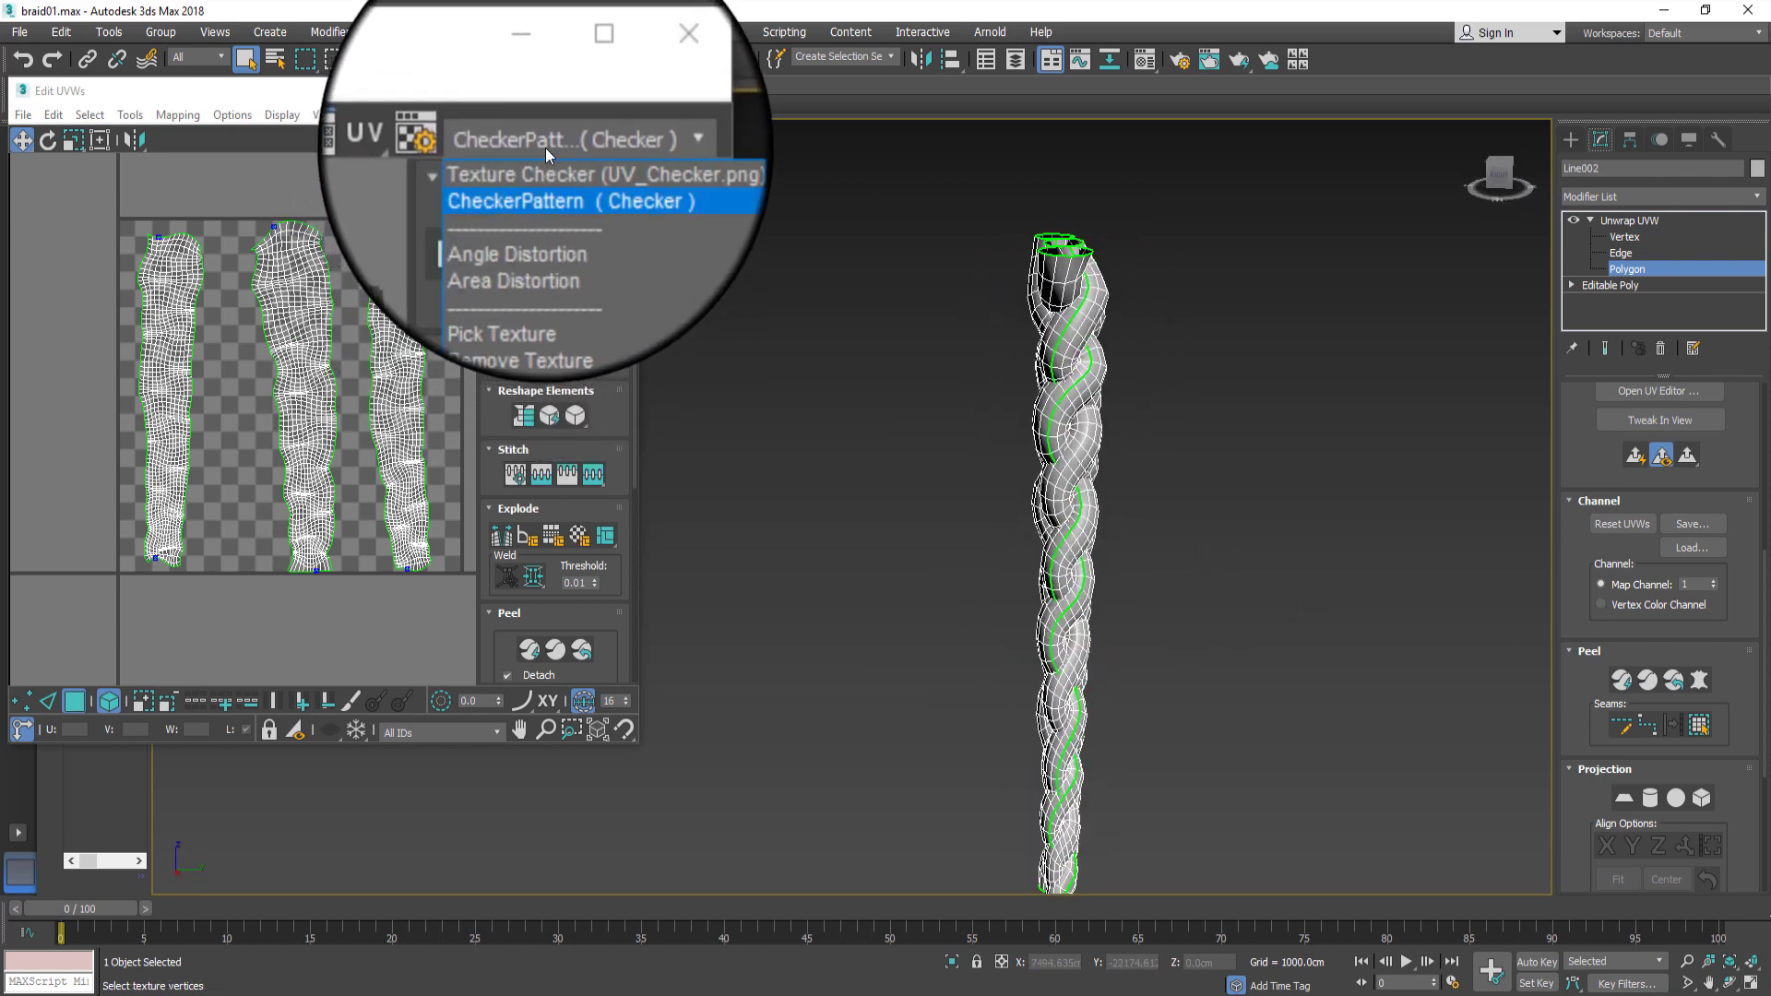
pyautogui.click(550, 161)
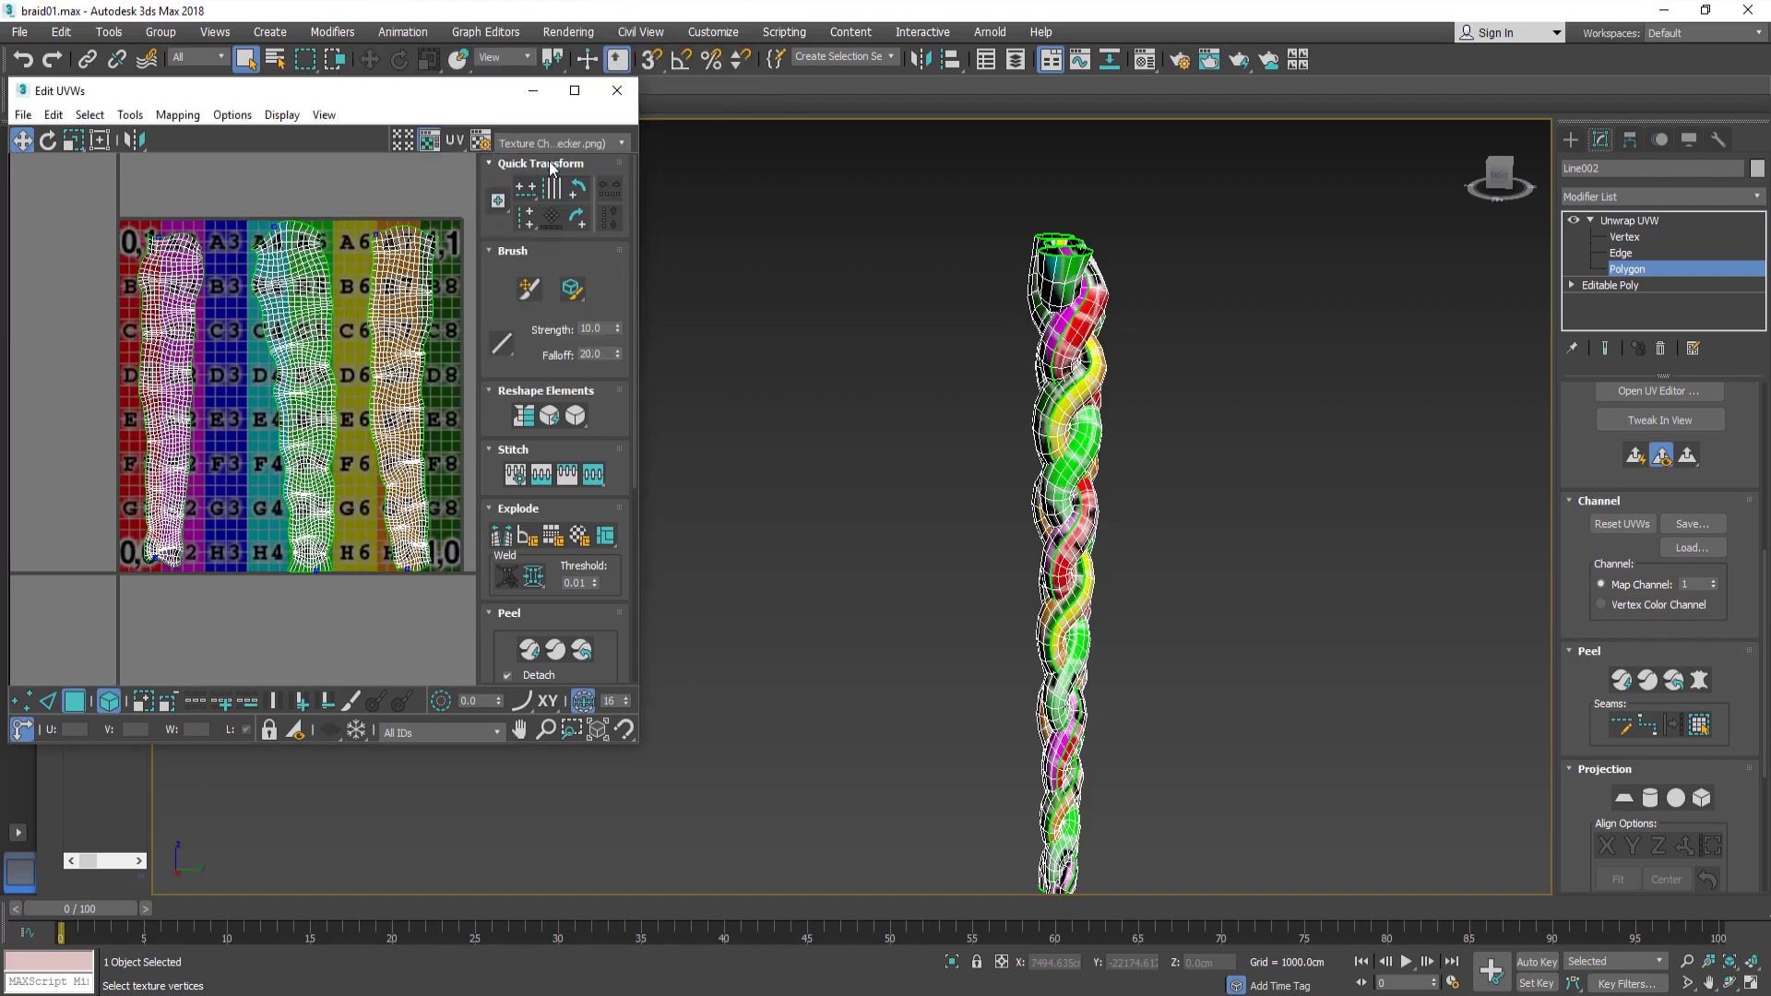
pyautogui.scroll(3, 1049, 417)
pyautogui.scroll(4, 1049, 417)
pyautogui.scroll(4, 1049, 416)
pyautogui.moveTo(1049, 417)
pyautogui.keyDown('alt'); pyautogui.mouseDown(button='middle')
pyautogui.moveTo(1014, 557)
pyautogui.moveTo(1187, 545)
pyautogui.moveTo(1129, 678)
pyautogui.moveTo(909, 680)
pyautogui.mouseUp(button='middle'); pyautogui.keyUp('alt')
pyautogui.scroll(-5, 1129, 678)
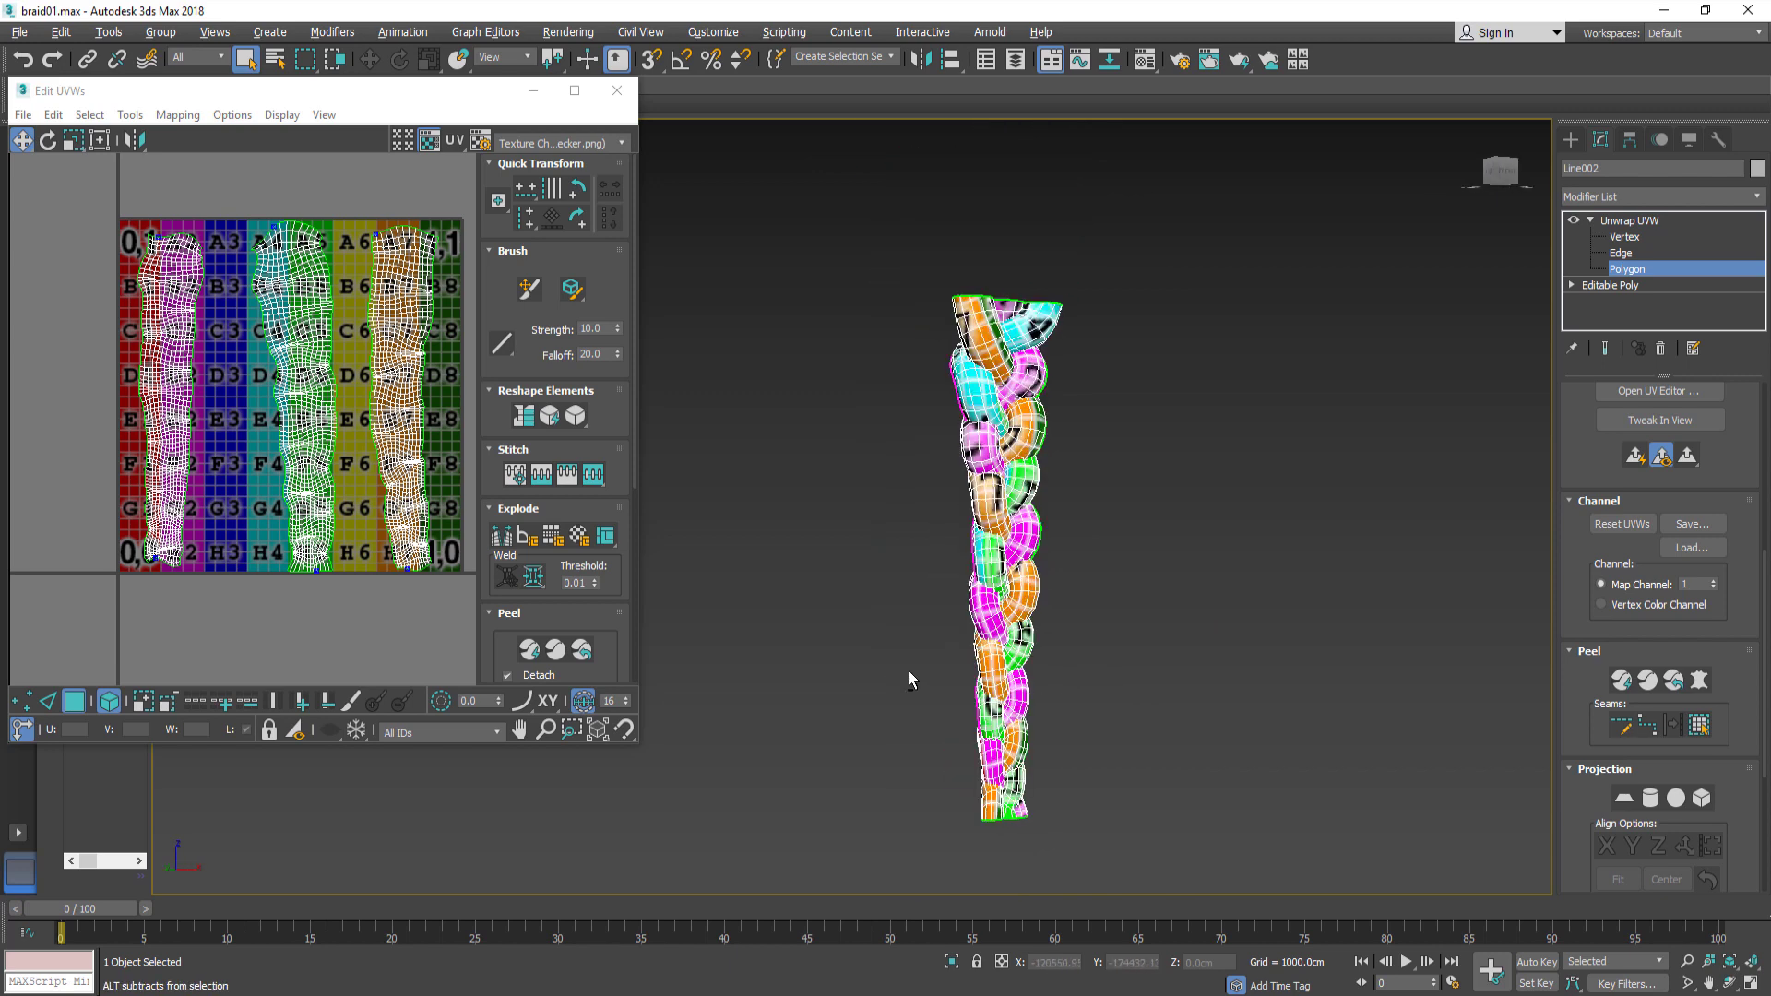
# Step: Relax the right, middle and left strand UV shells
pyautogui.click(402, 456)
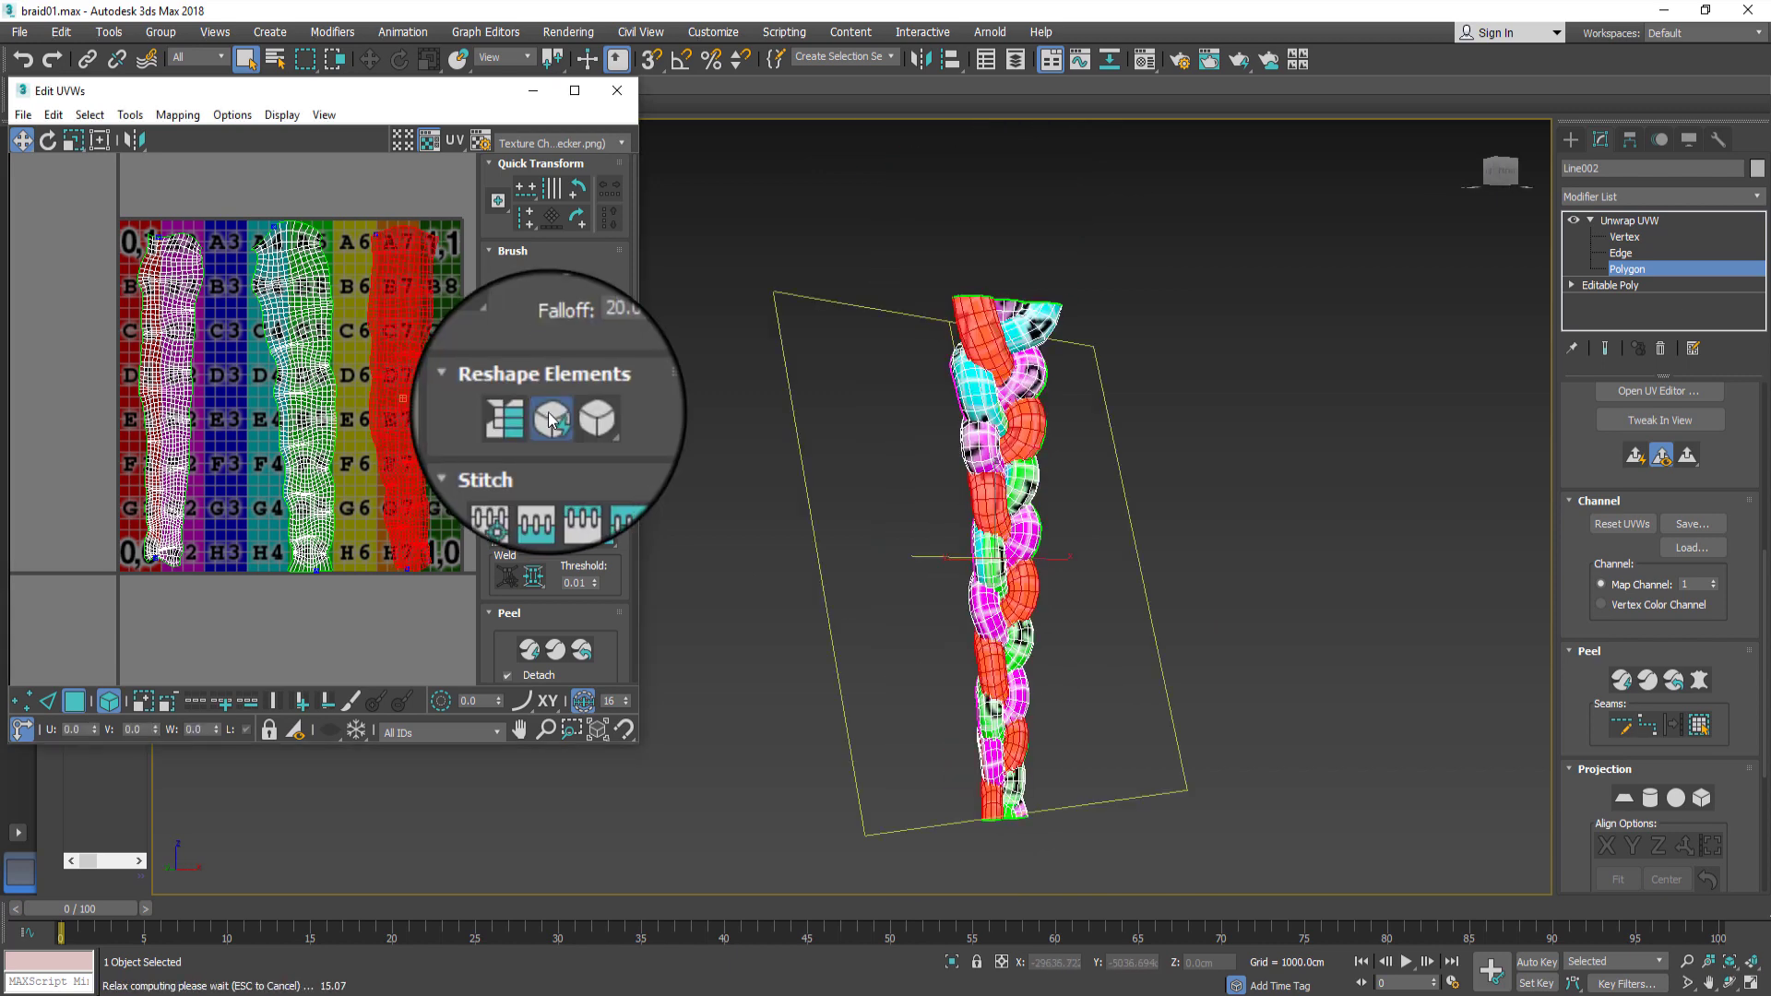
pyautogui.click(293, 415)
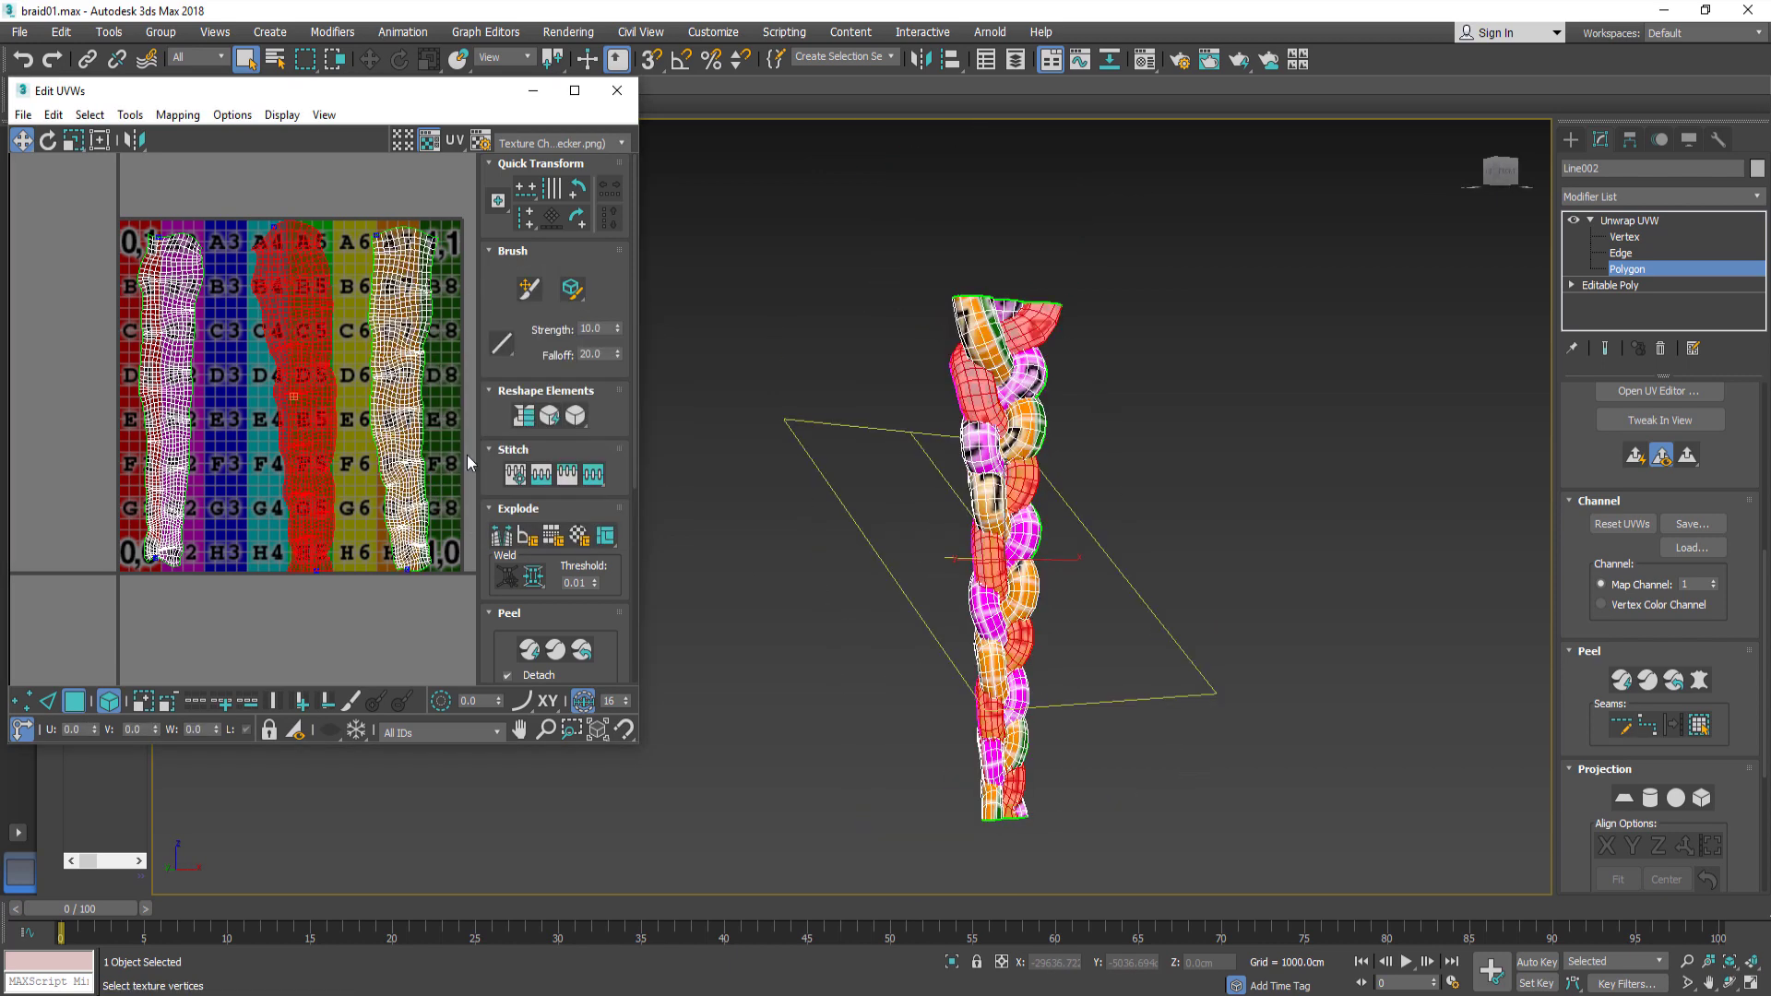
pyautogui.click(546, 422)
pyautogui.click(171, 399)
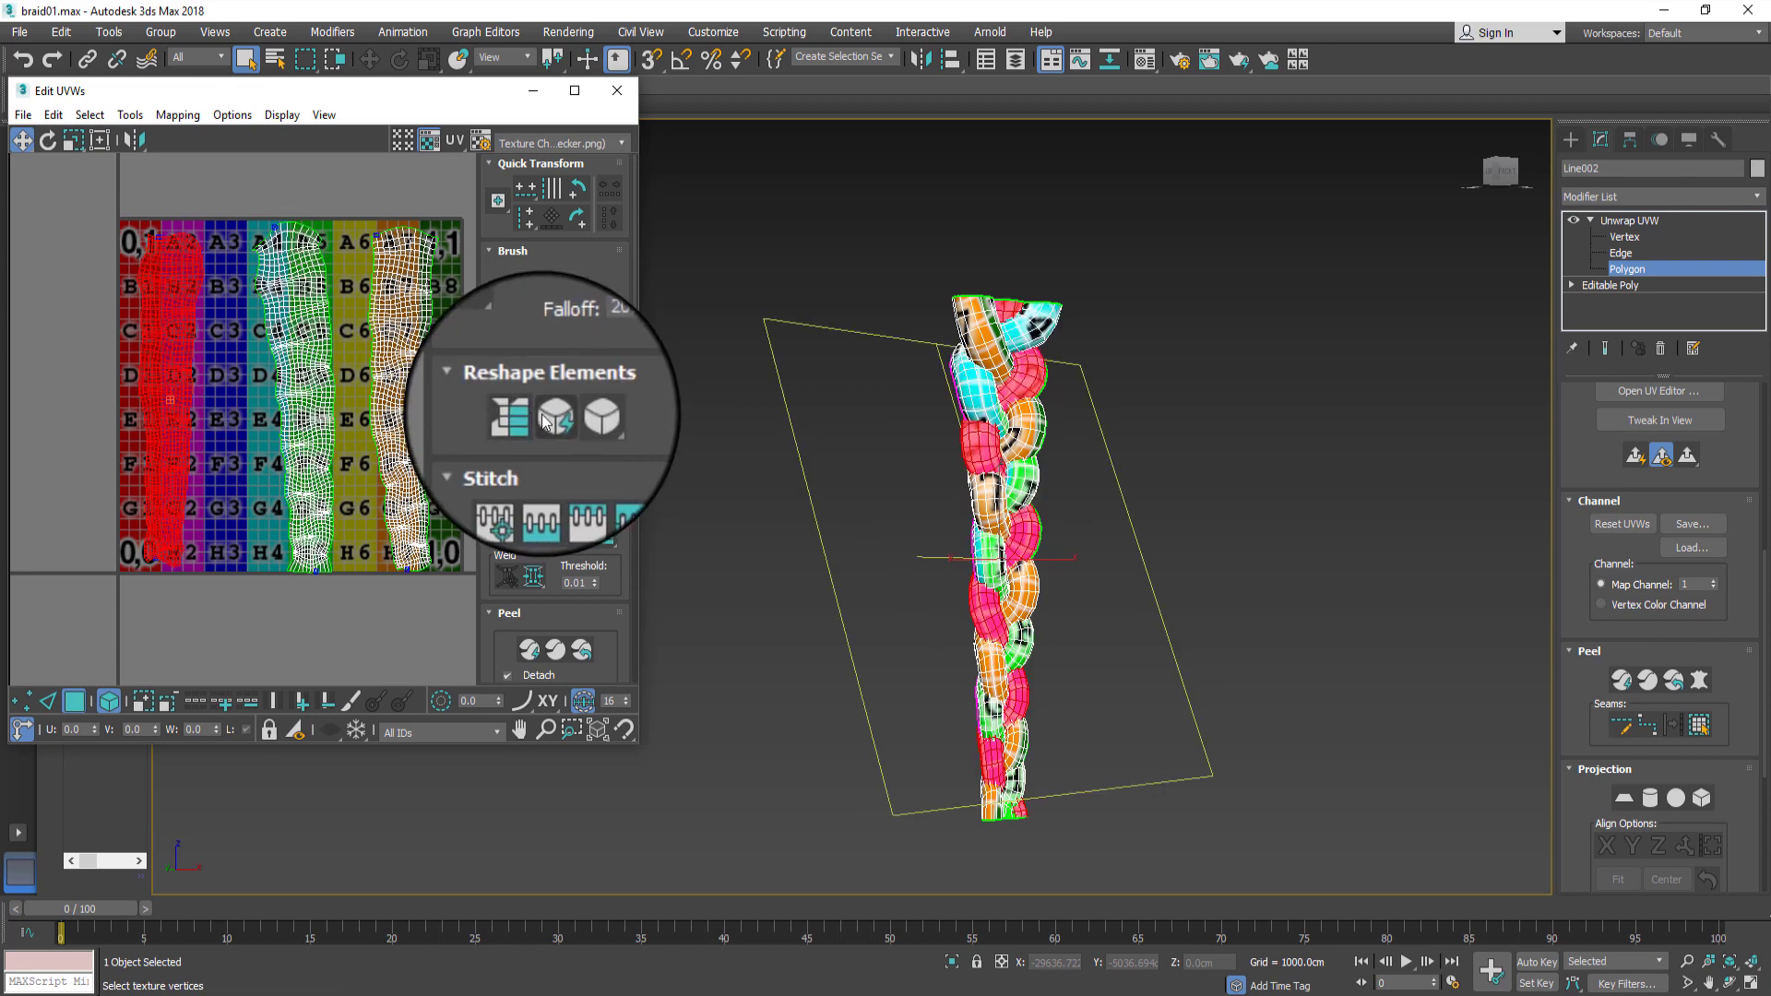
pyautogui.scroll(-2, 309, 525)
# Step: Select all shells, pack them evenly into the tile, and inspect the checker on the braid
pyautogui.hotkey('ctrl', 'a')
pyautogui.scroll(-5, 500, 611)
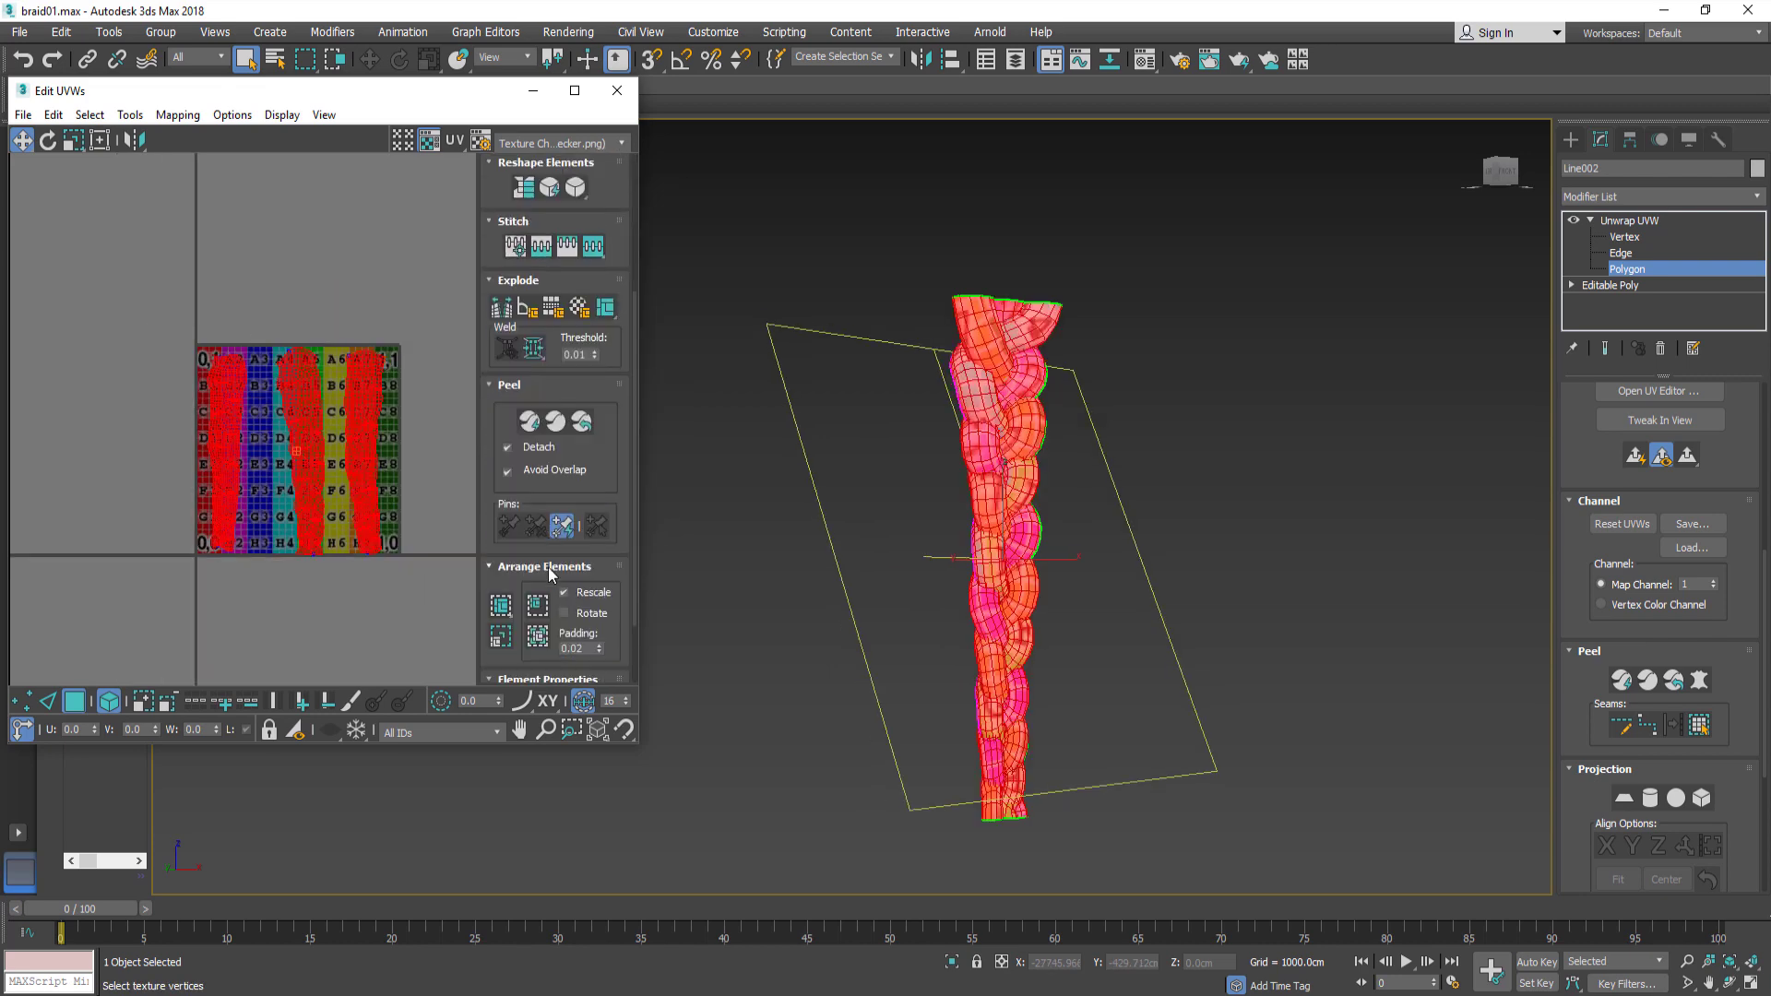
pyautogui.click(500, 607)
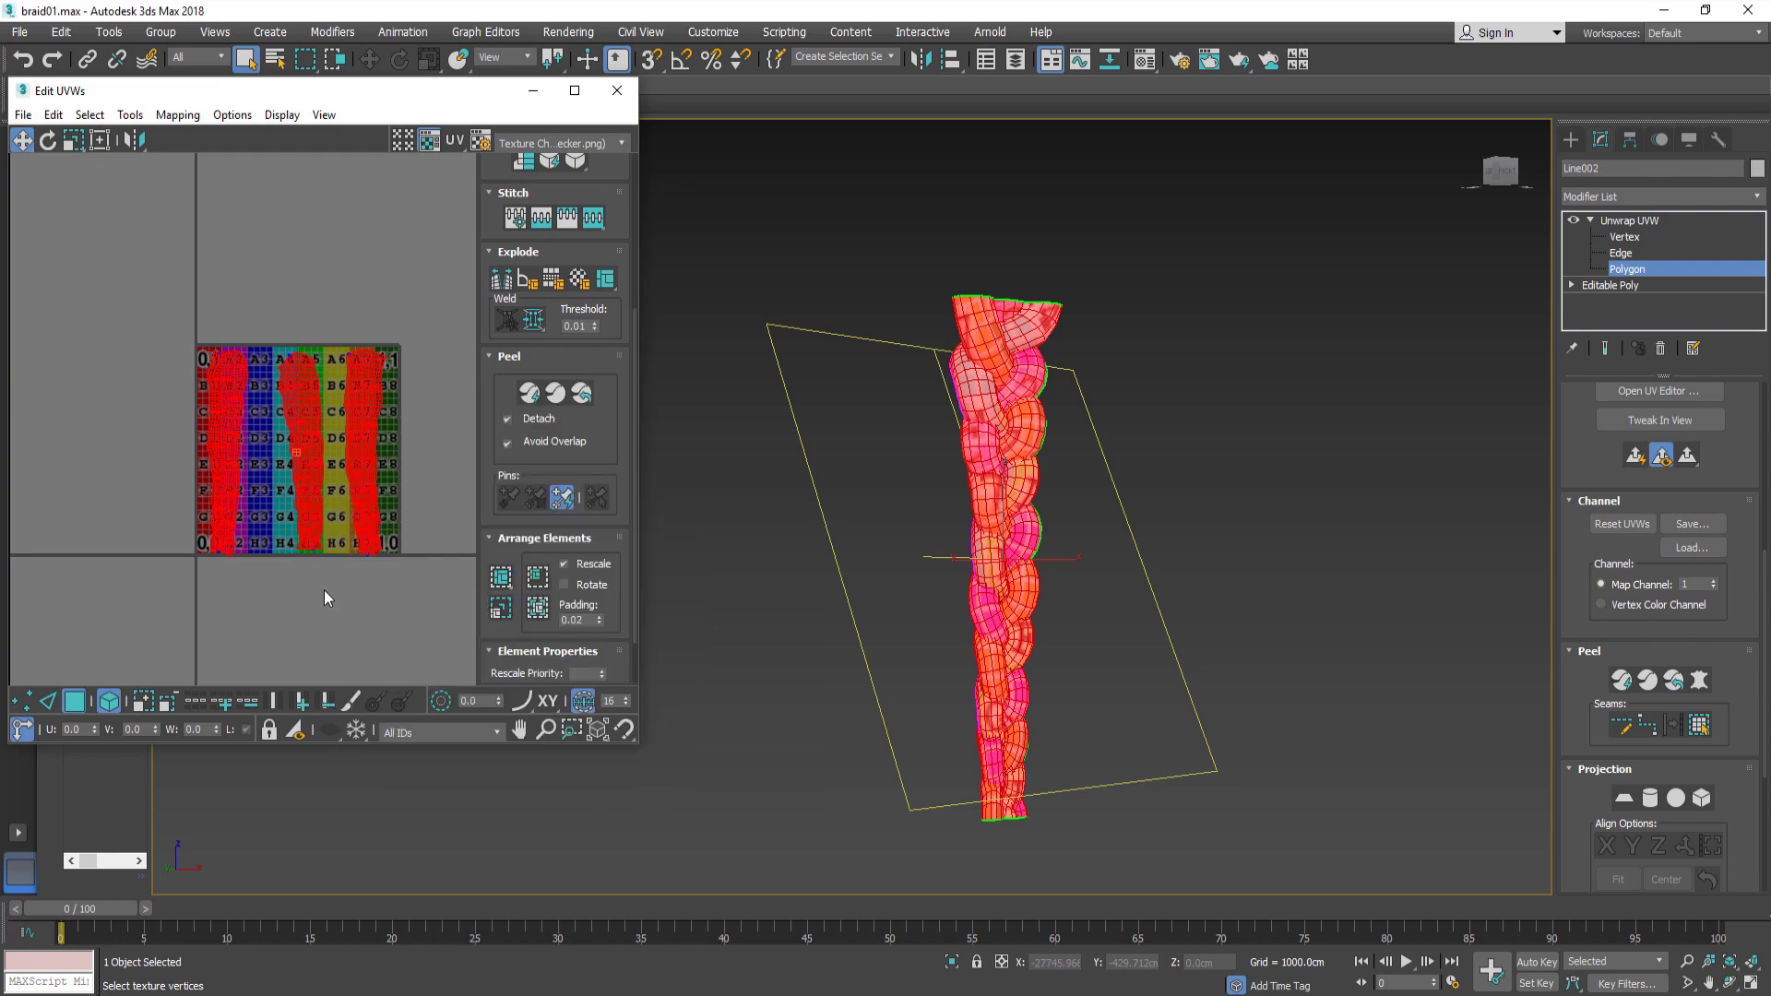
pyautogui.click(352, 579)
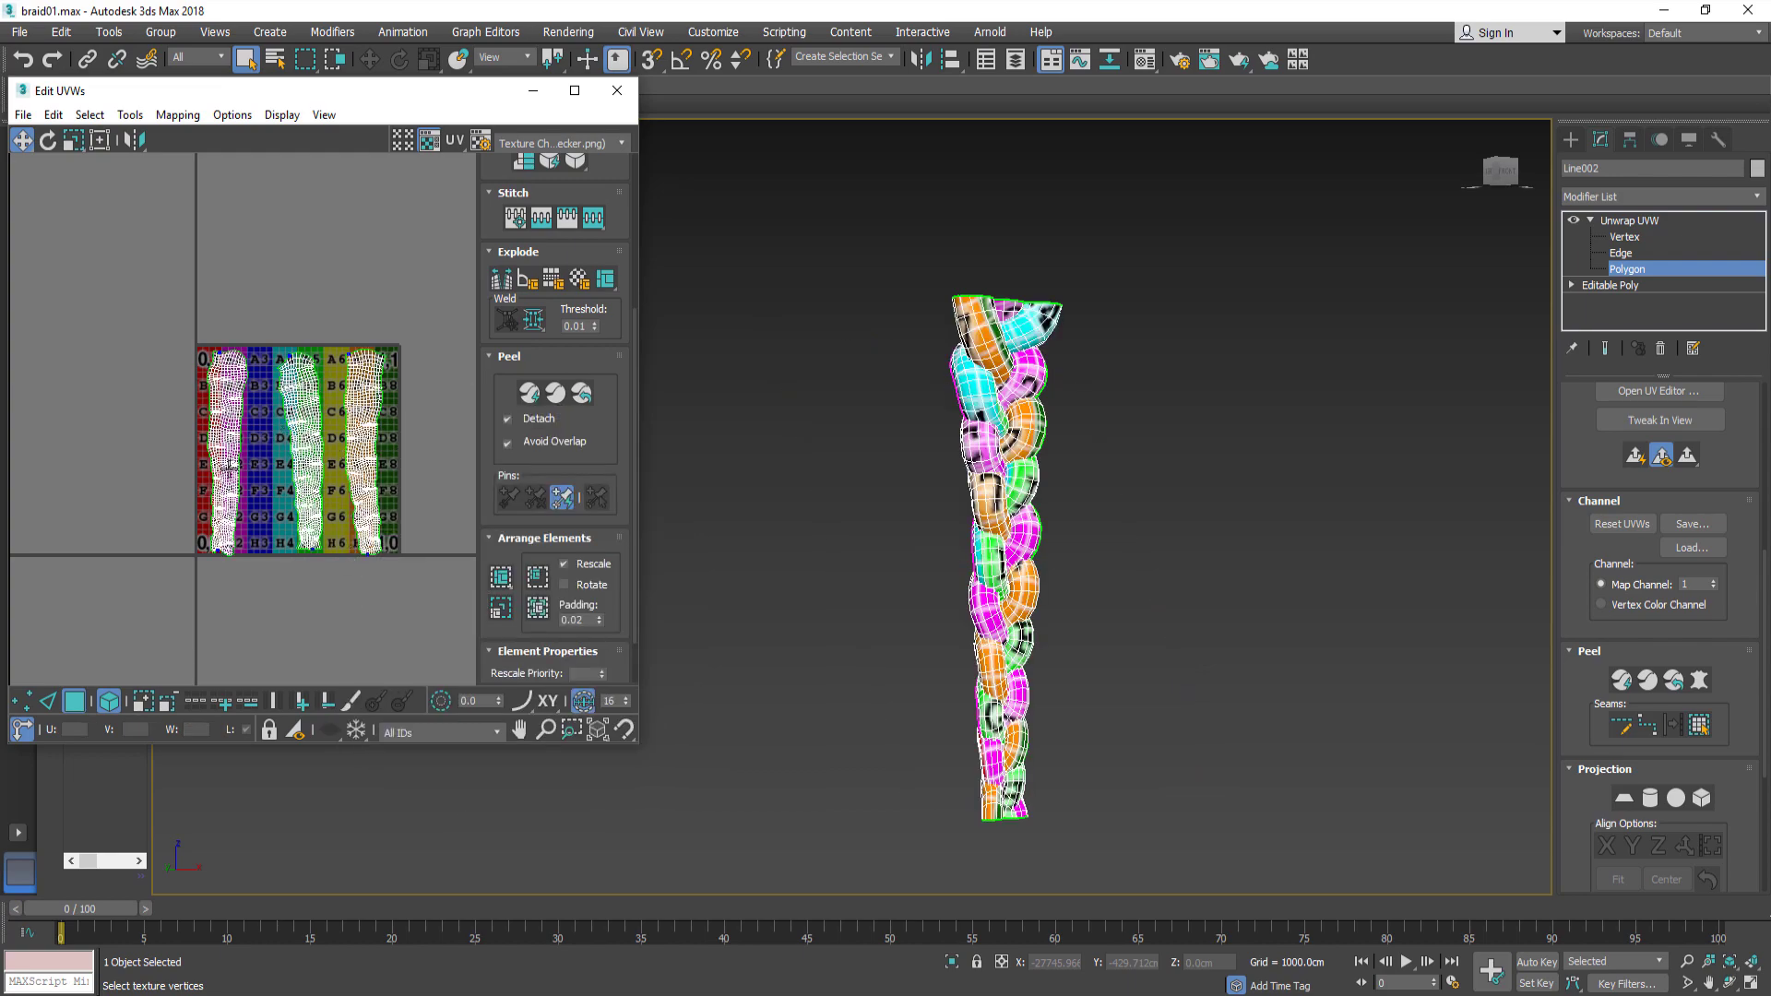
pyautogui.scroll(3, 384, 430)
pyautogui.scroll(5, 1221, 511)
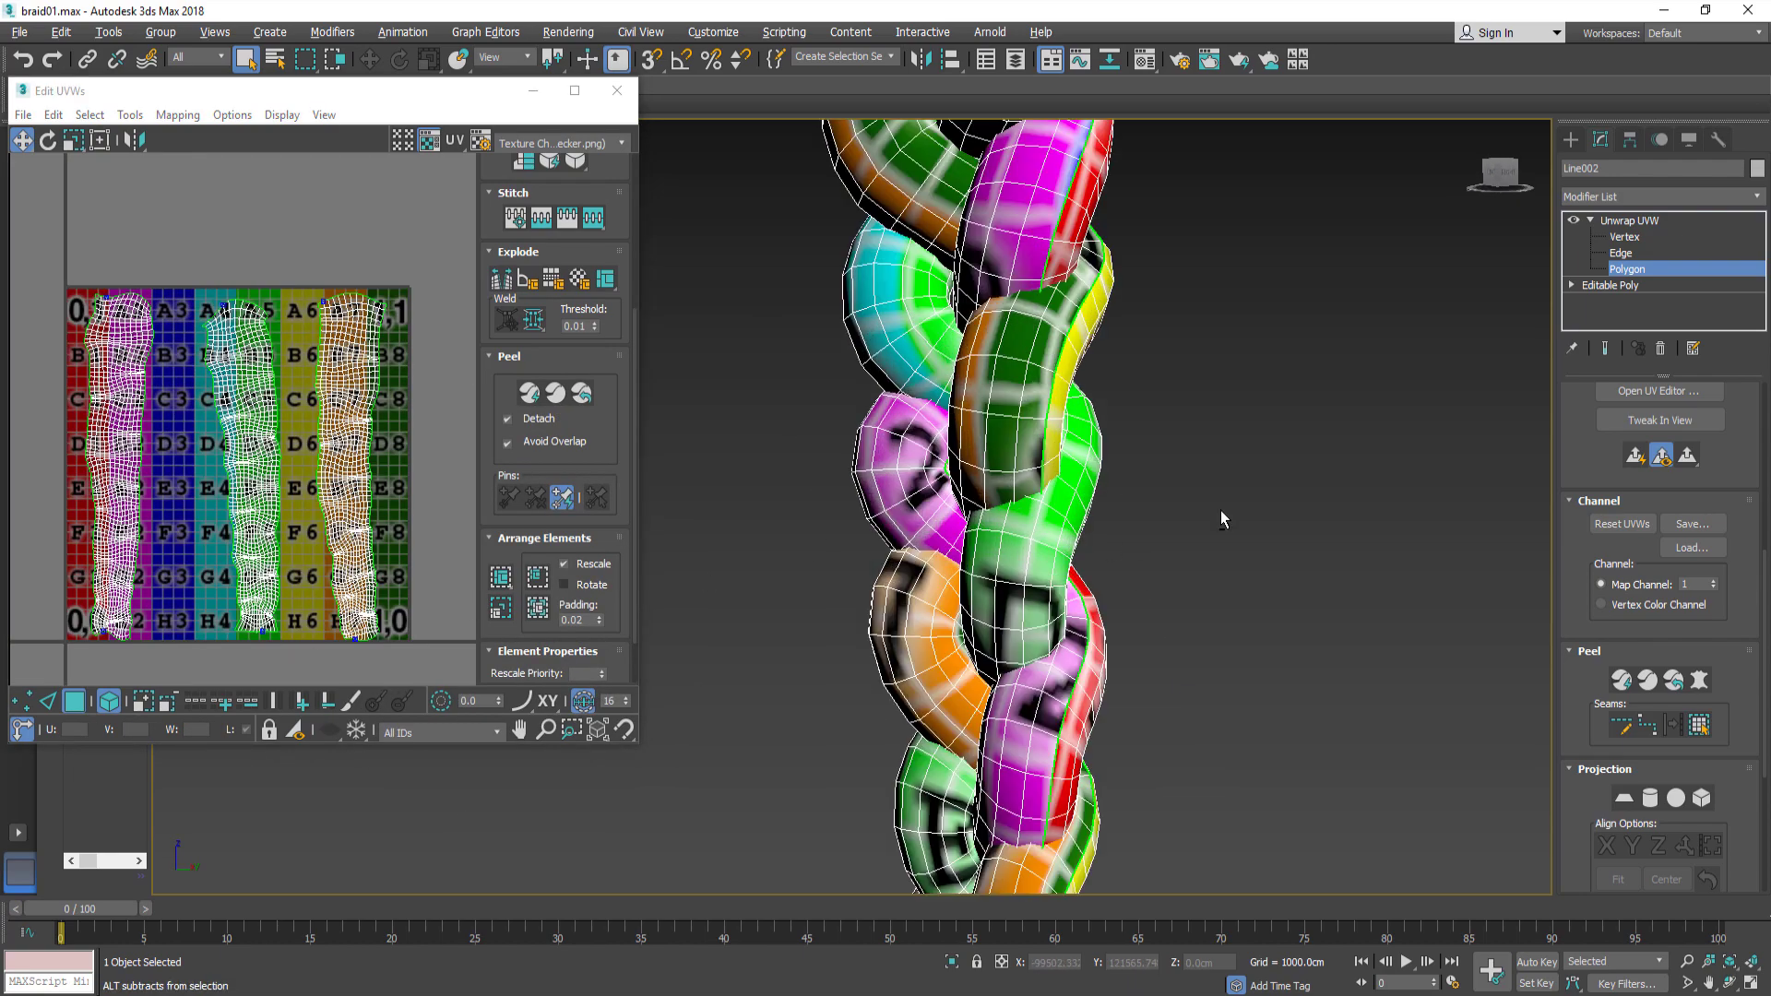
pyautogui.scroll(3, 812, 498)
pyautogui.moveTo(811, 491)
pyautogui.keyDown('alt'); pyautogui.mouseDown(button='middle')
pyautogui.moveTo(733, 496)
pyautogui.moveTo(758, 529)
pyautogui.moveTo(854, 550)
pyautogui.moveTo(994, 527)
pyautogui.moveTo(1244, 535)
pyautogui.mouseUp(button='middle'); pyautogui.keyUp('alt')
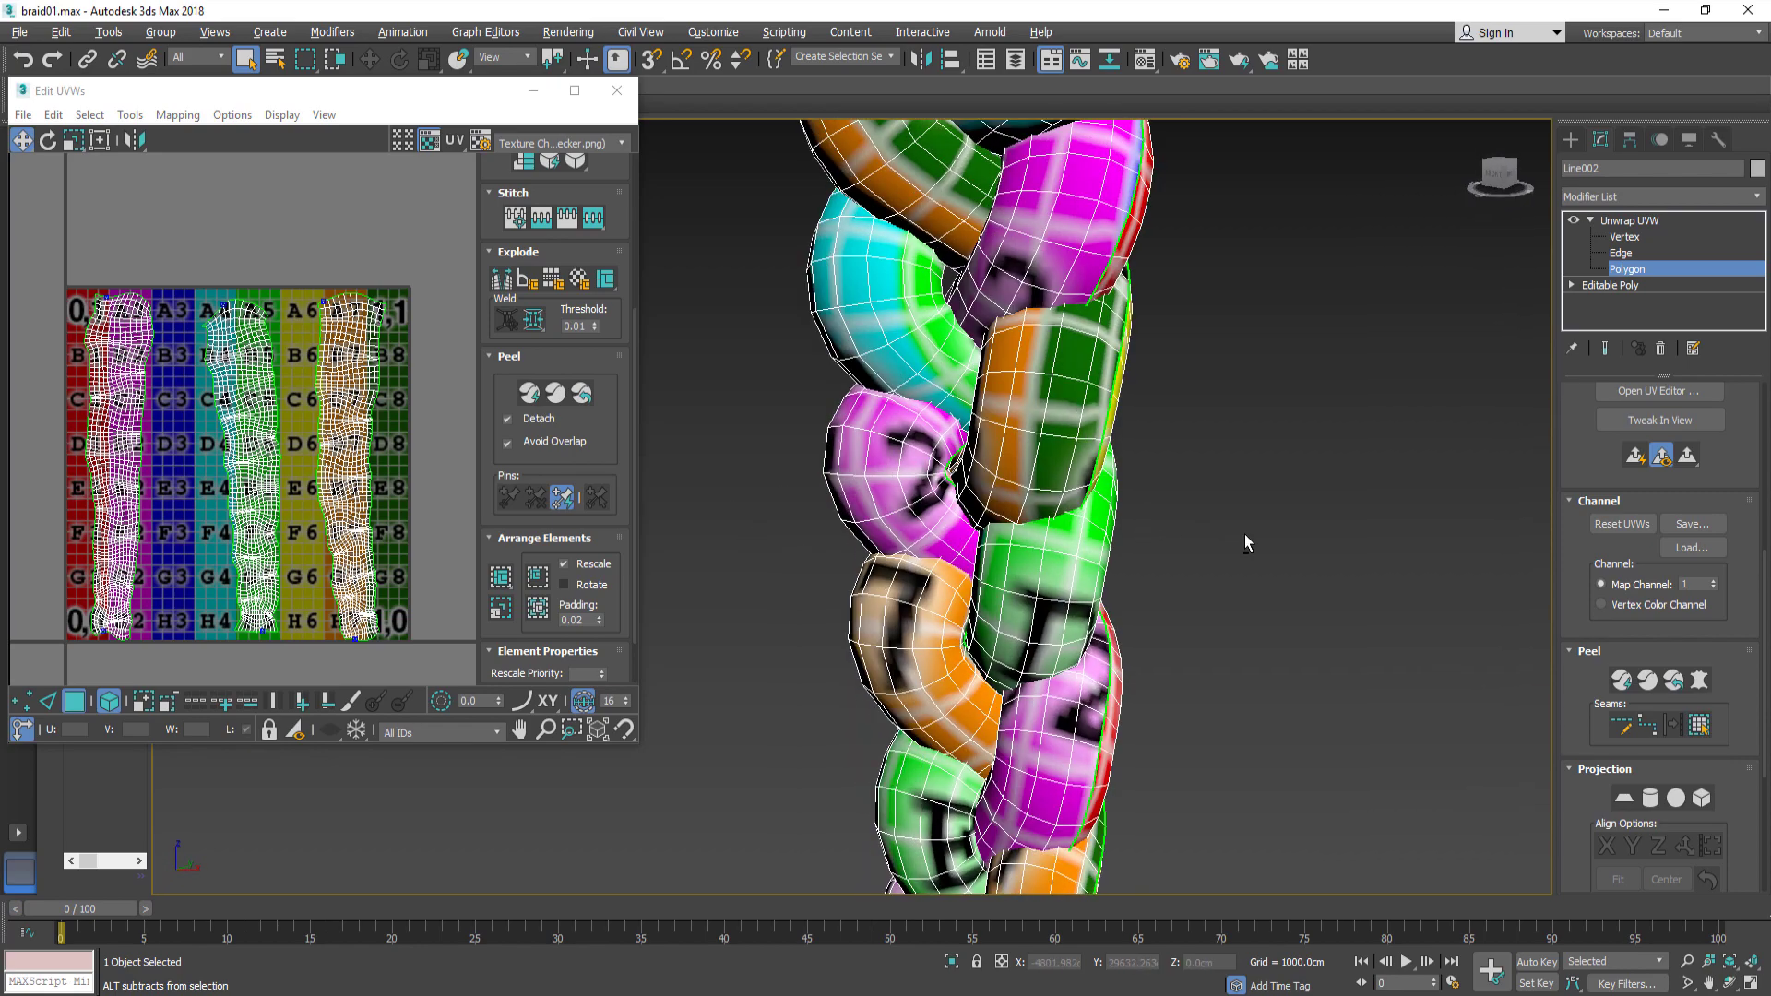
# Step: Render a UV template at Width 2048 and Height 2048 from Edit UVWs
pyautogui.click(611, 100)
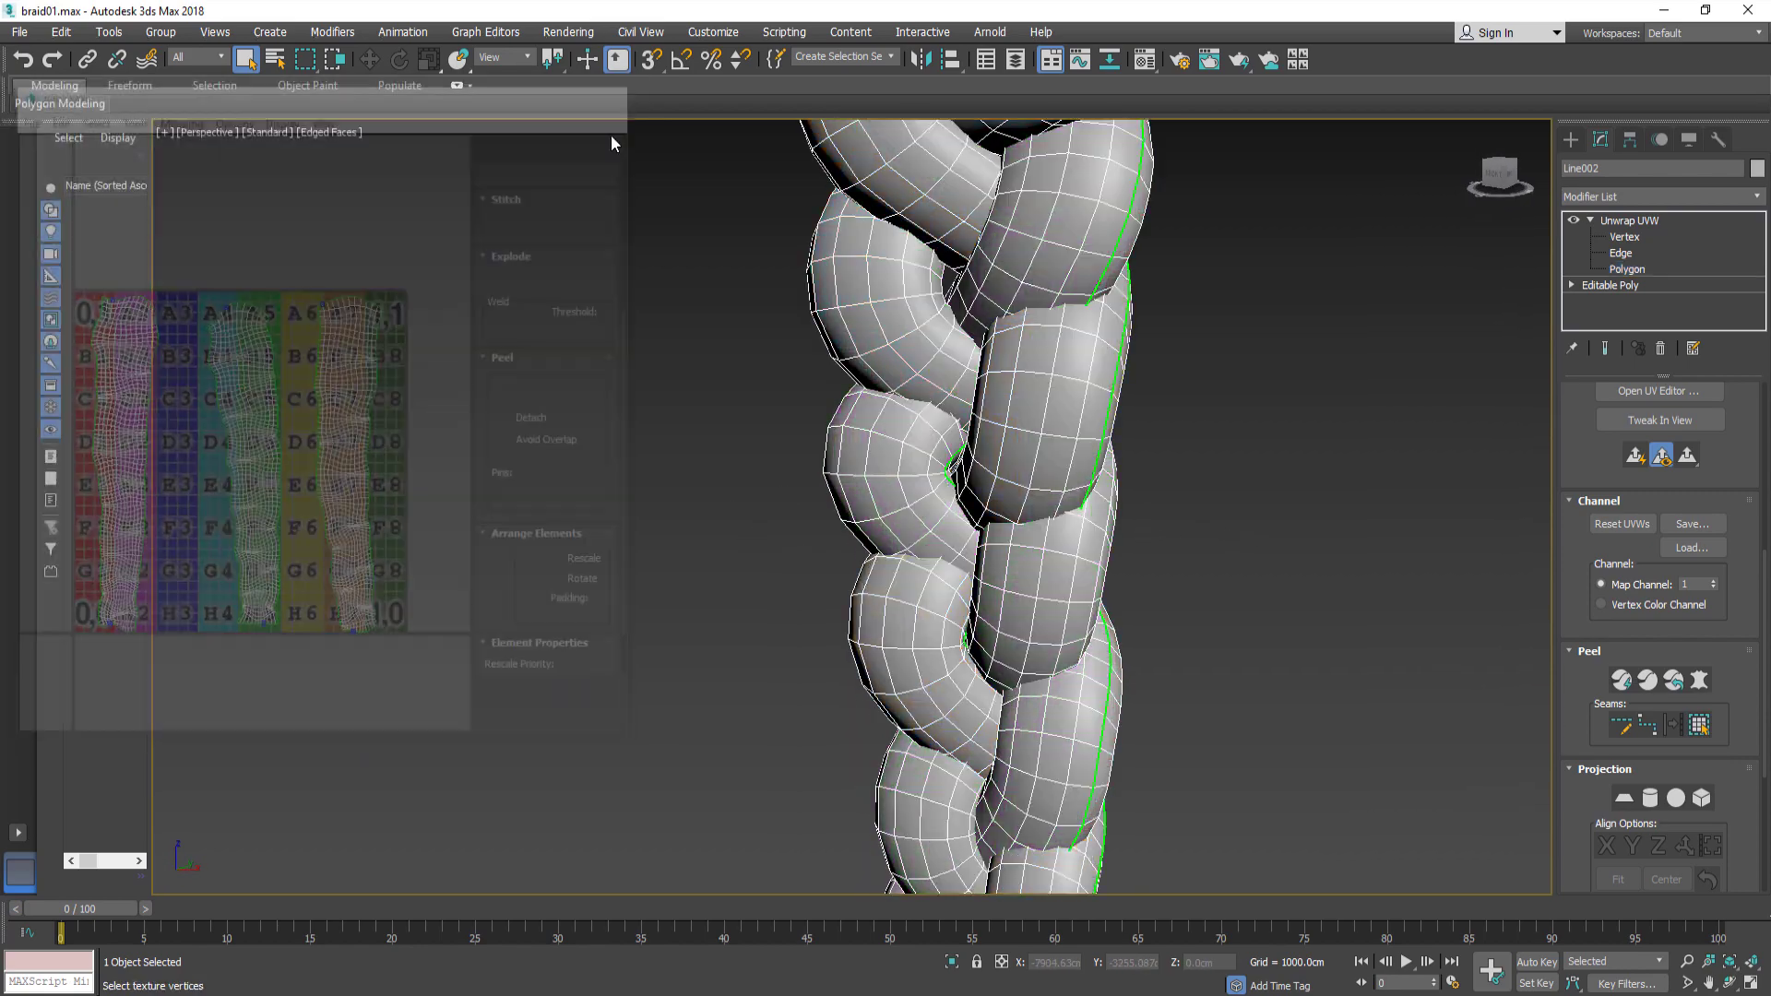
pyautogui.click(1625, 395)
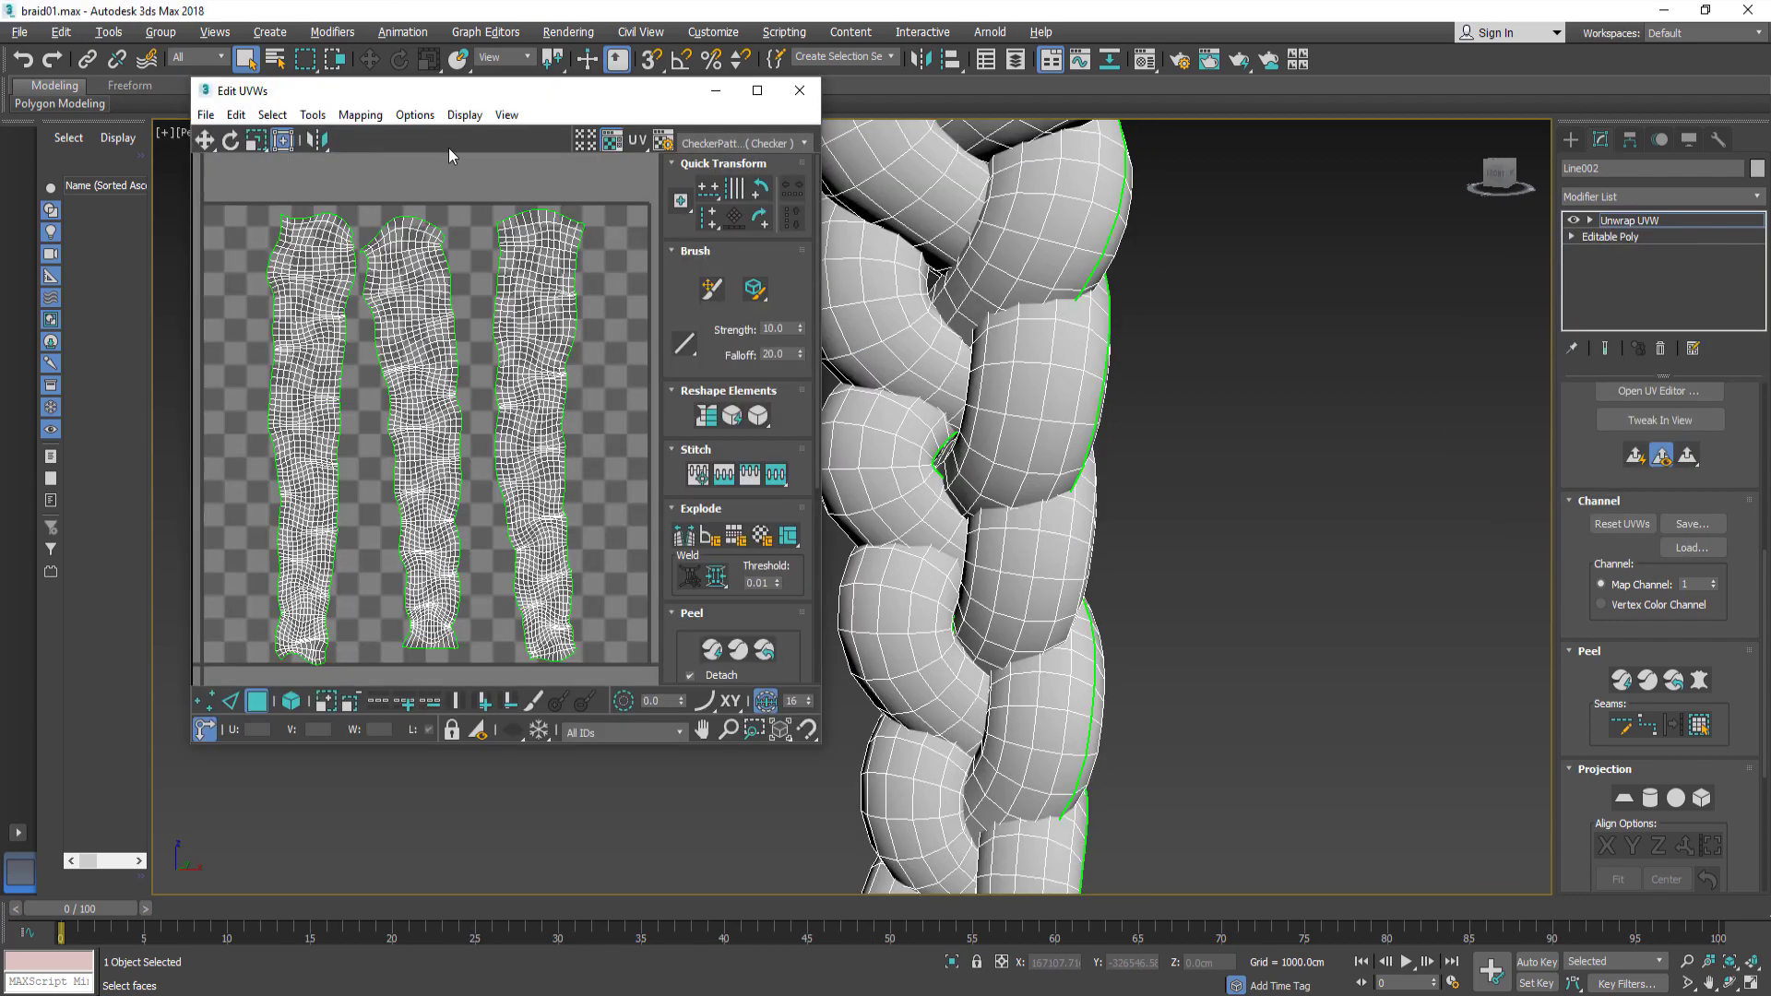
pyautogui.click(313, 114)
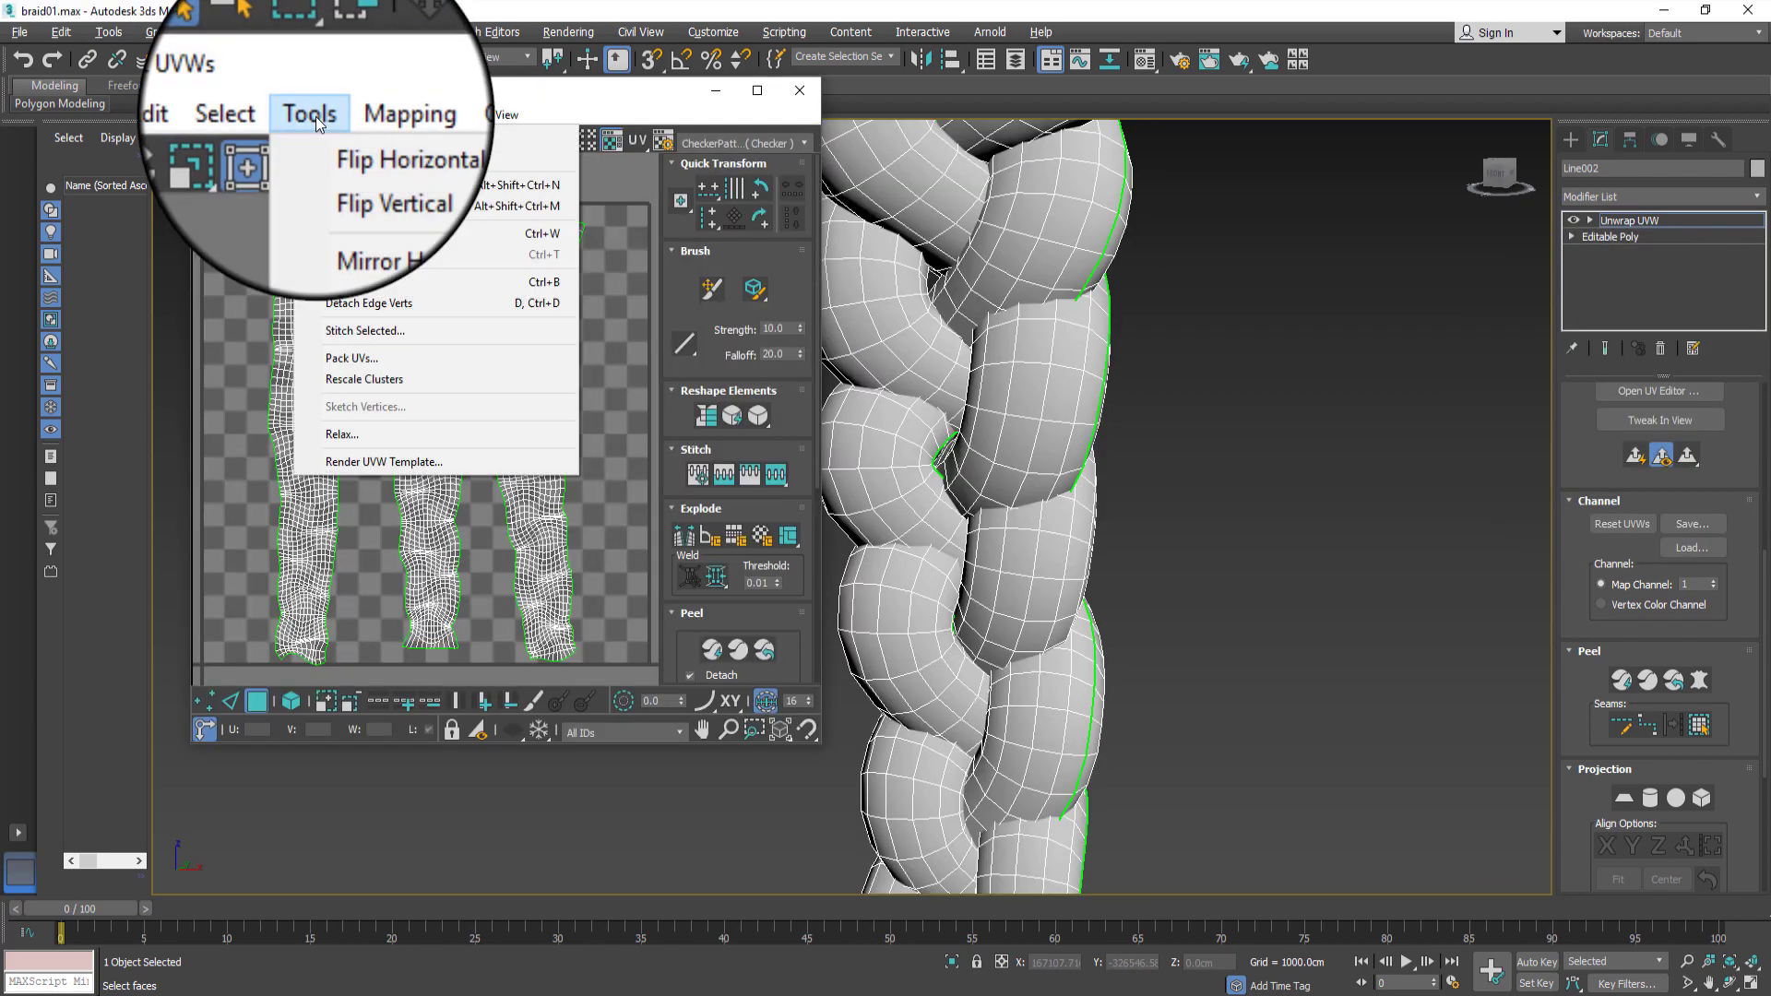
pyautogui.click(385, 463)
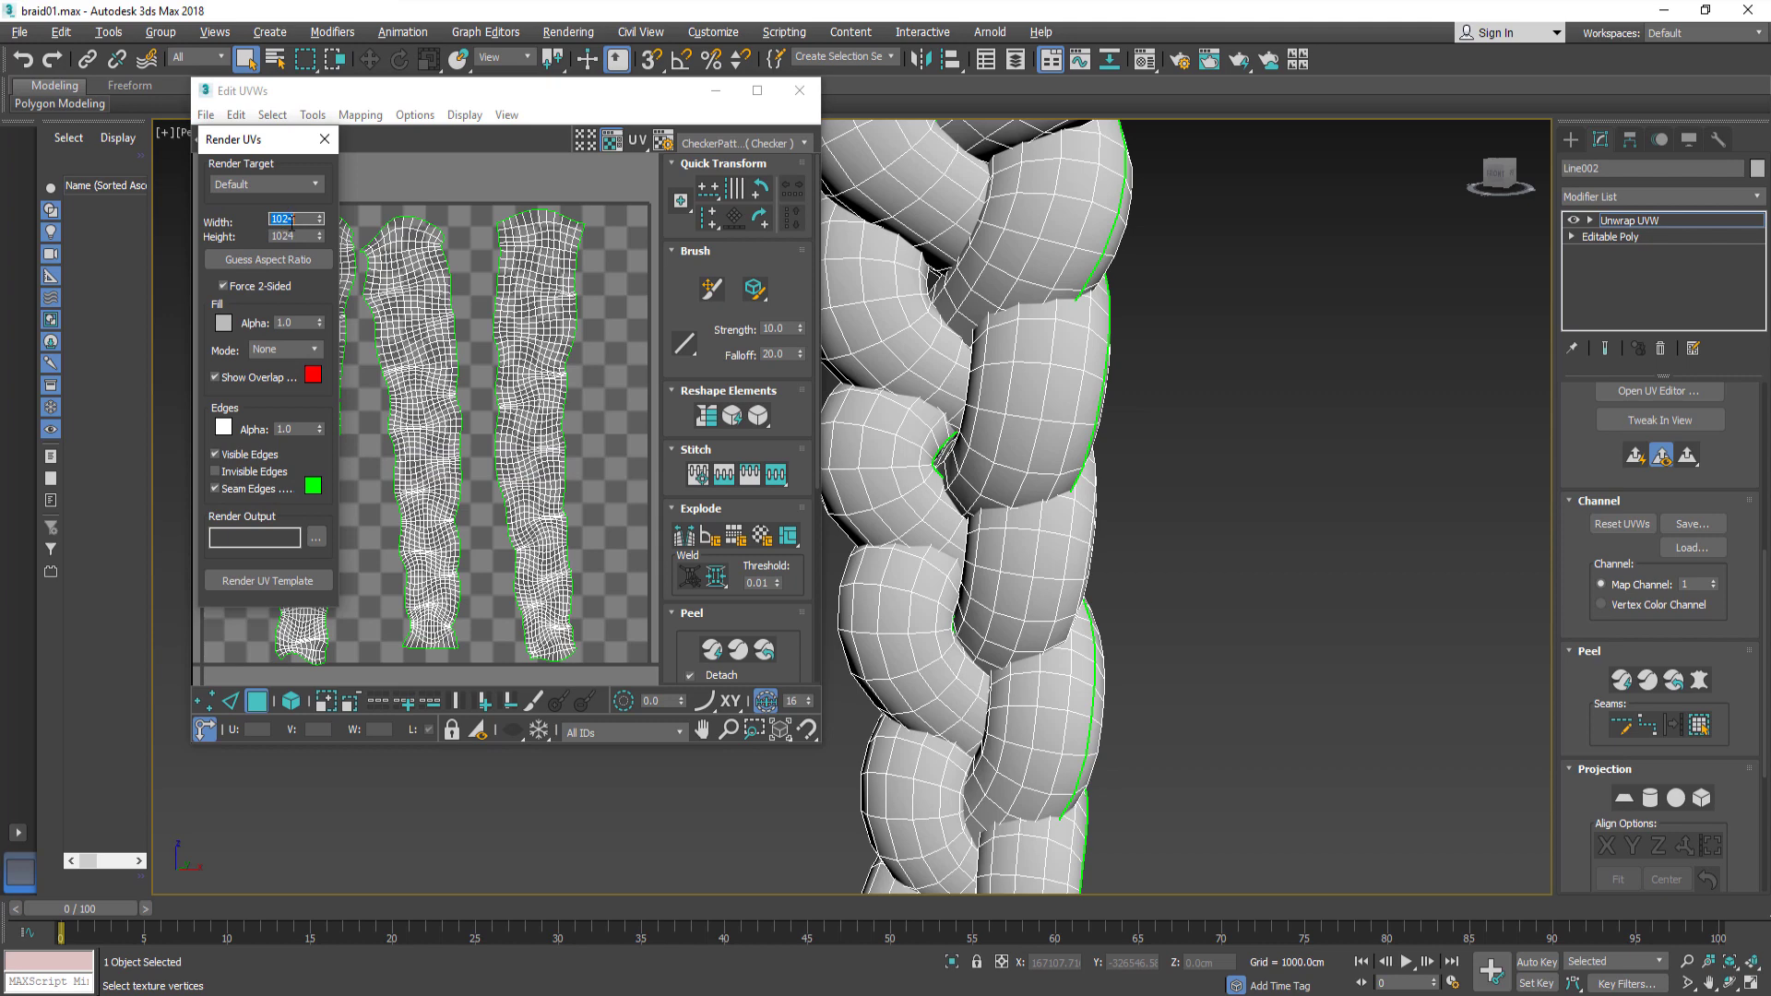
pyautogui.write('204')
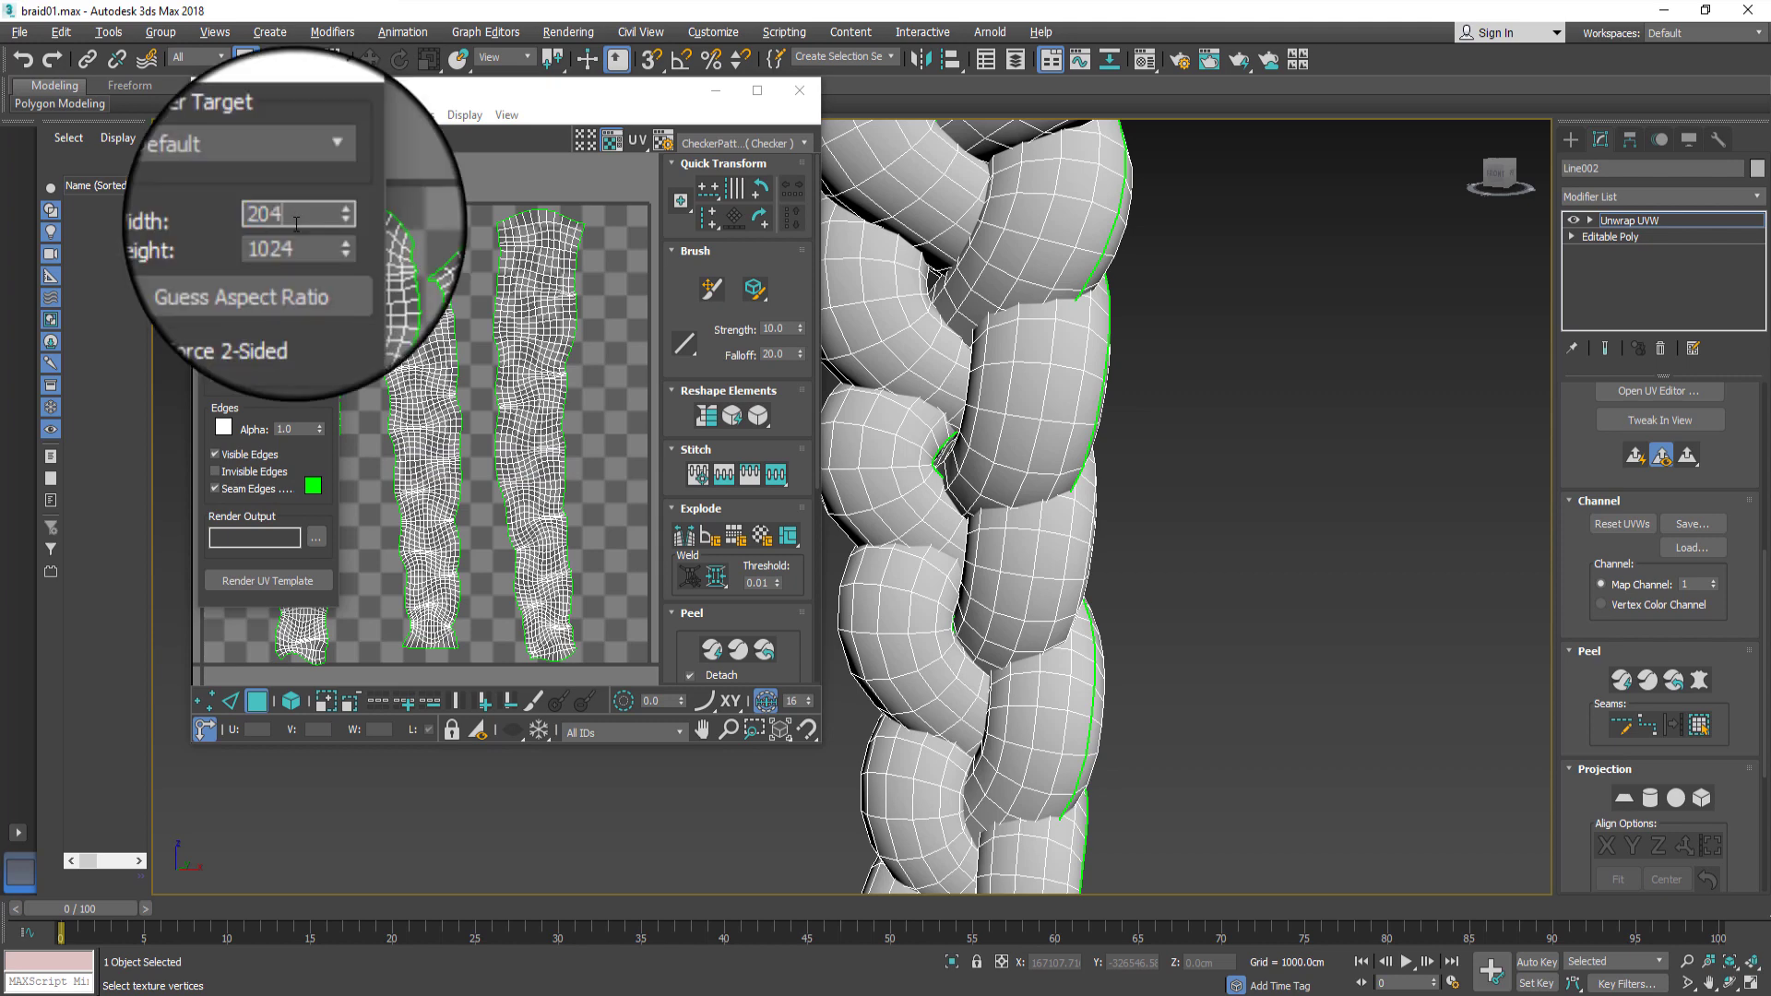
pyautogui.write('8')
pyautogui.press('Tab')
pyautogui.write('20')
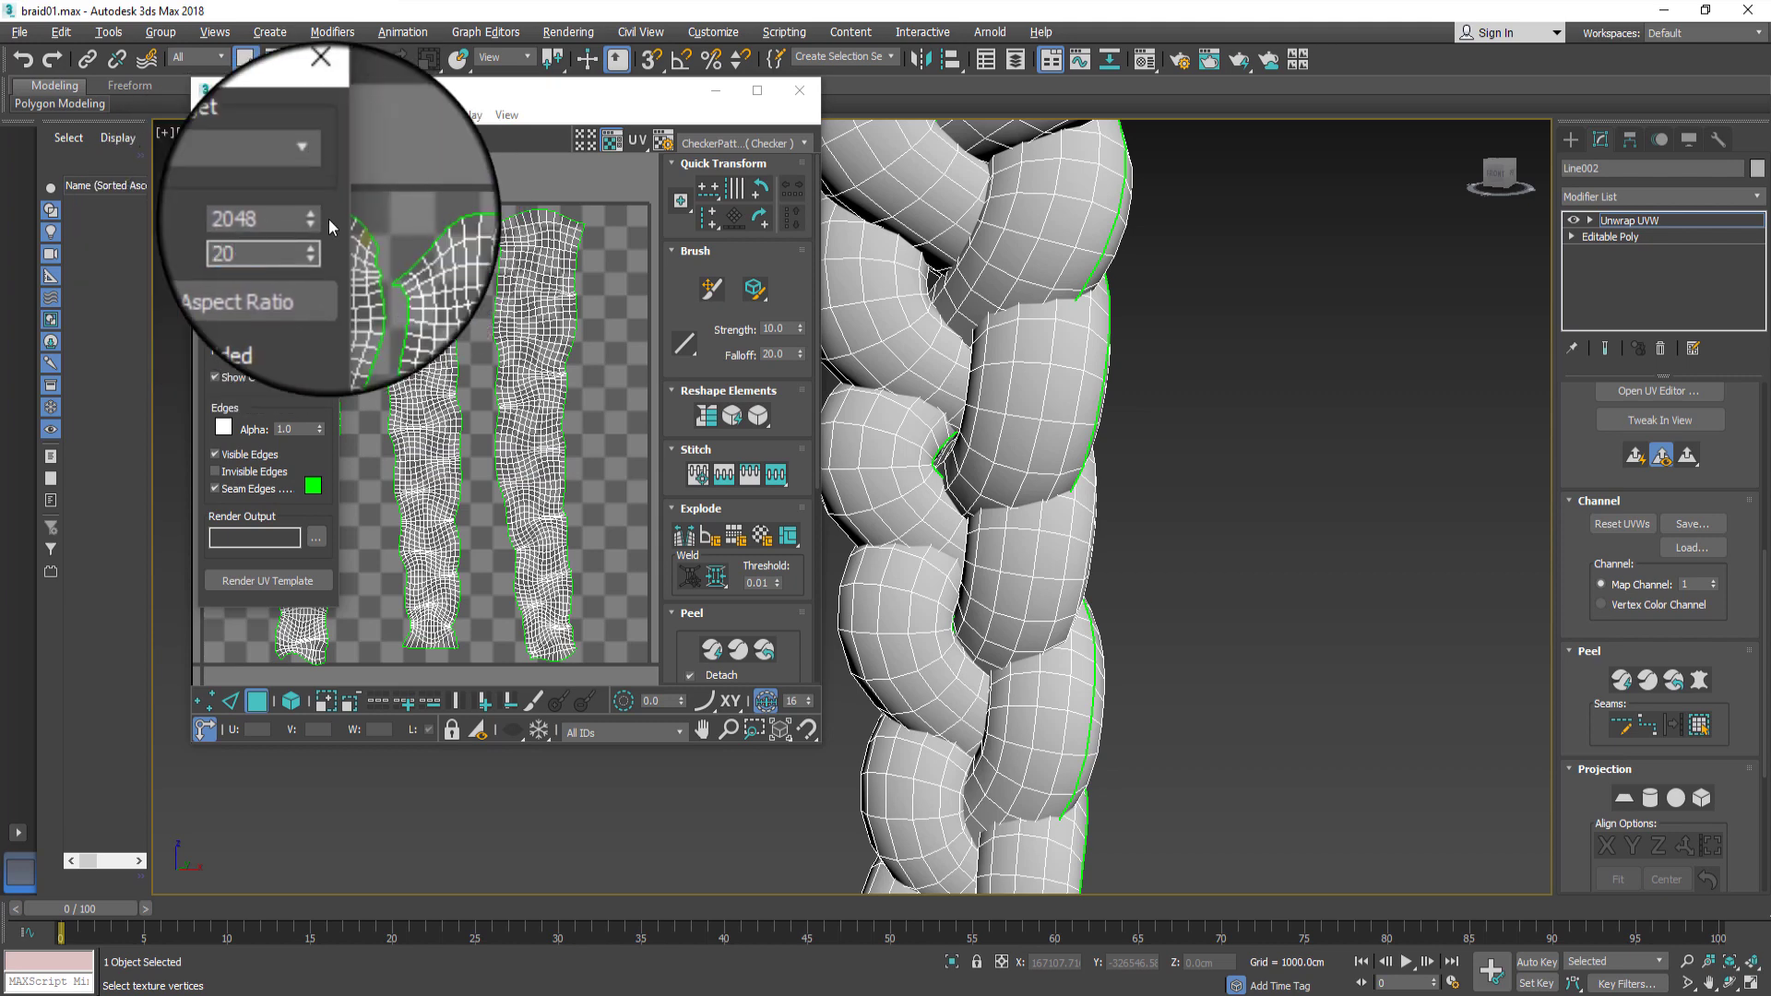
pyautogui.write('48')
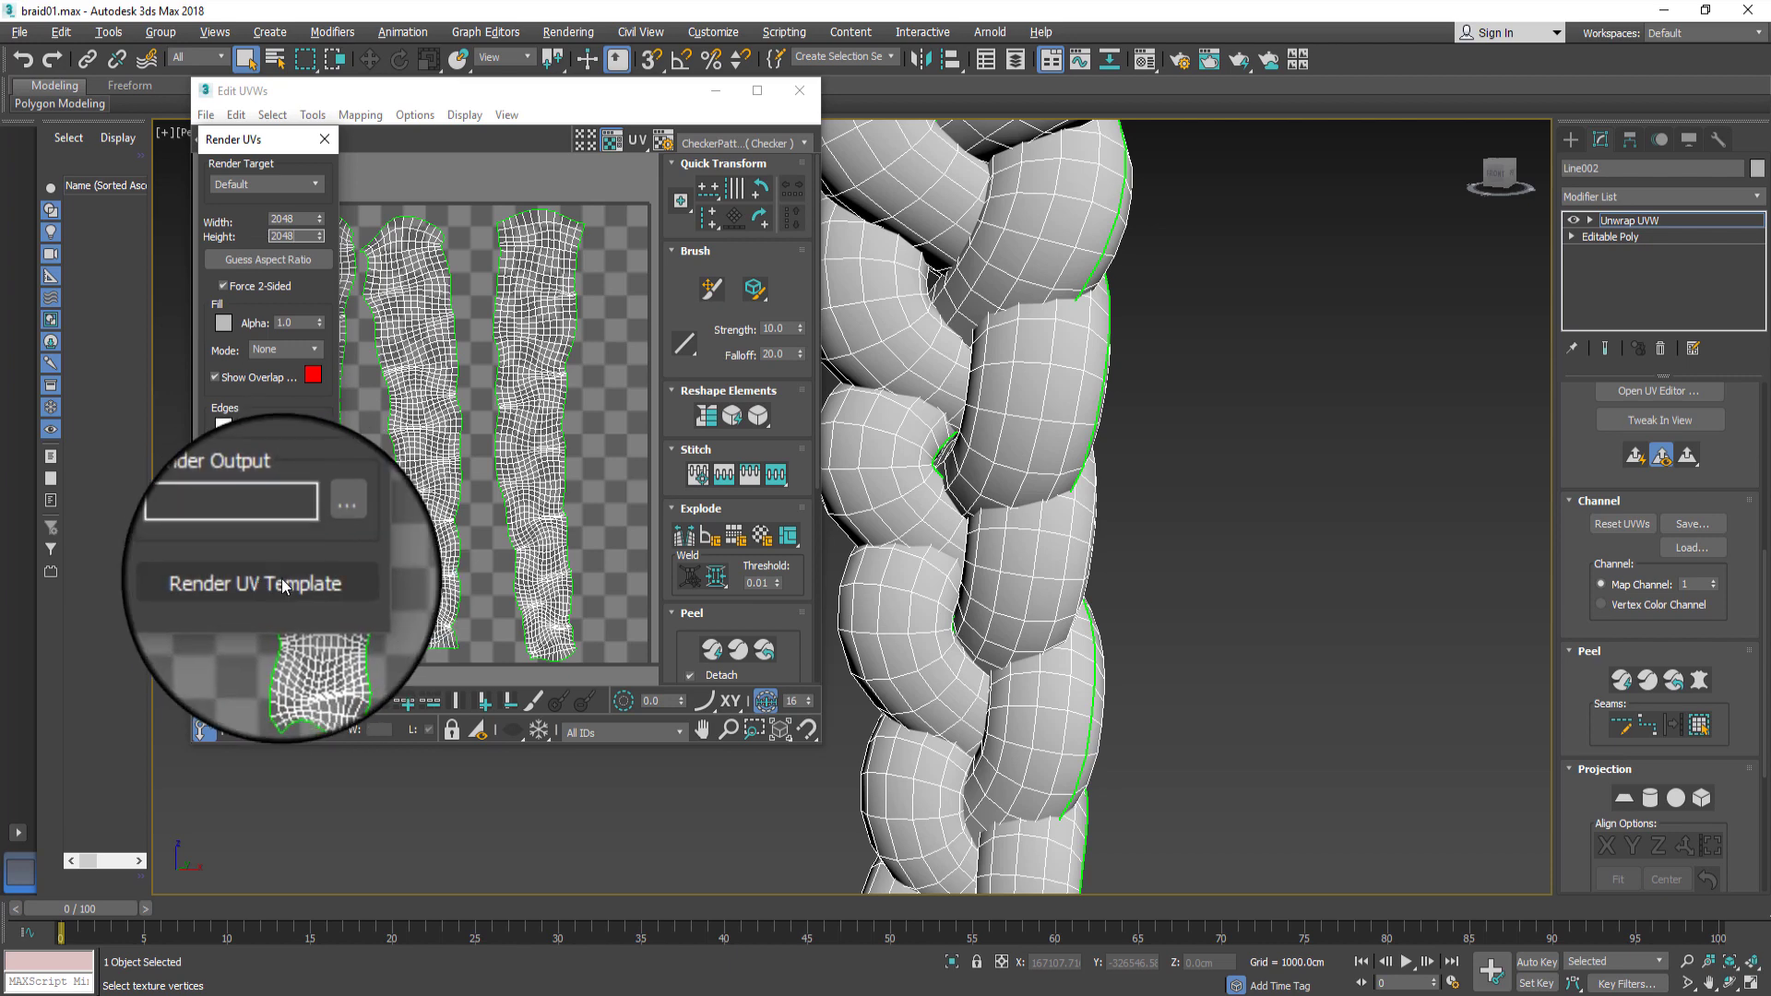
pyautogui.click(276, 581)
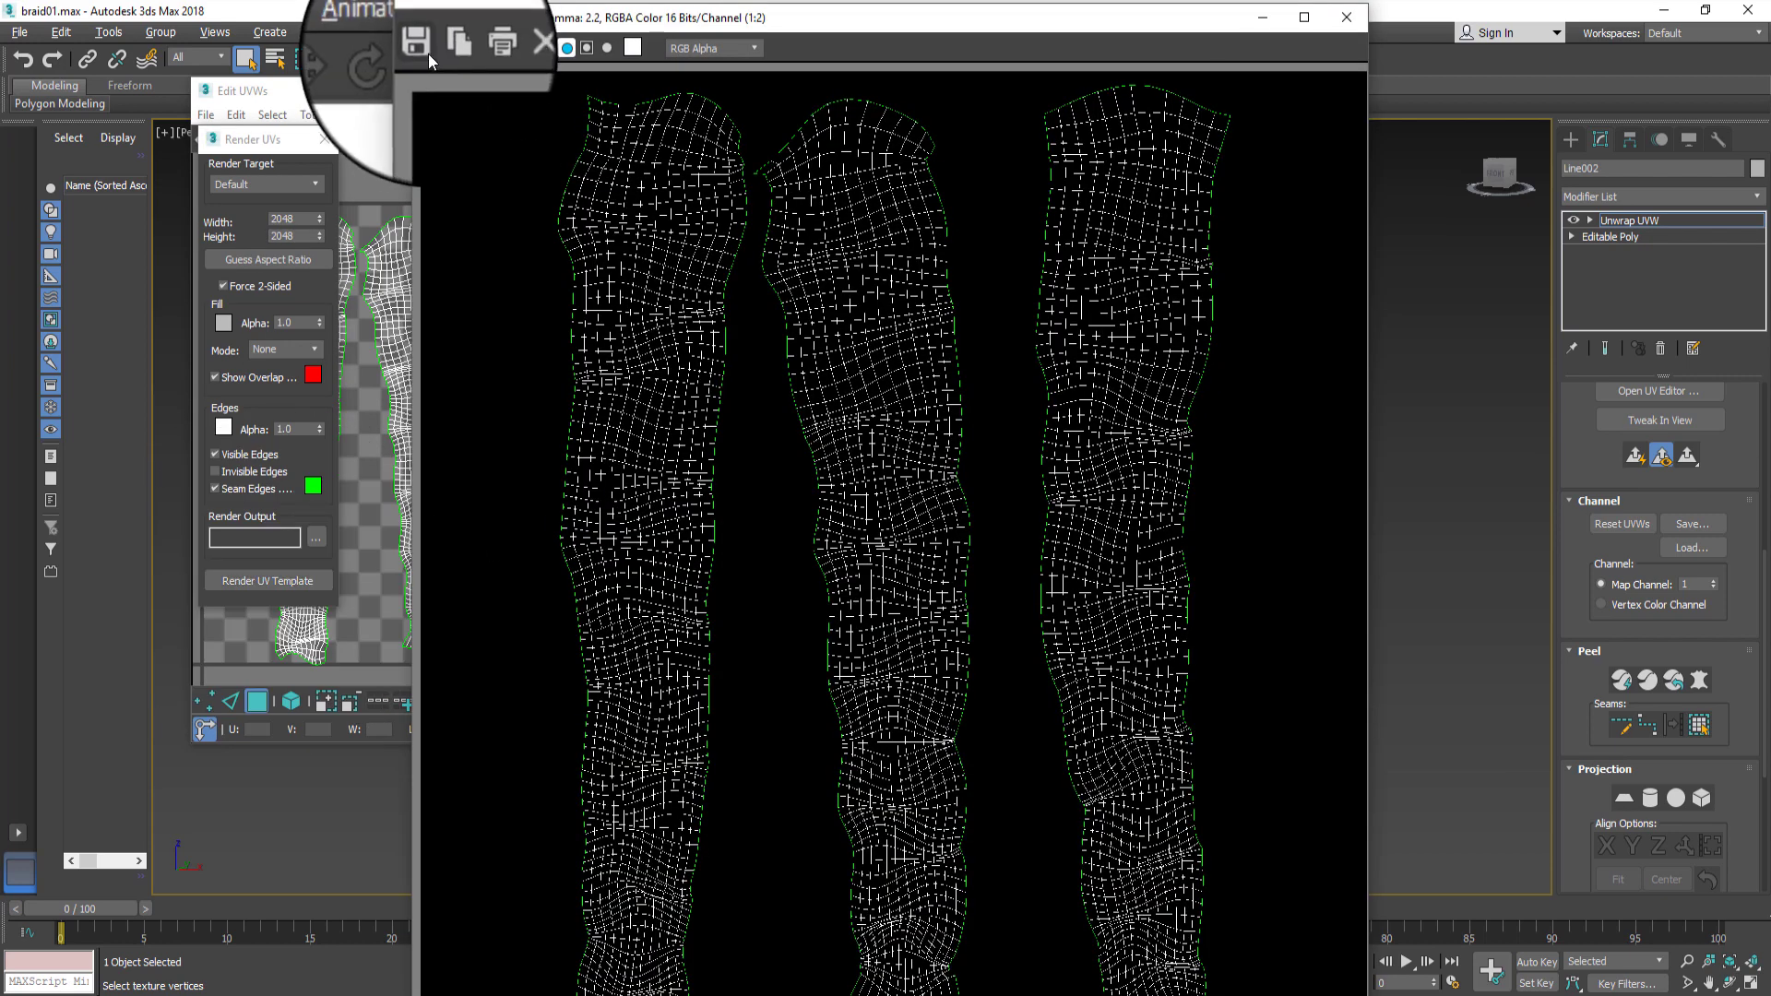
# Step: Save the template as hiars.jpg, then close the Render Map and Edit UVWs windows
pyautogui.click(424, 48)
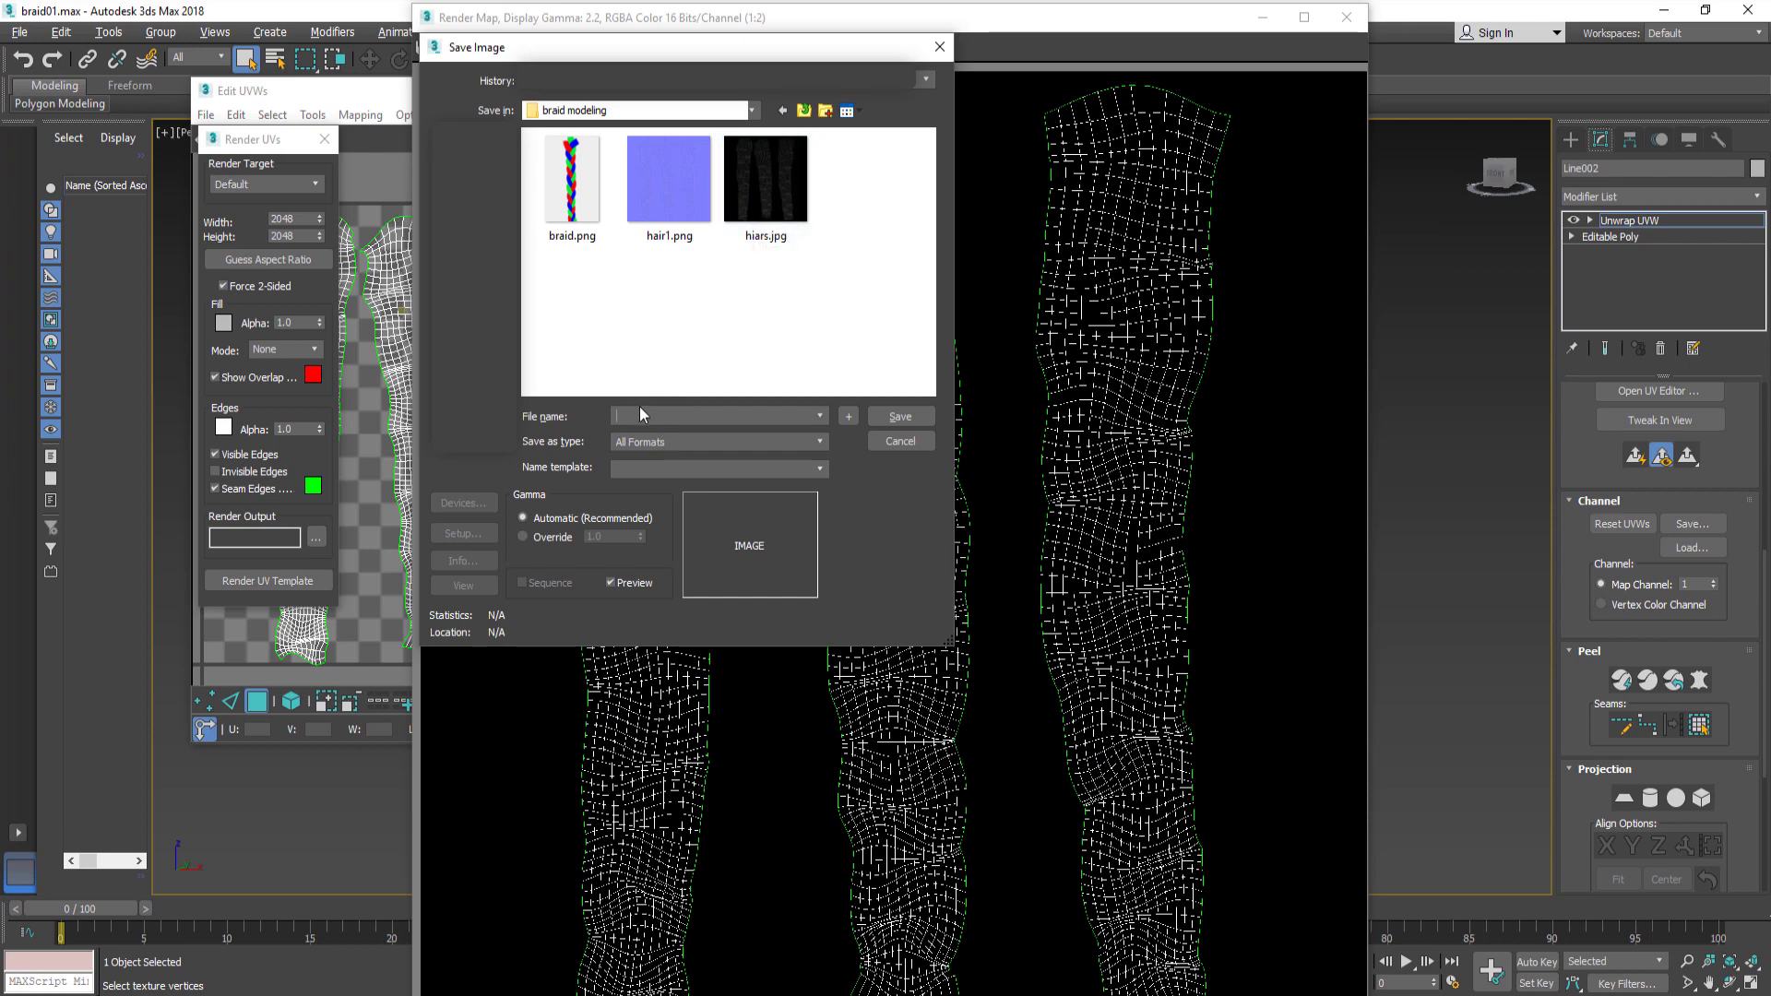
pyautogui.click(766, 238)
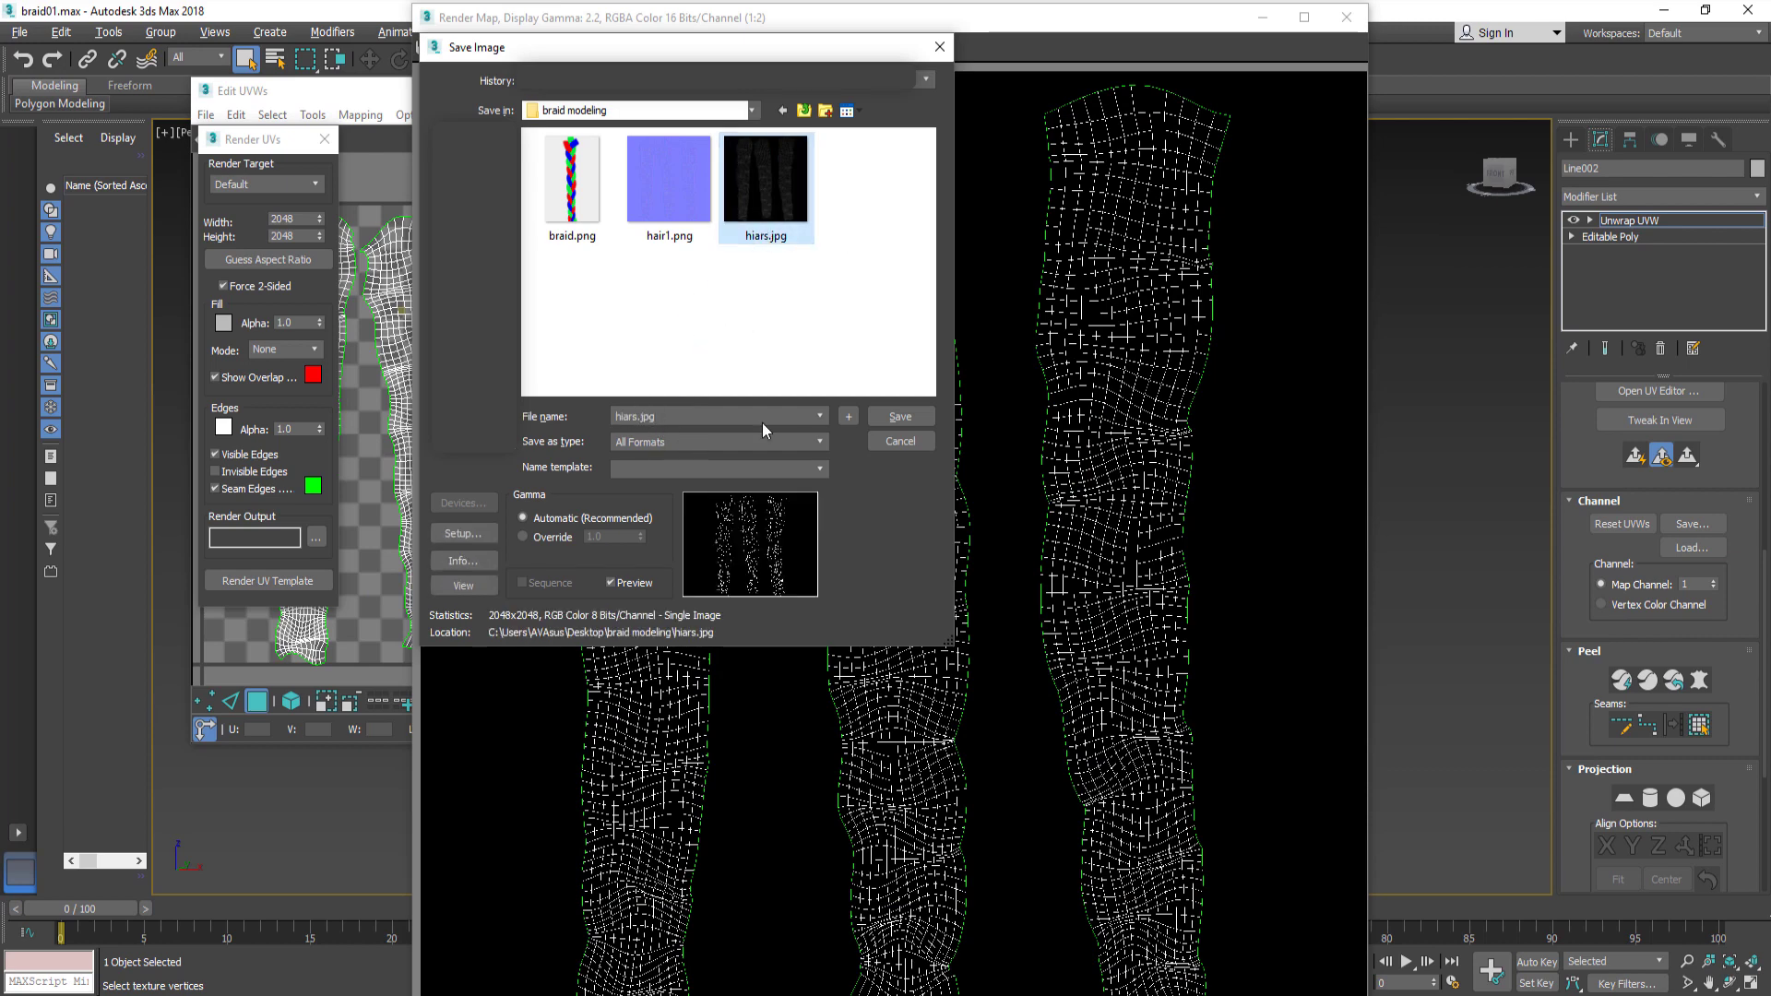
pyautogui.click(906, 417)
pyautogui.click(646, 455)
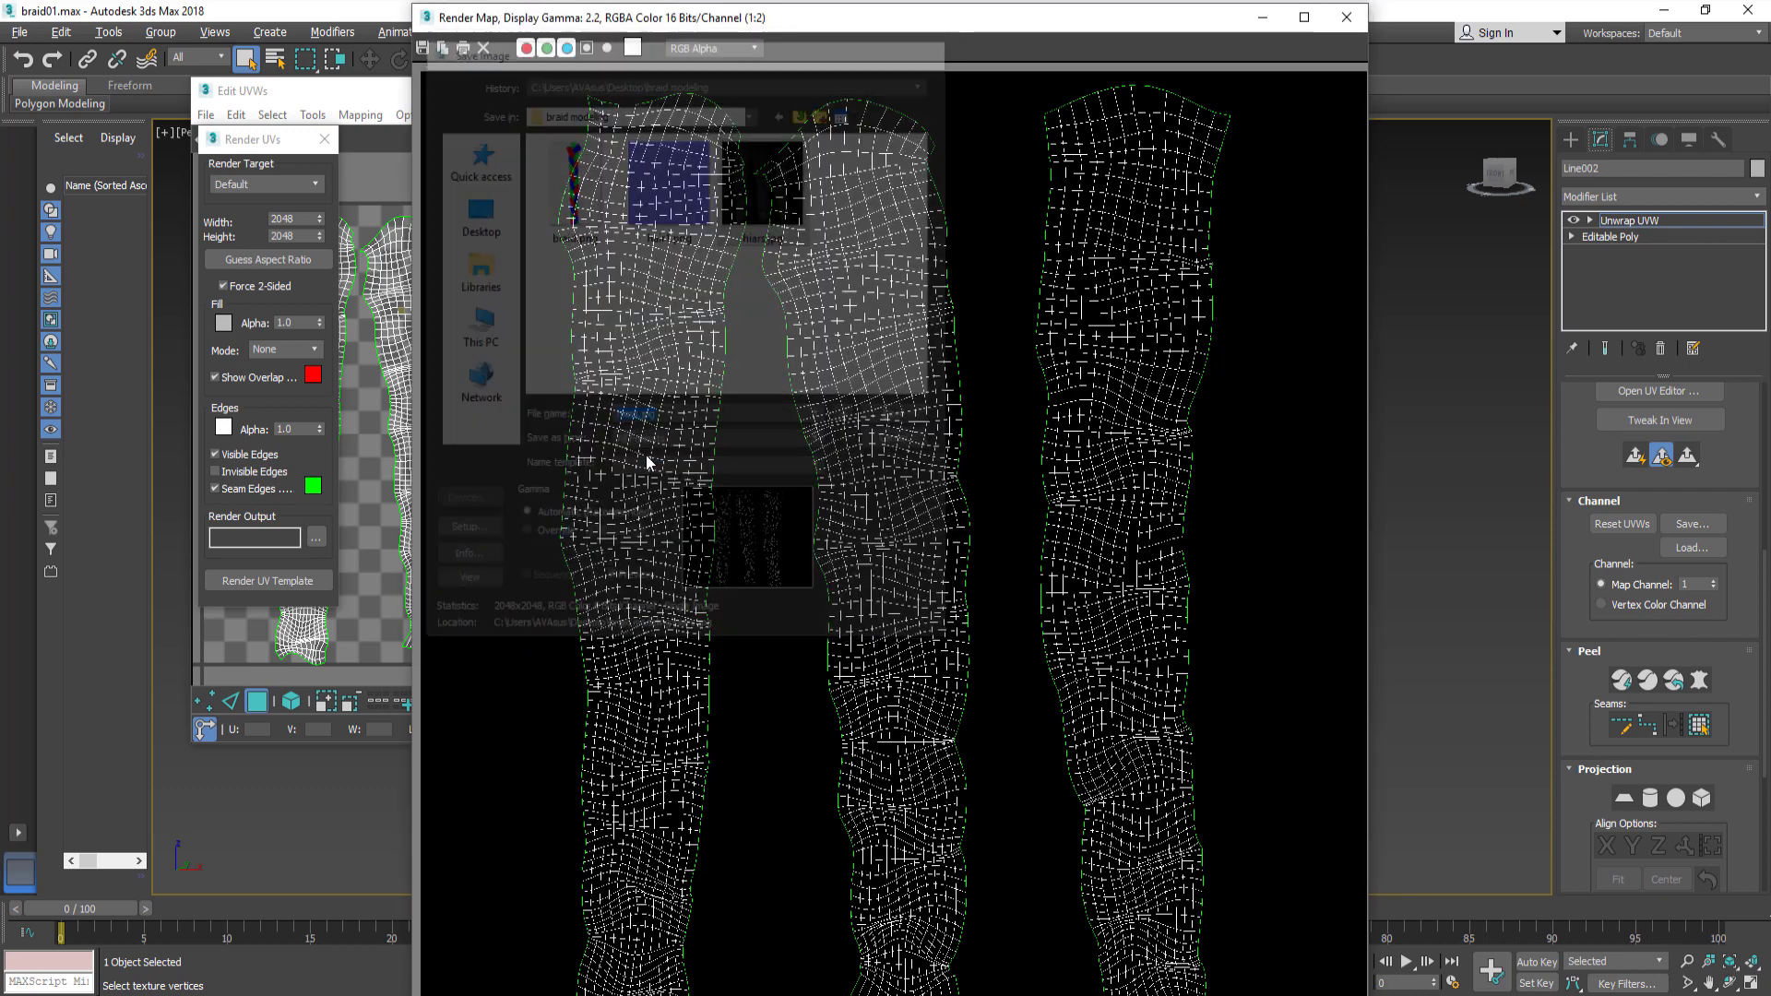
pyautogui.click(1347, 17)
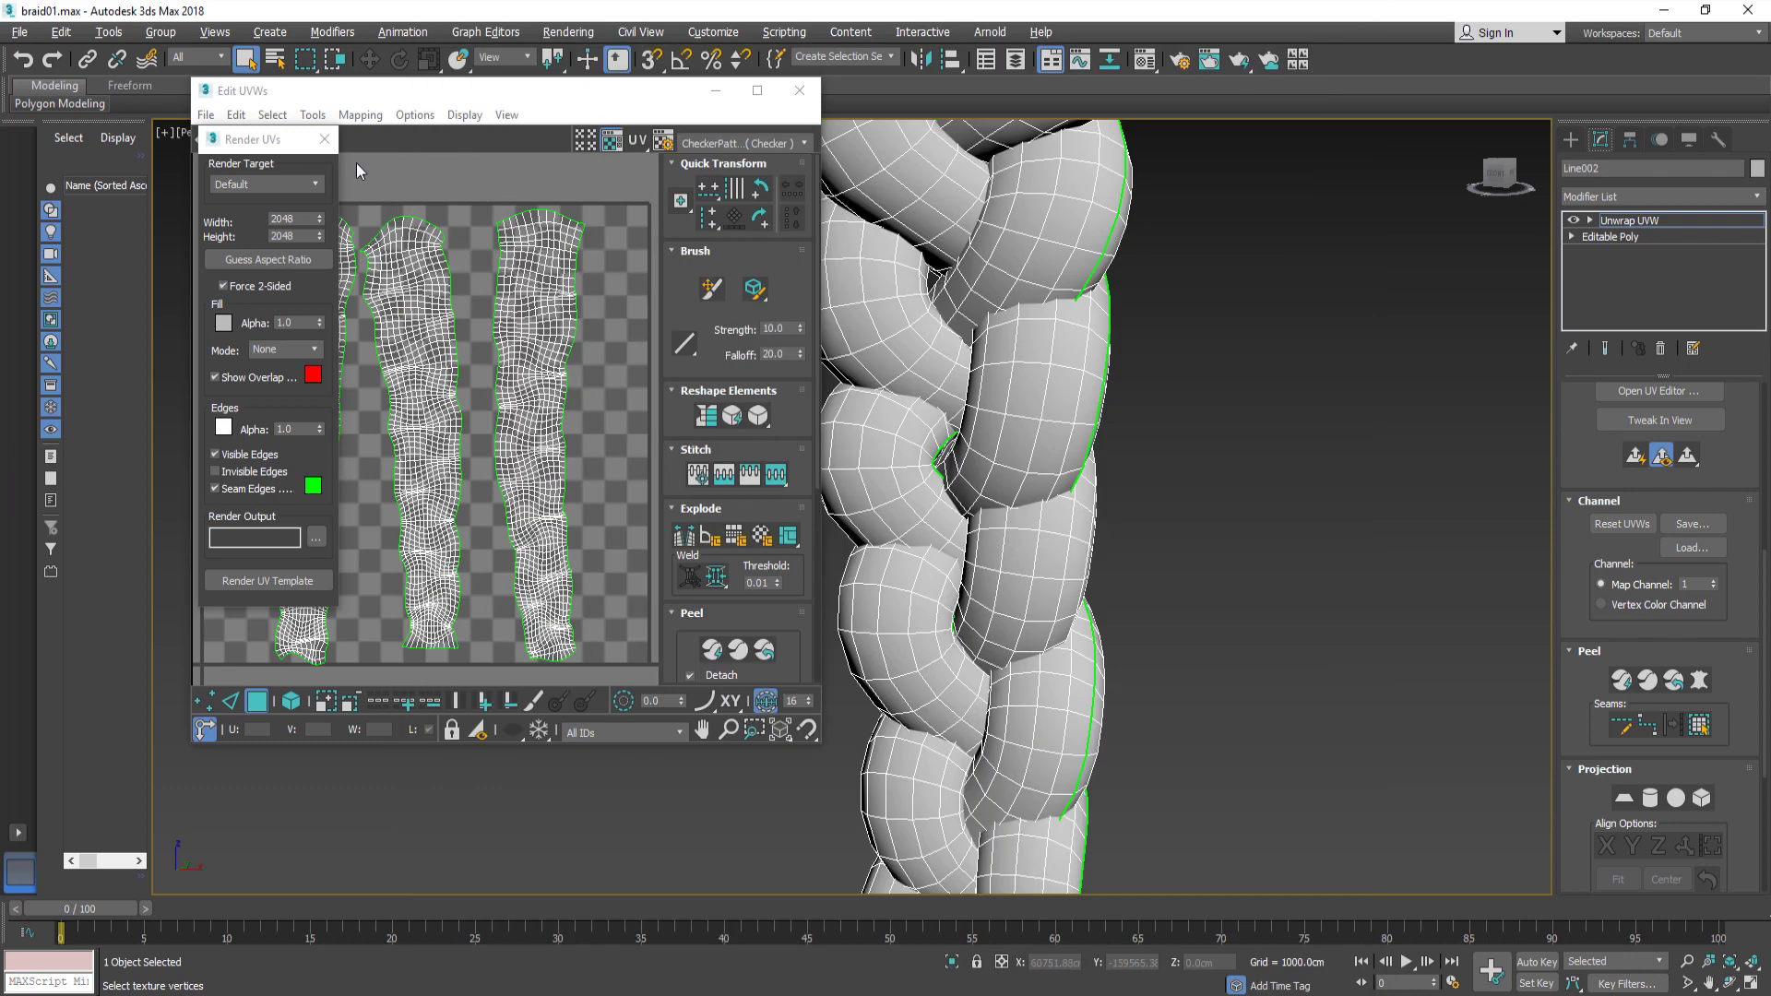
pyautogui.click(795, 90)
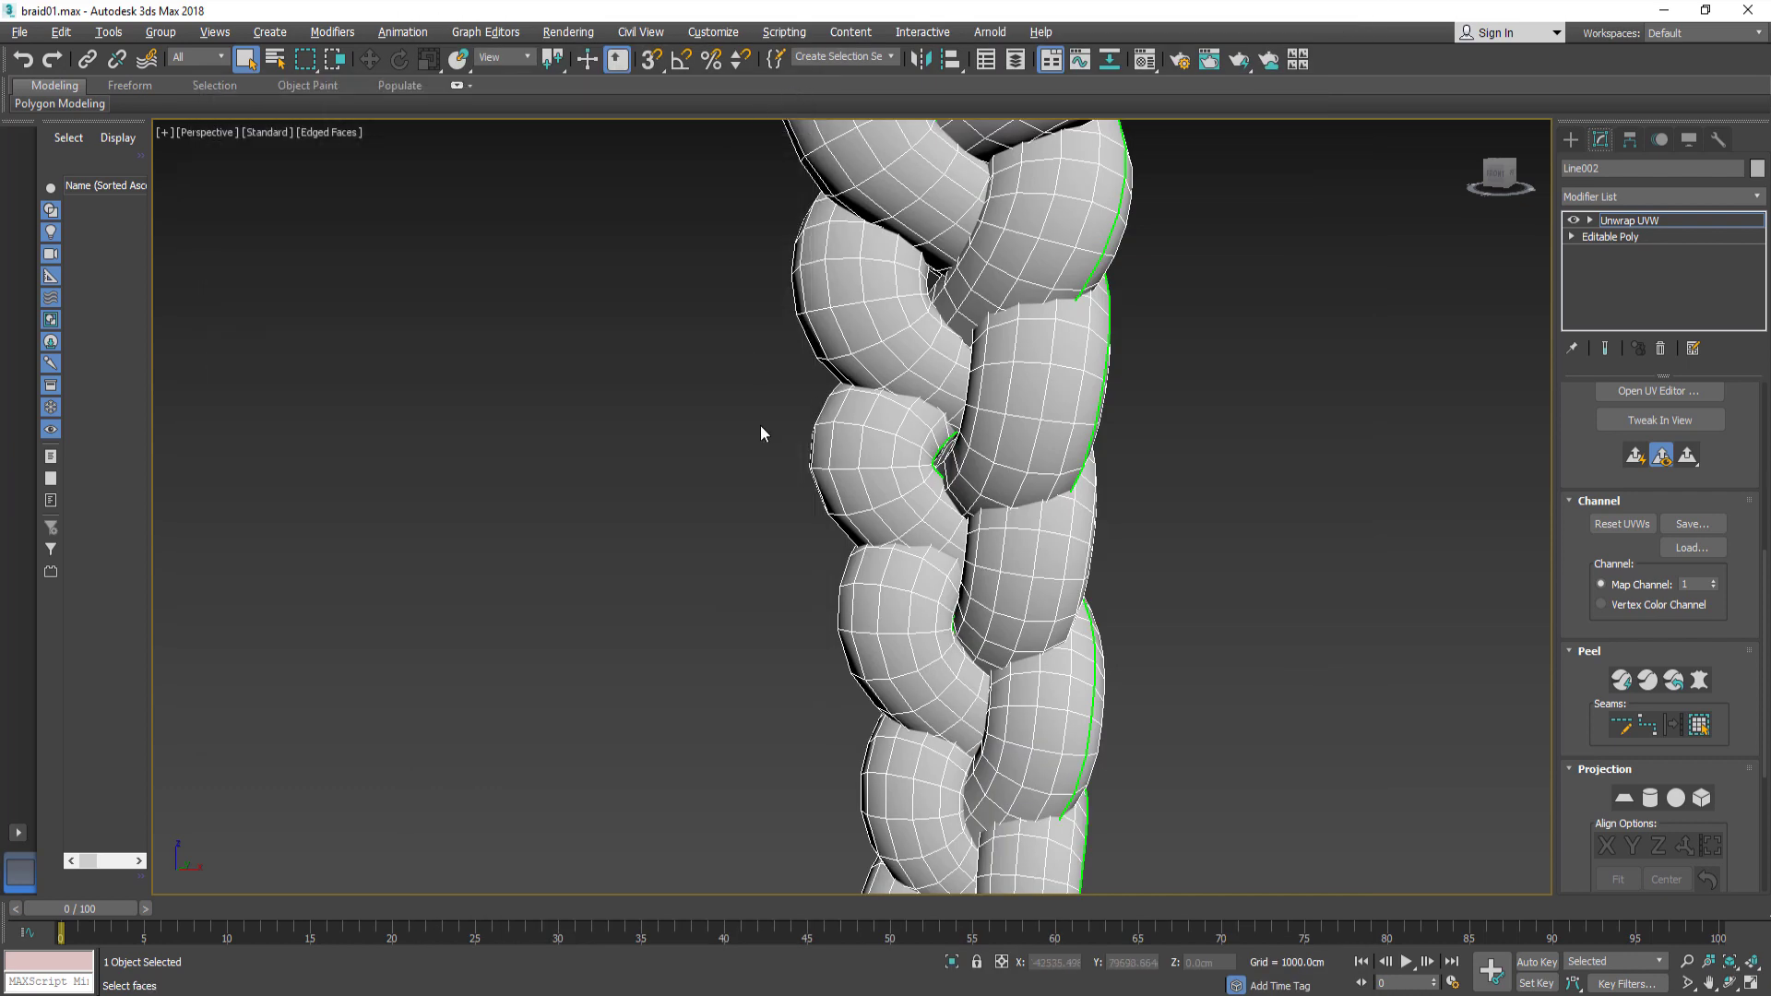
# Step: Exit the Unwrap UVW sub-object level and deselect the braid
pyautogui.keyDown('alt'); pyautogui.moveTo(760, 433); pyautogui.dragTo(659, 385, button='middle'); pyautogui.keyUp('alt')
pyautogui.press('3')
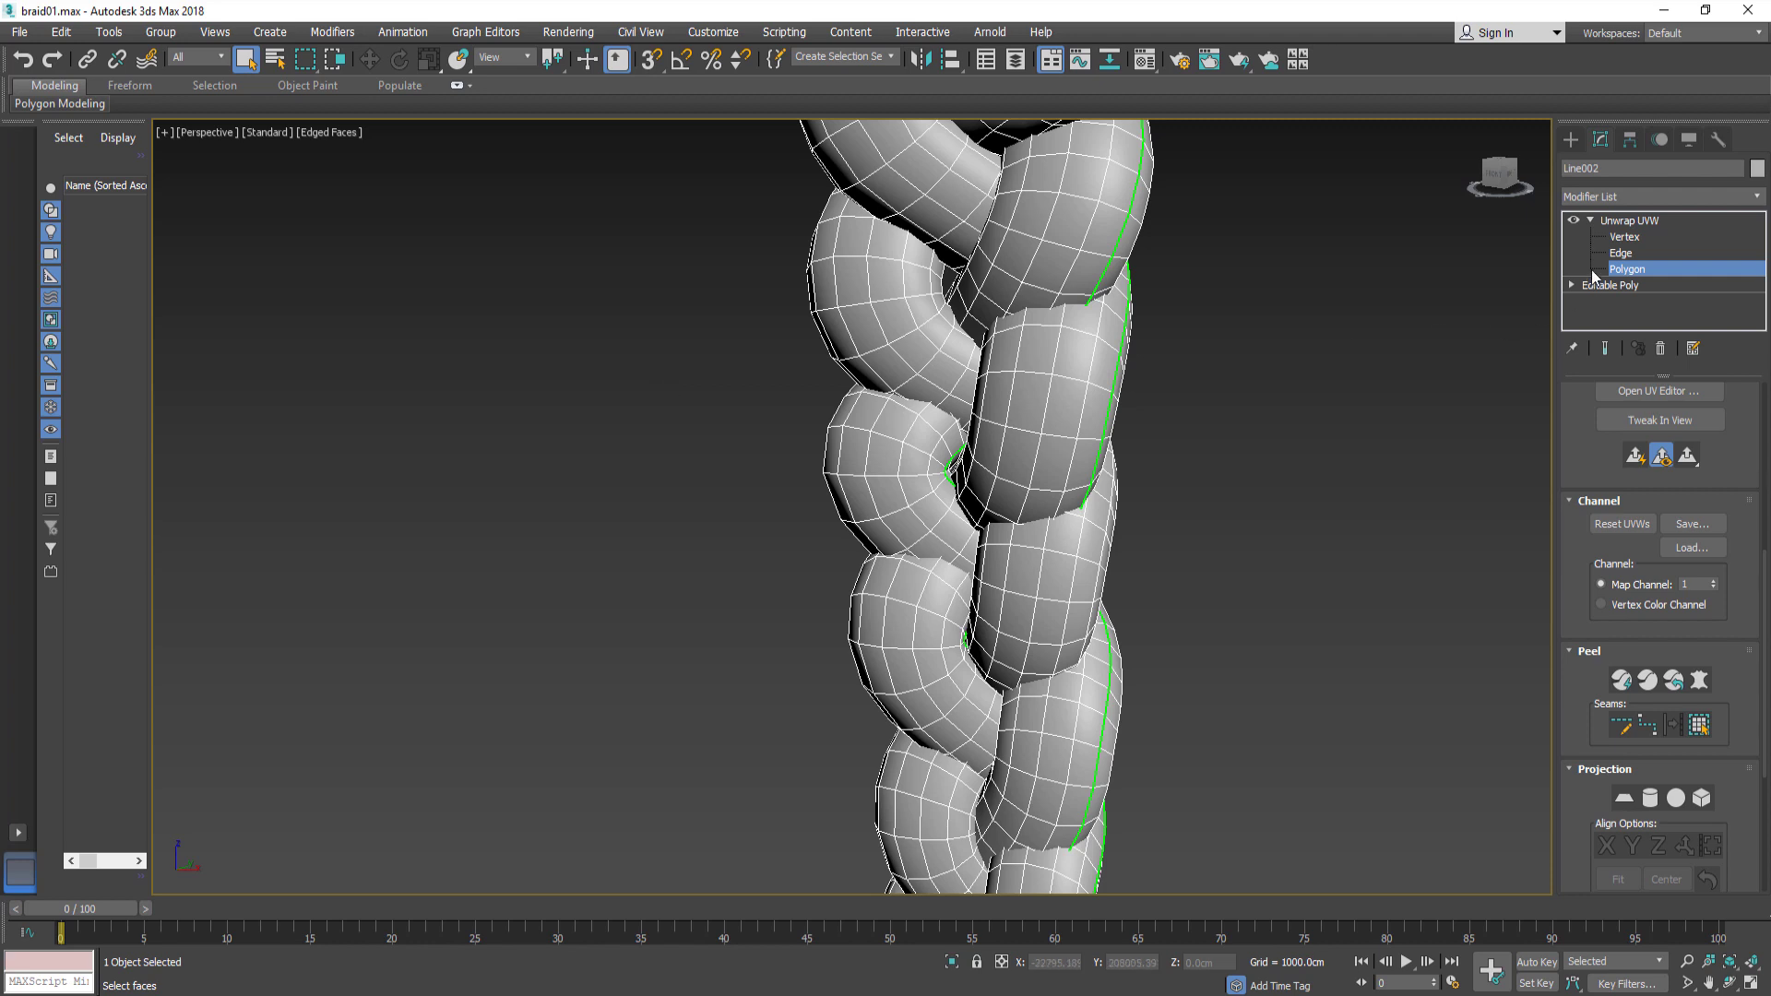
pyautogui.click(1614, 221)
pyautogui.click(1331, 384)
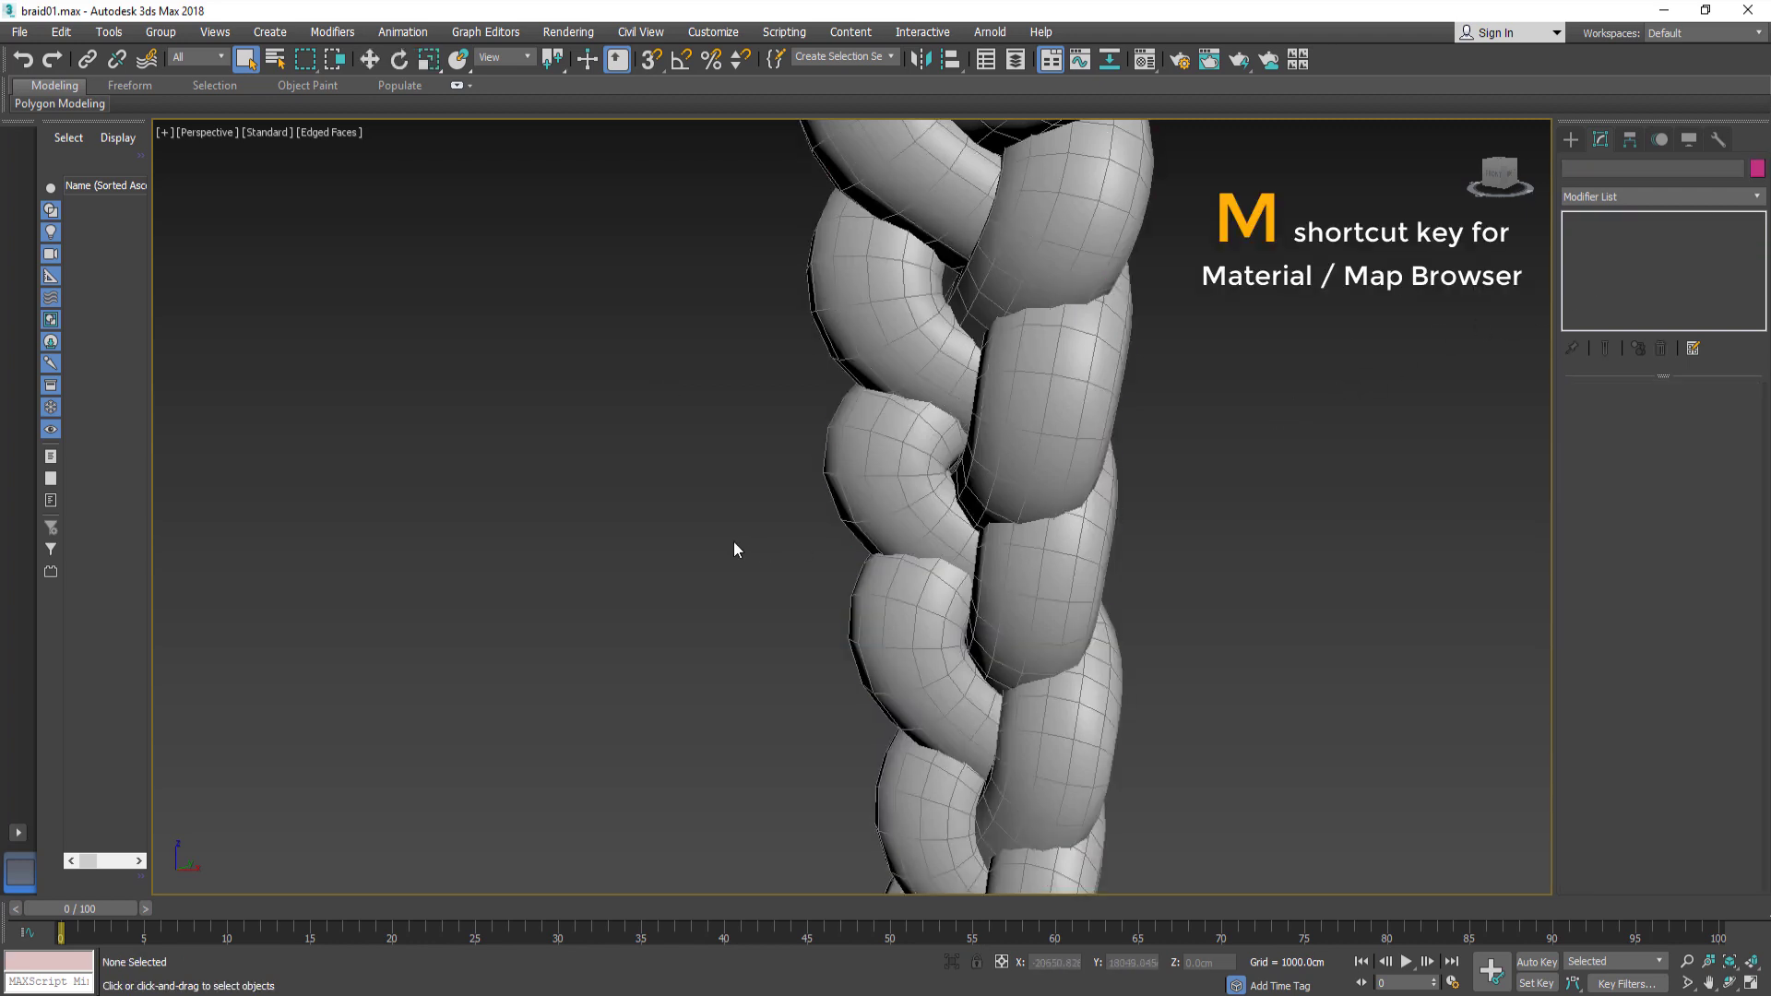
# Step: Create a material with a hair.jpg bitmap in its Diffuse map slot
pyautogui.press('m')
pyautogui.click(247, 356)
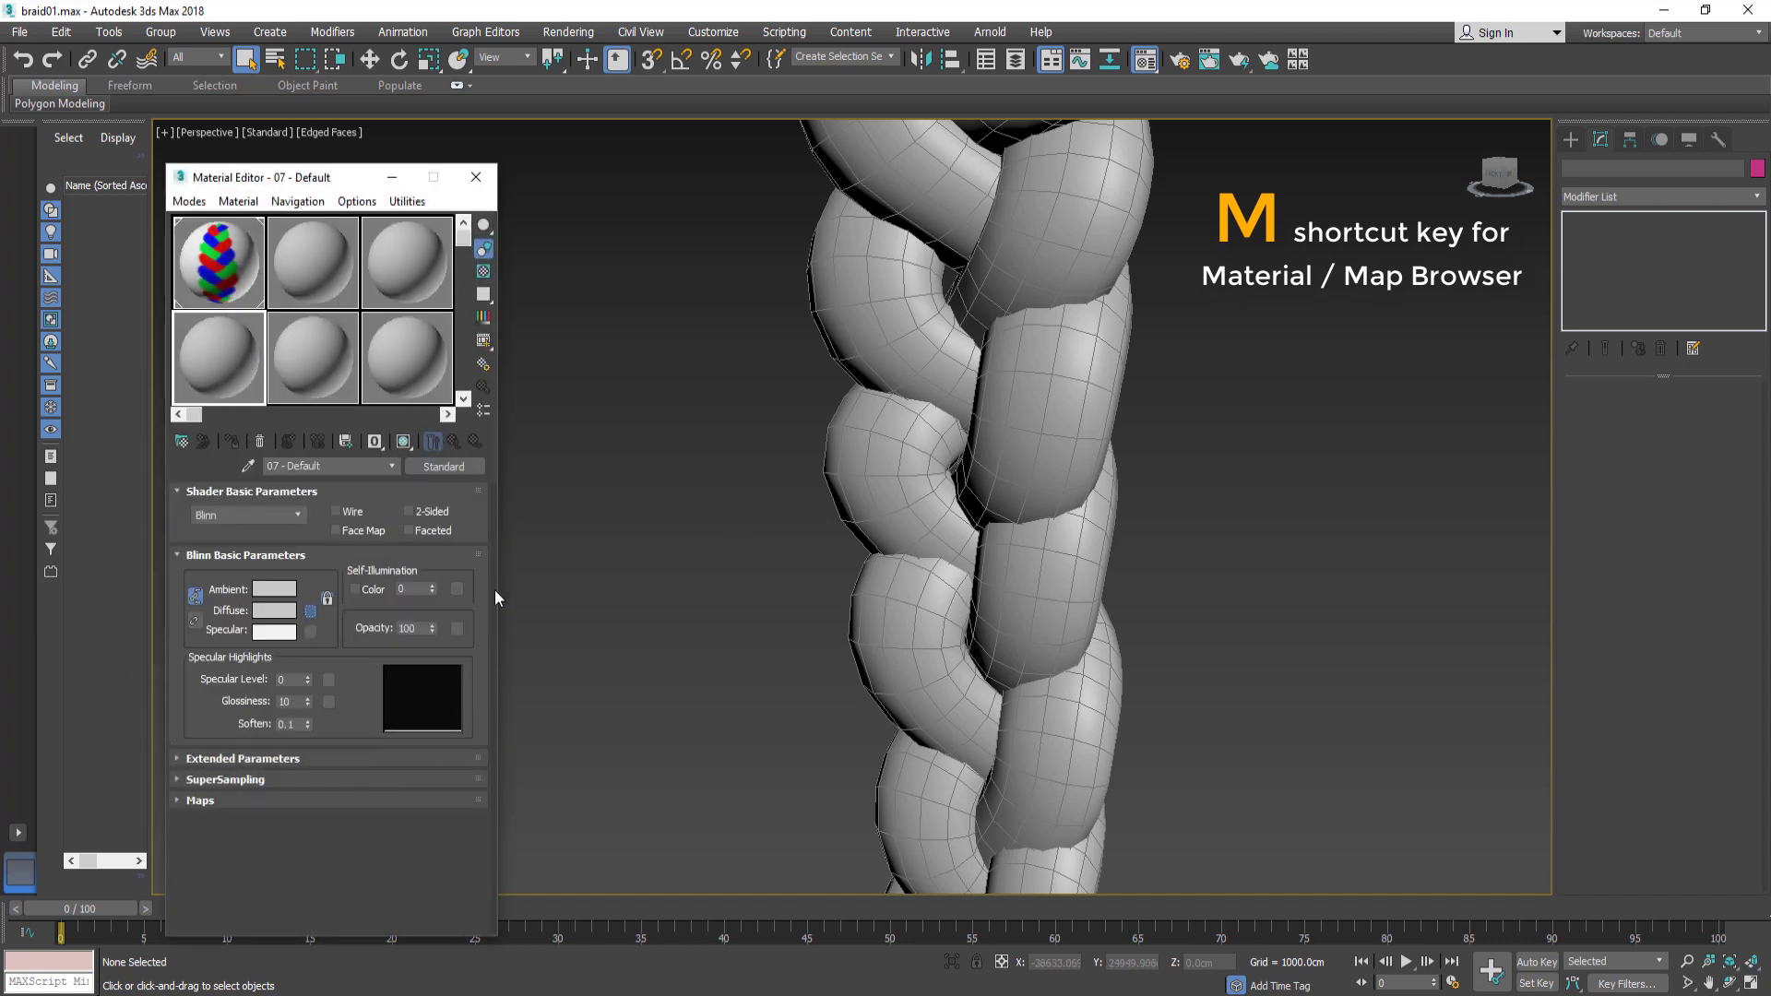
pyautogui.click(309, 611)
pyautogui.doubleClick(729, 291)
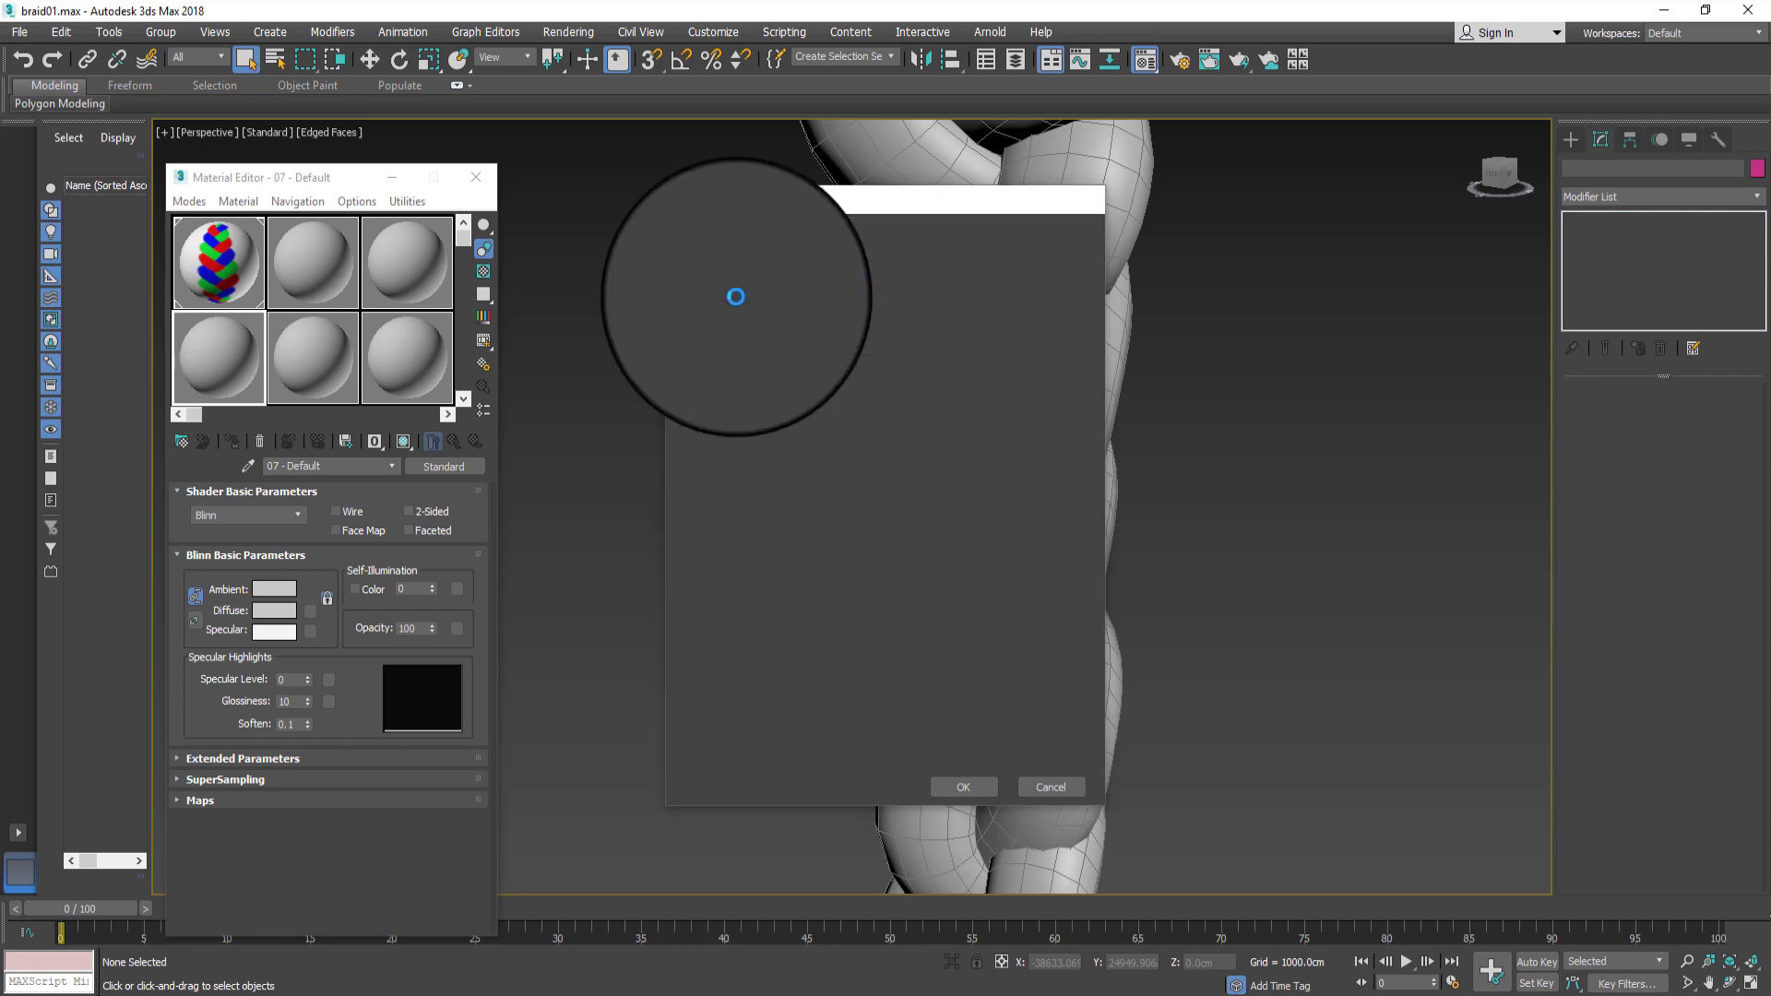
pyautogui.click(354, 181)
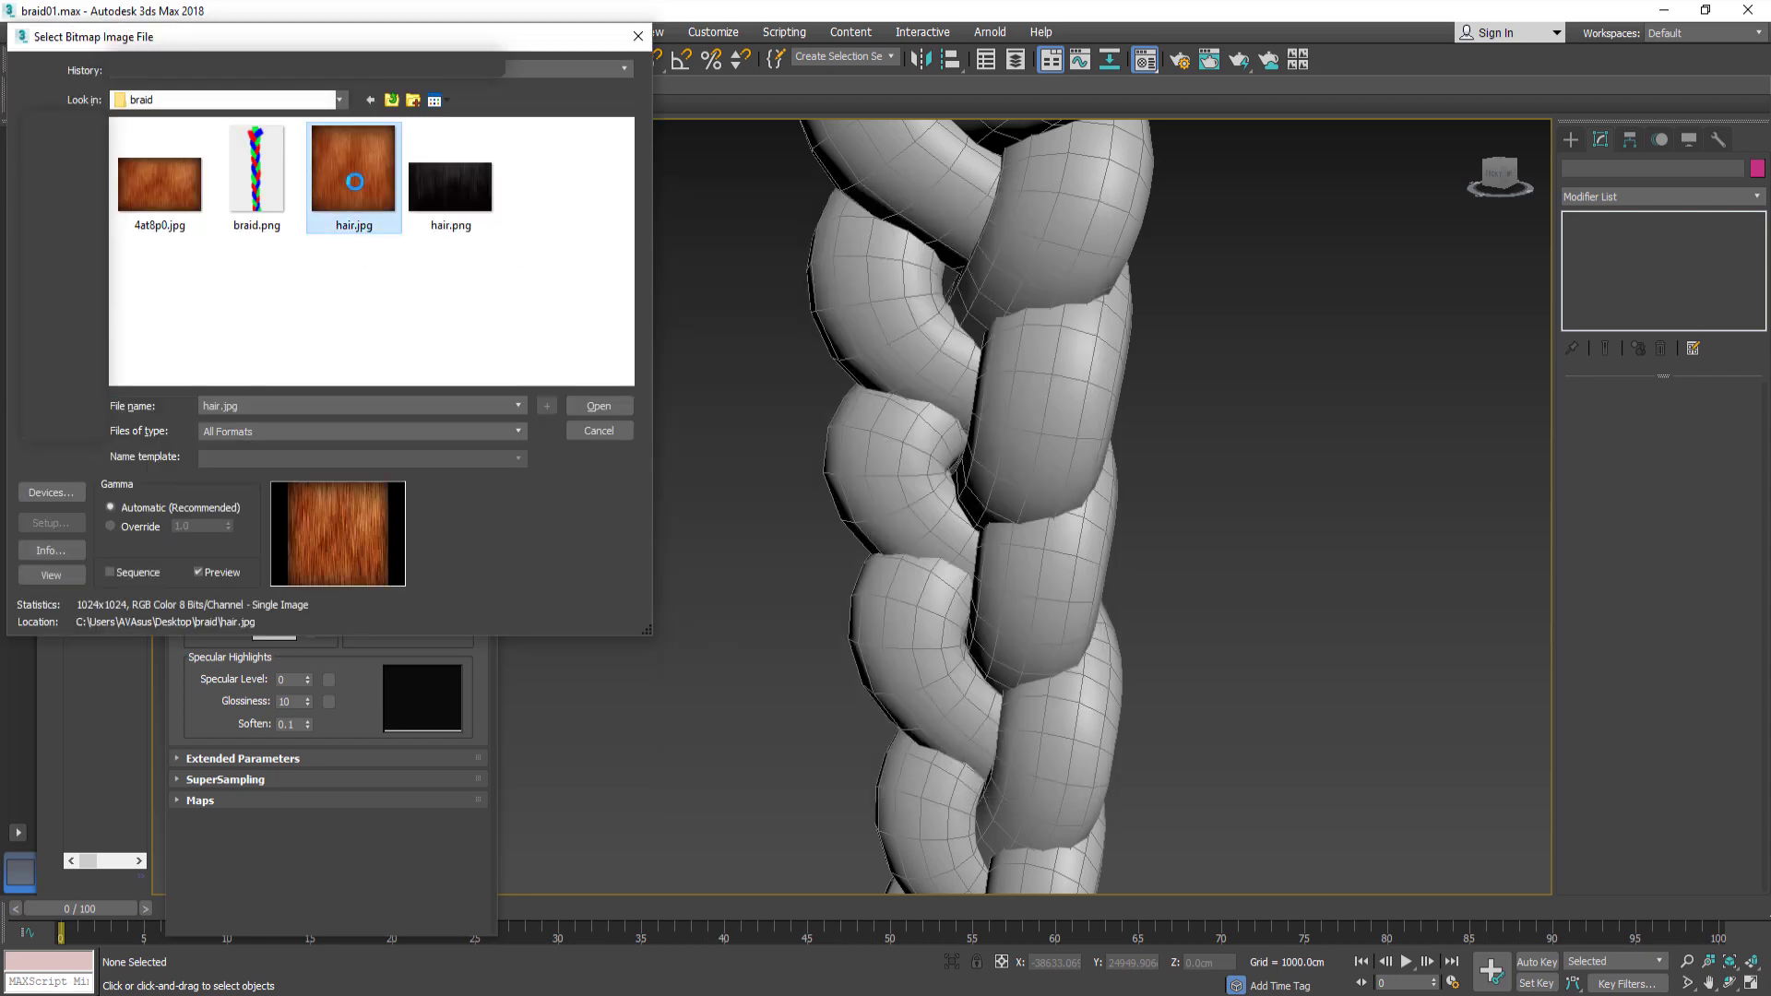
pyautogui.click(602, 410)
# Step: Assign the hair material to the braid and show its texture in the viewport
pyautogui.click(892, 346)
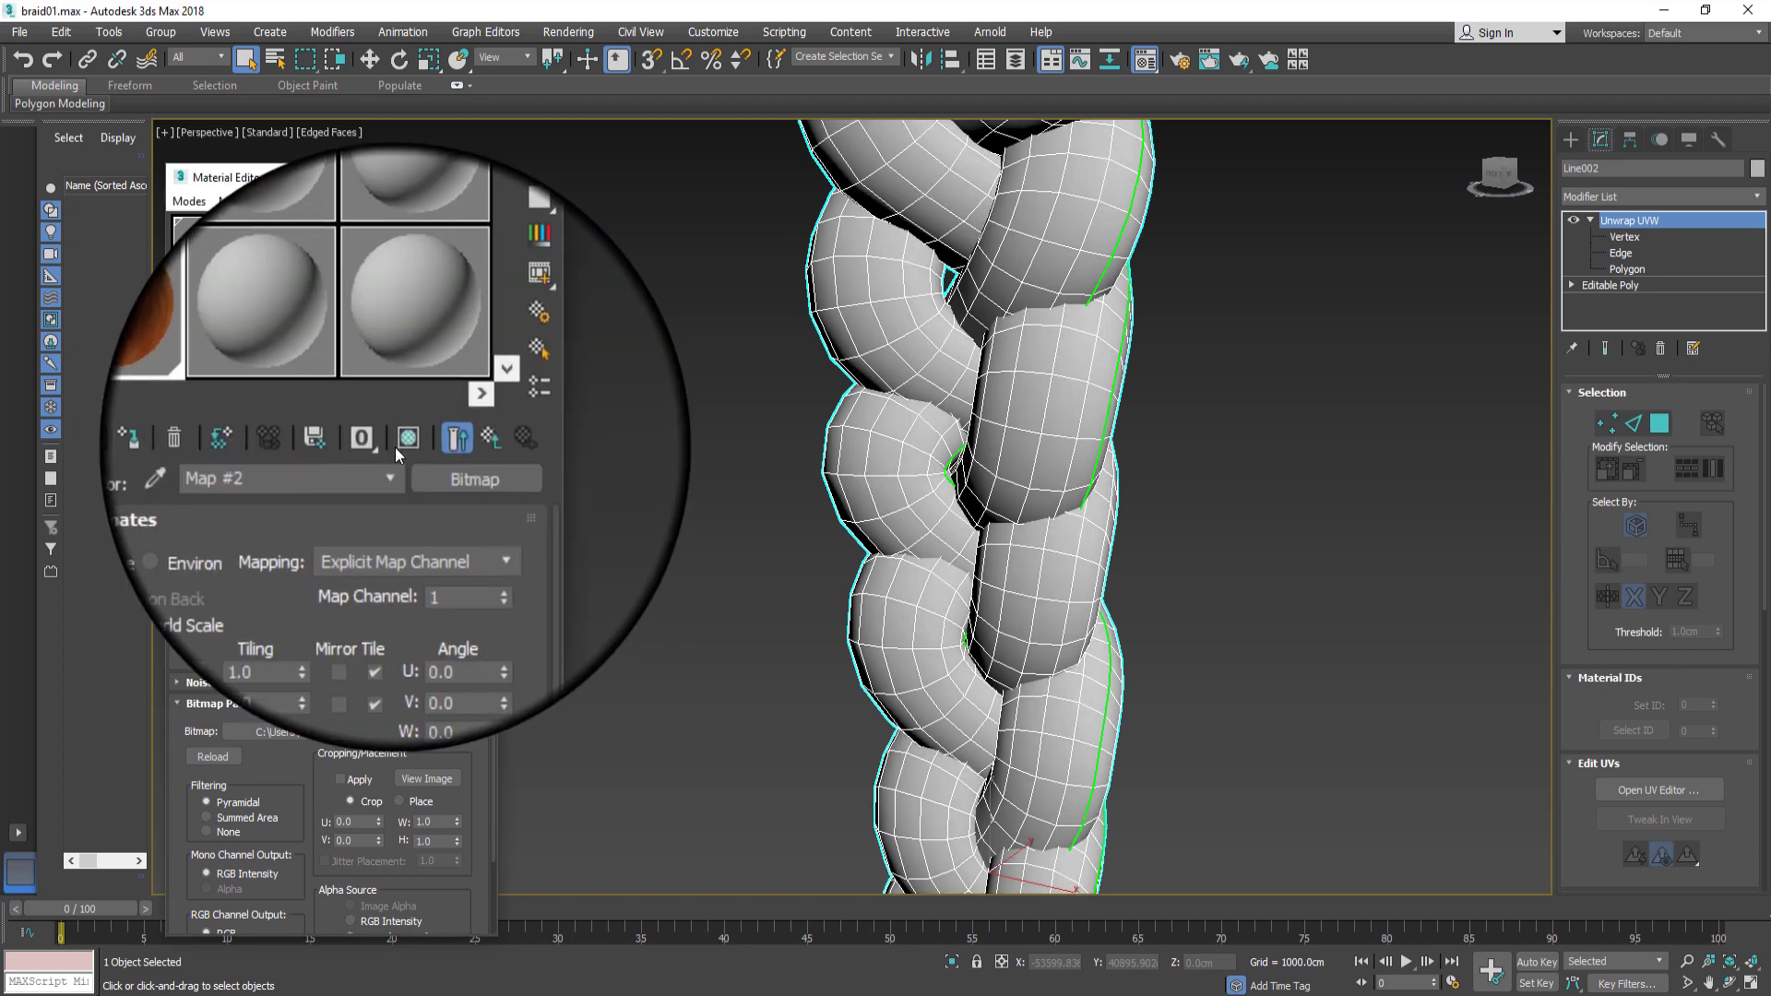
pyautogui.click(403, 441)
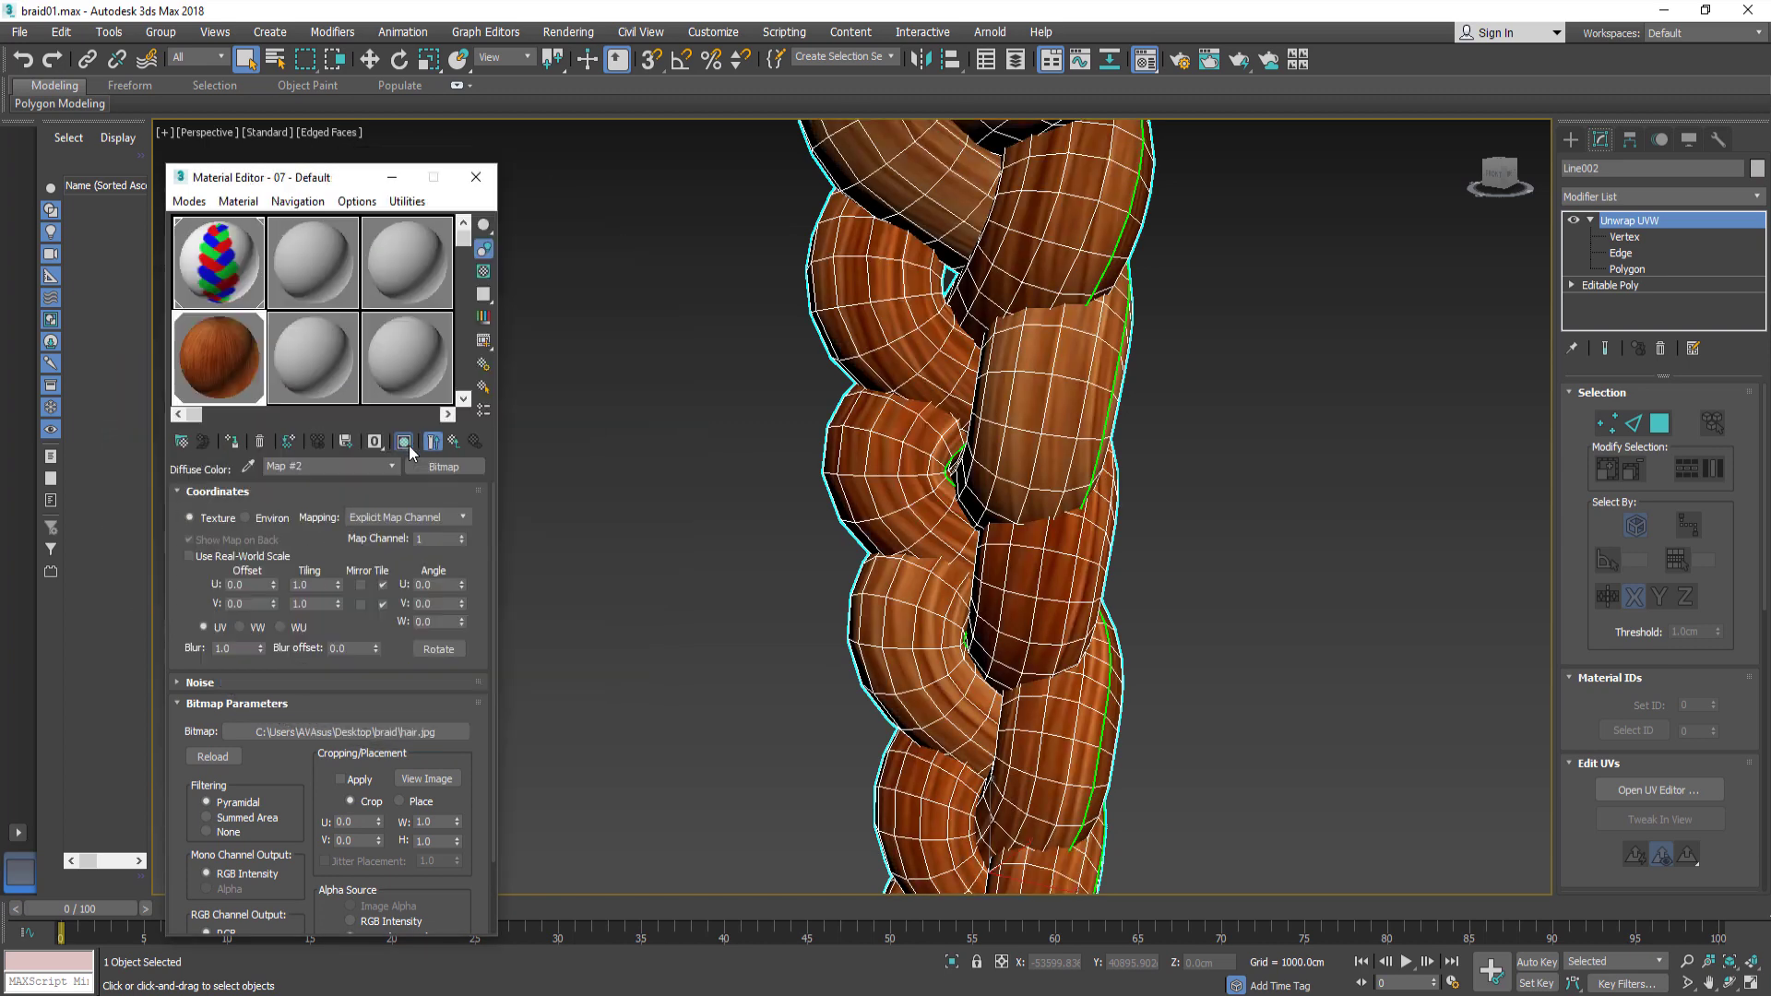
pyautogui.click(629, 444)
pyautogui.click(476, 176)
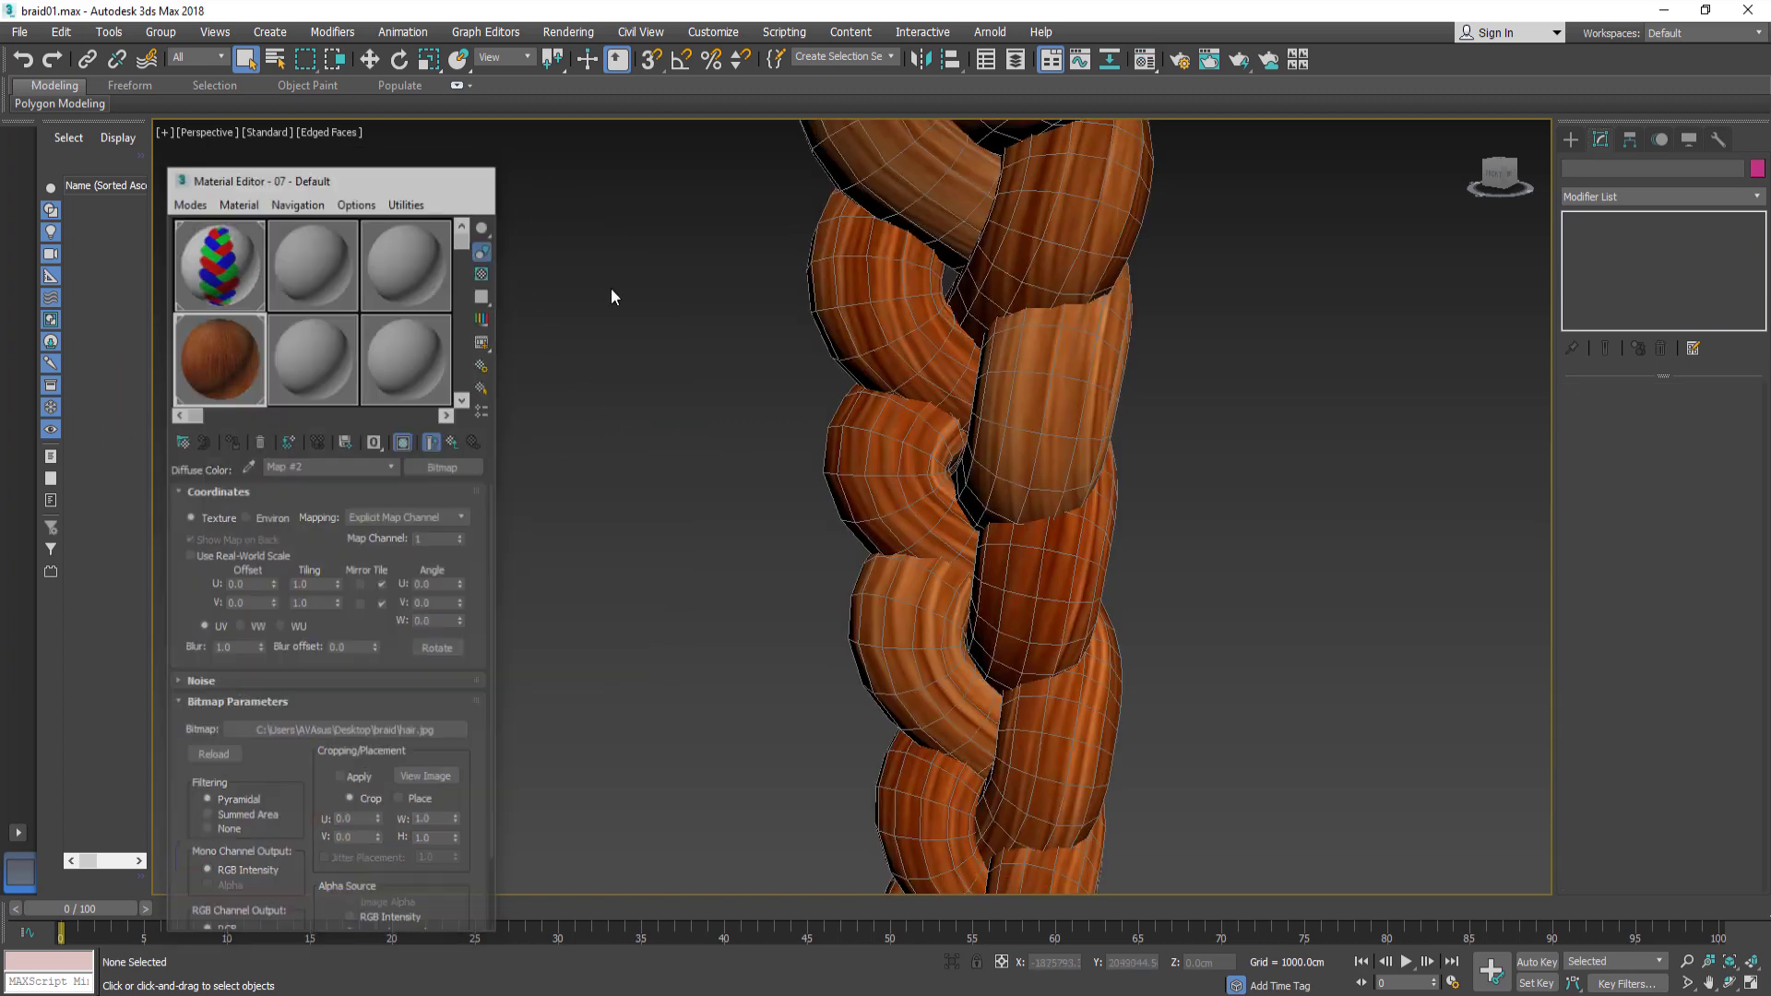
pyautogui.scroll(-4, 710, 415)
pyautogui.scroll(-2, 712, 420)
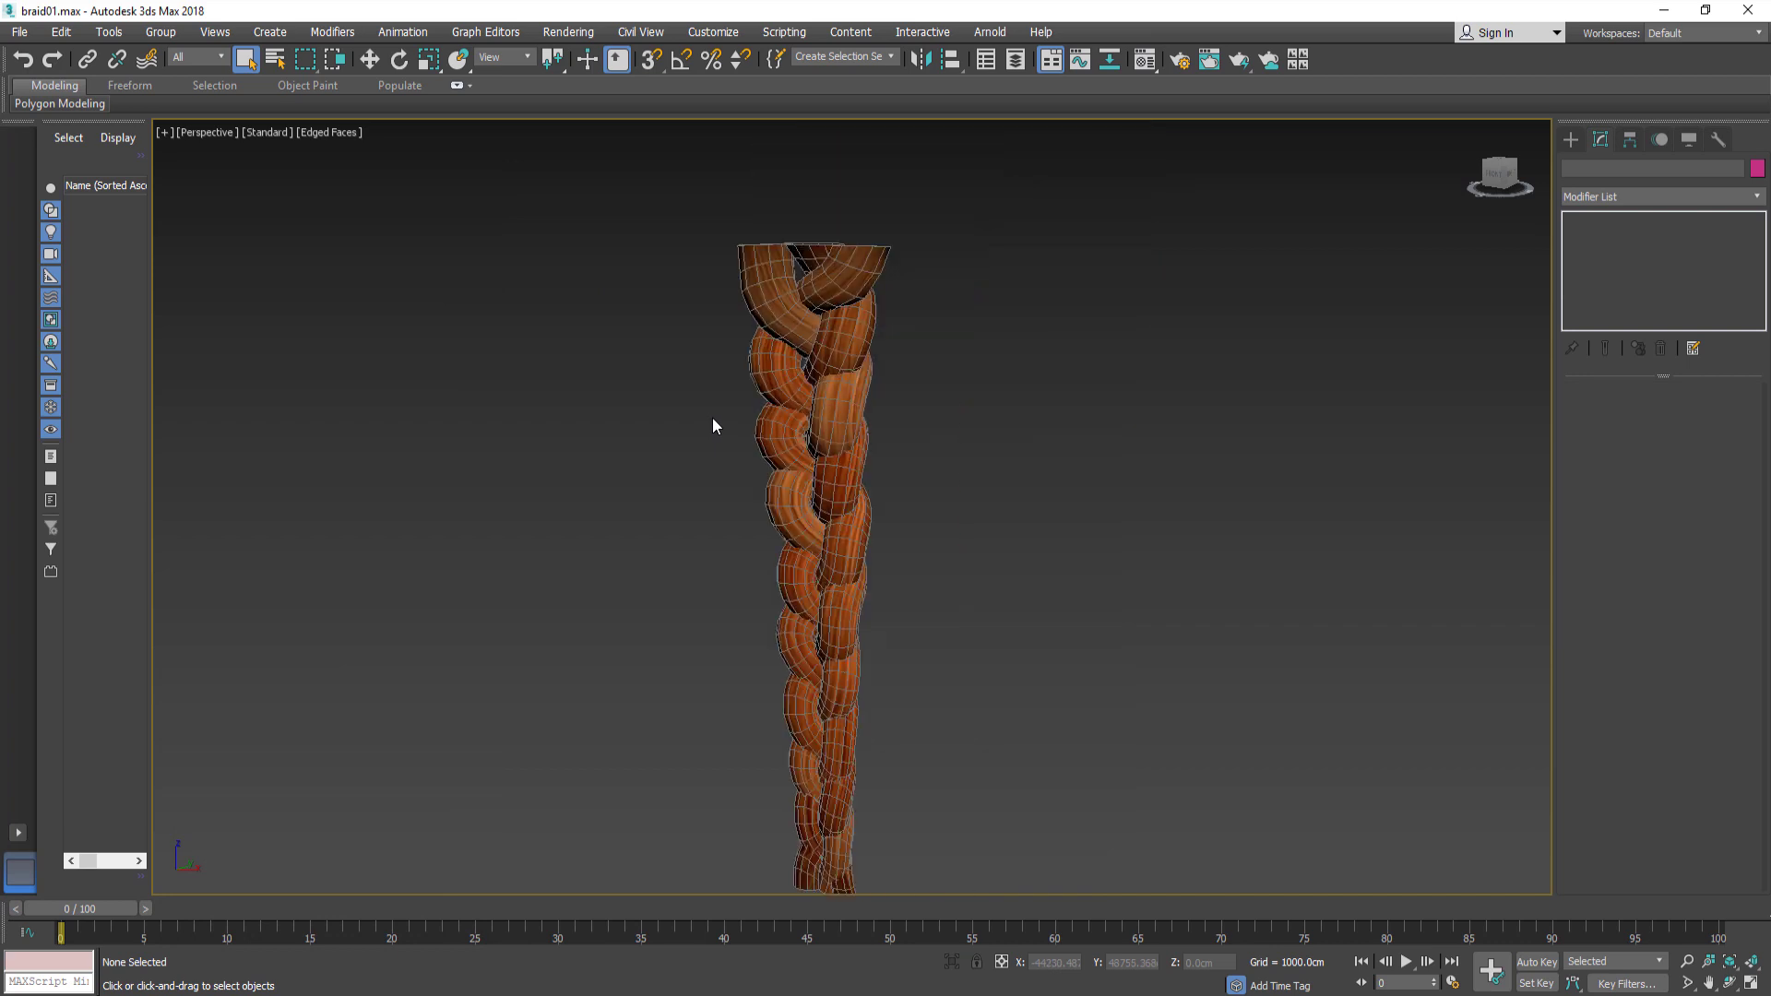
# Step: Turn off Edged Faces in the viewport shading, then reselect the braid
pyautogui.click(343, 133)
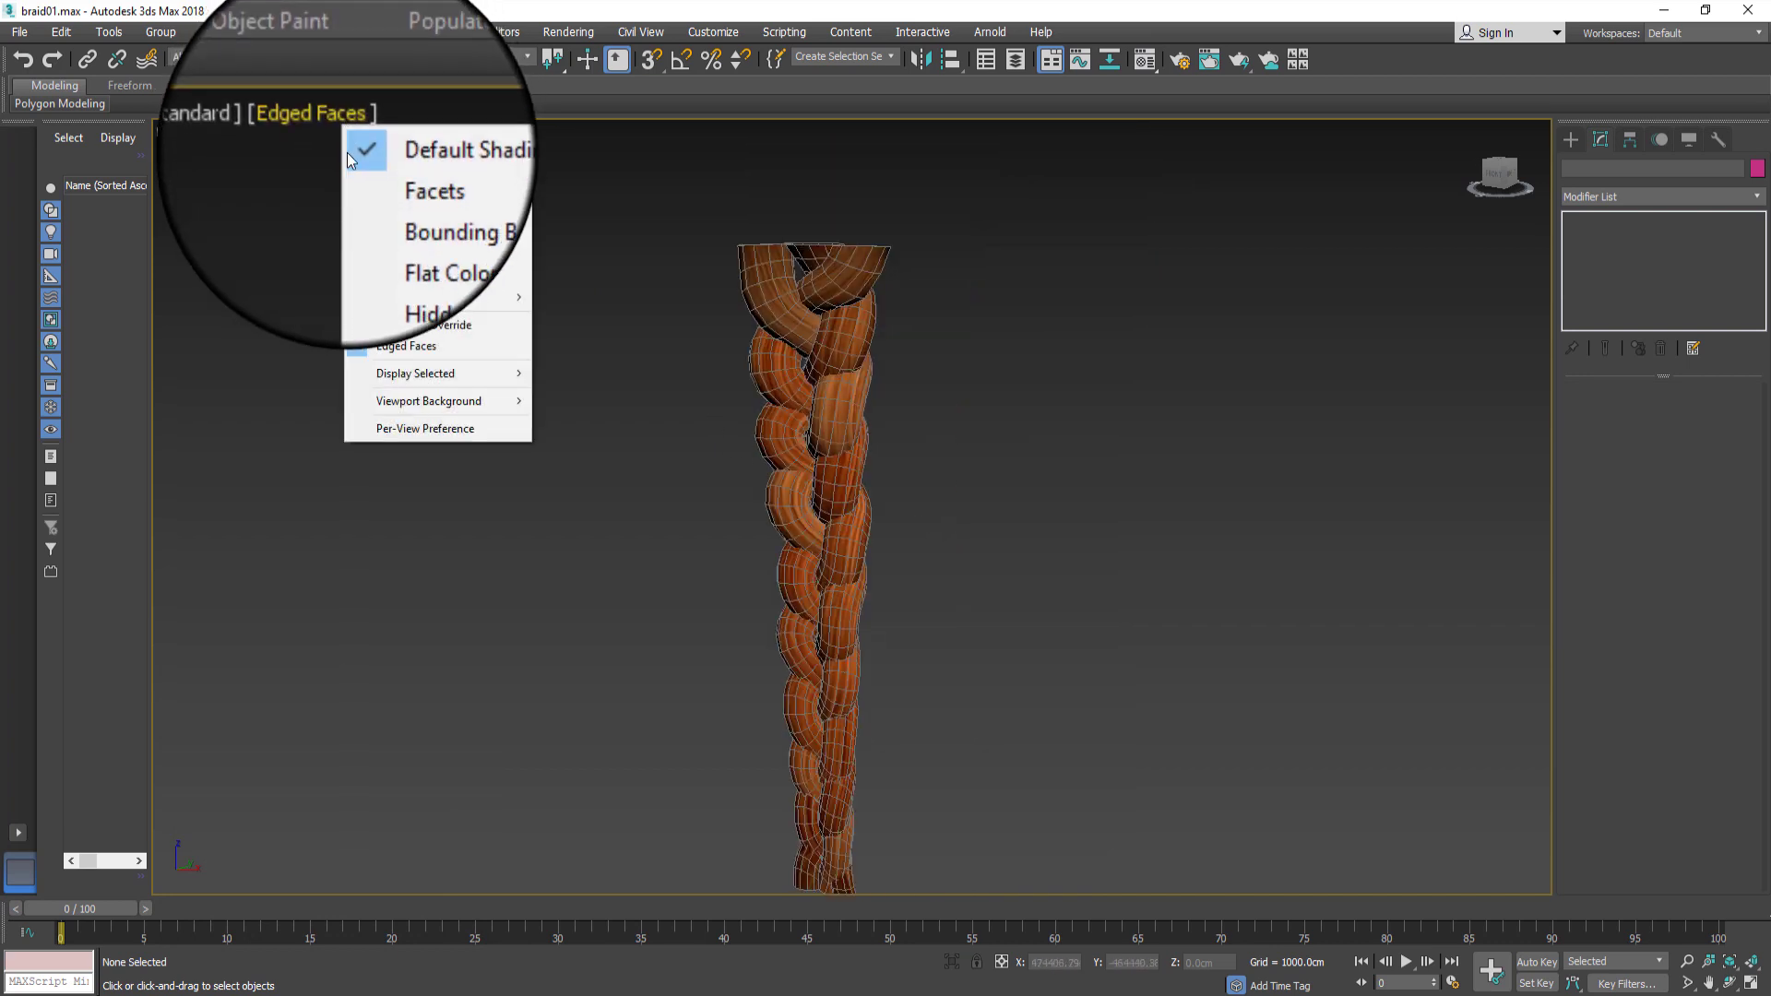
pyautogui.click(391, 347)
pyautogui.moveTo(993, 489)
pyautogui.keyDown('alt'); pyautogui.mouseDown(button='middle')
pyautogui.moveTo(921, 537)
pyautogui.moveTo(1281, 529)
pyautogui.moveTo(949, 542)
pyautogui.moveTo(191, 511)
pyautogui.moveTo(446, 523)
pyautogui.moveTo(938, 476)
pyautogui.moveTo(598, 472)
pyautogui.mouseUp(button='middle'); pyautogui.keyUp('alt')
pyautogui.scroll(-3, 598, 456)
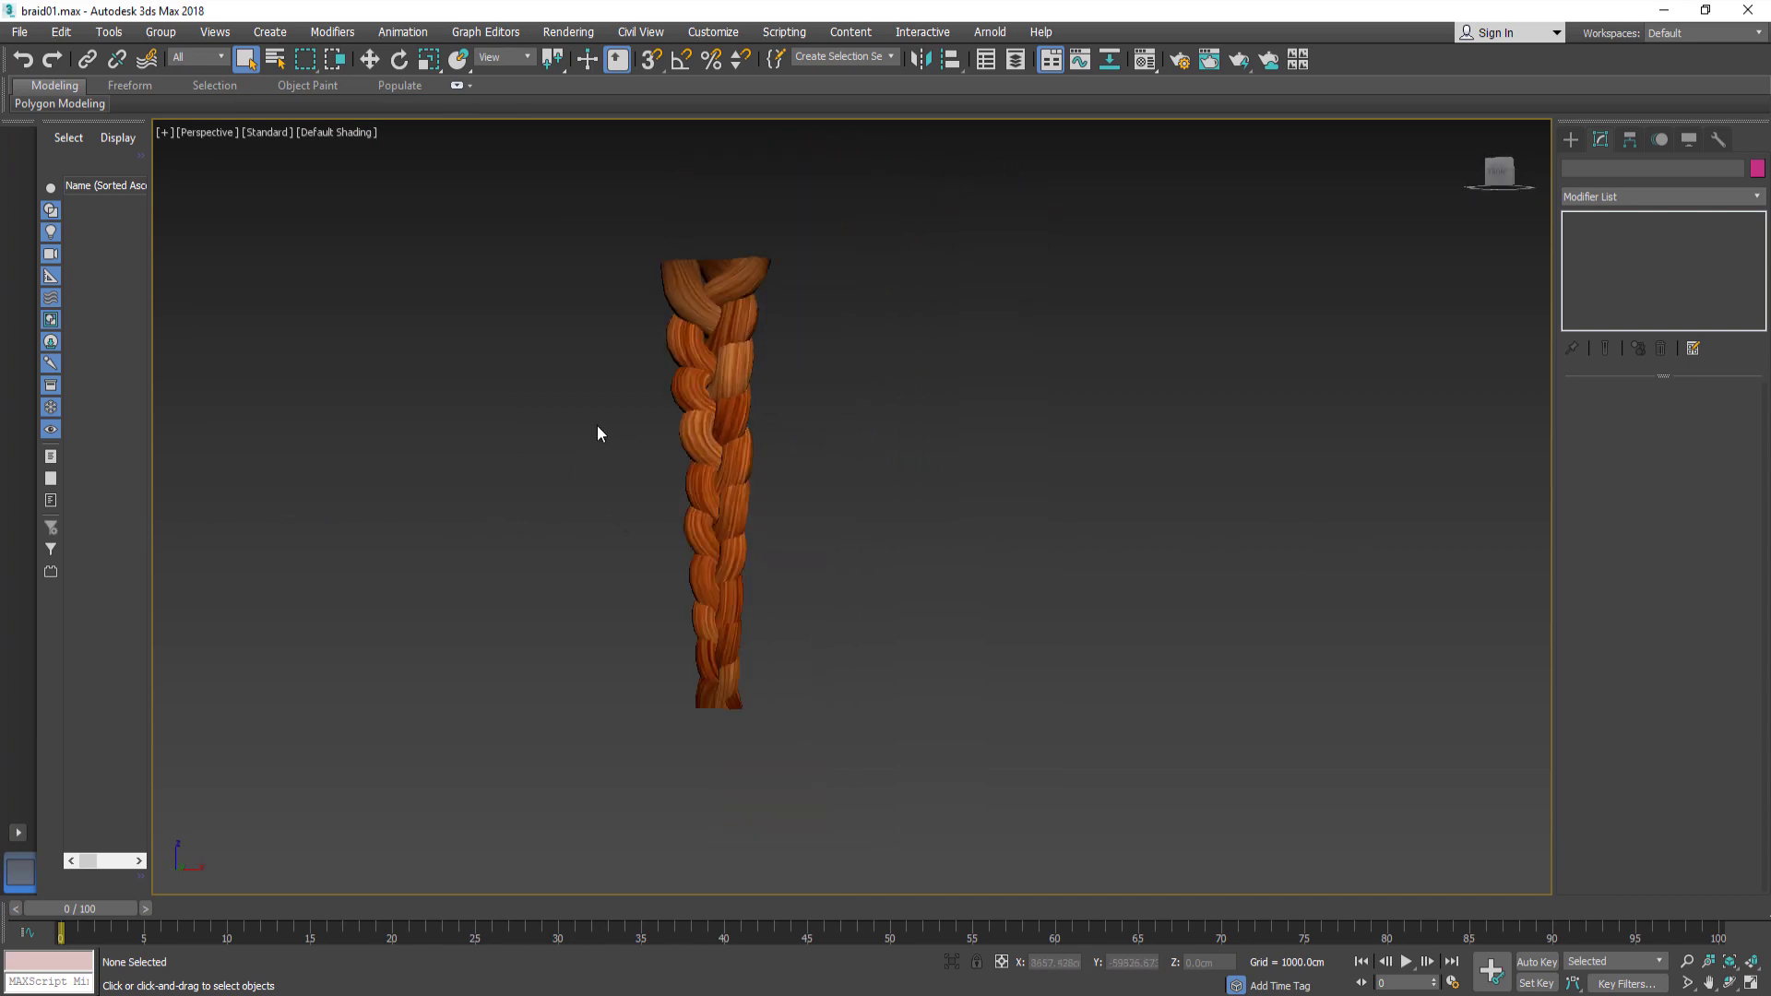
pyautogui.click(737, 515)
# Step: Open the braid's UV editor at polygon selection level, moved aside for room
pyautogui.click(1628, 269)
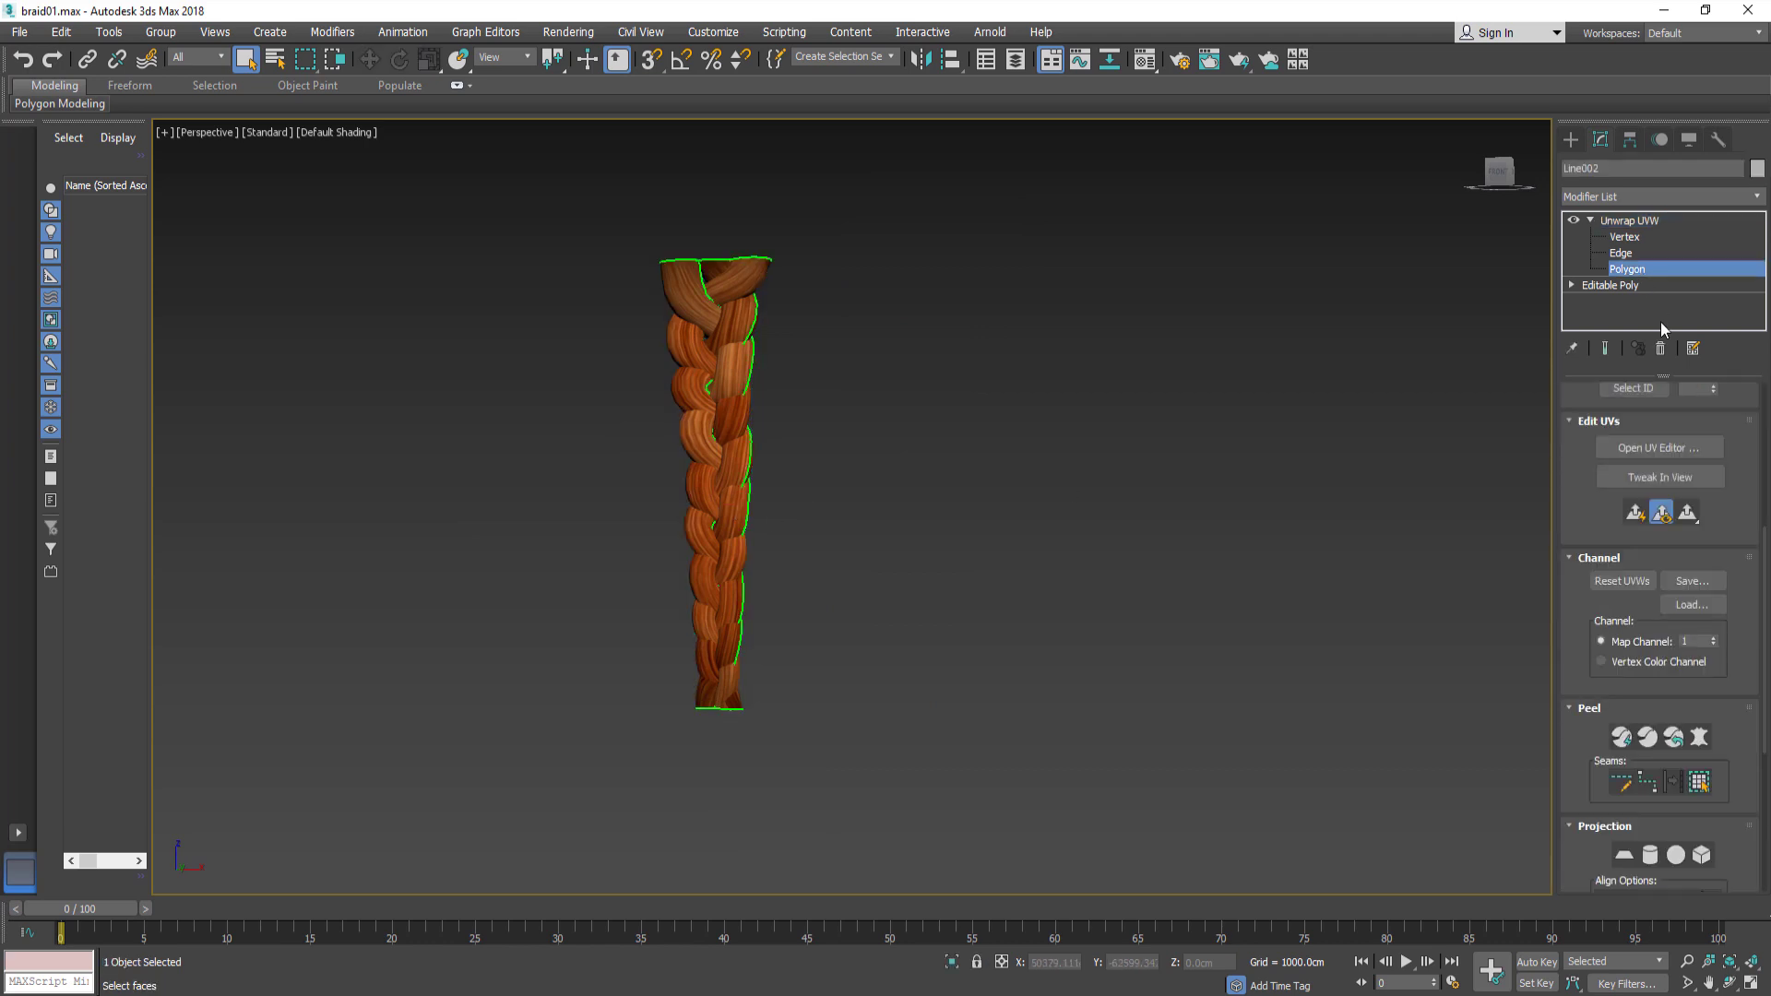
pyautogui.scroll(-1, 1674, 388)
pyautogui.click(1692, 424)
pyautogui.moveTo(1206, 178); pyautogui.dragTo(1280, 119)
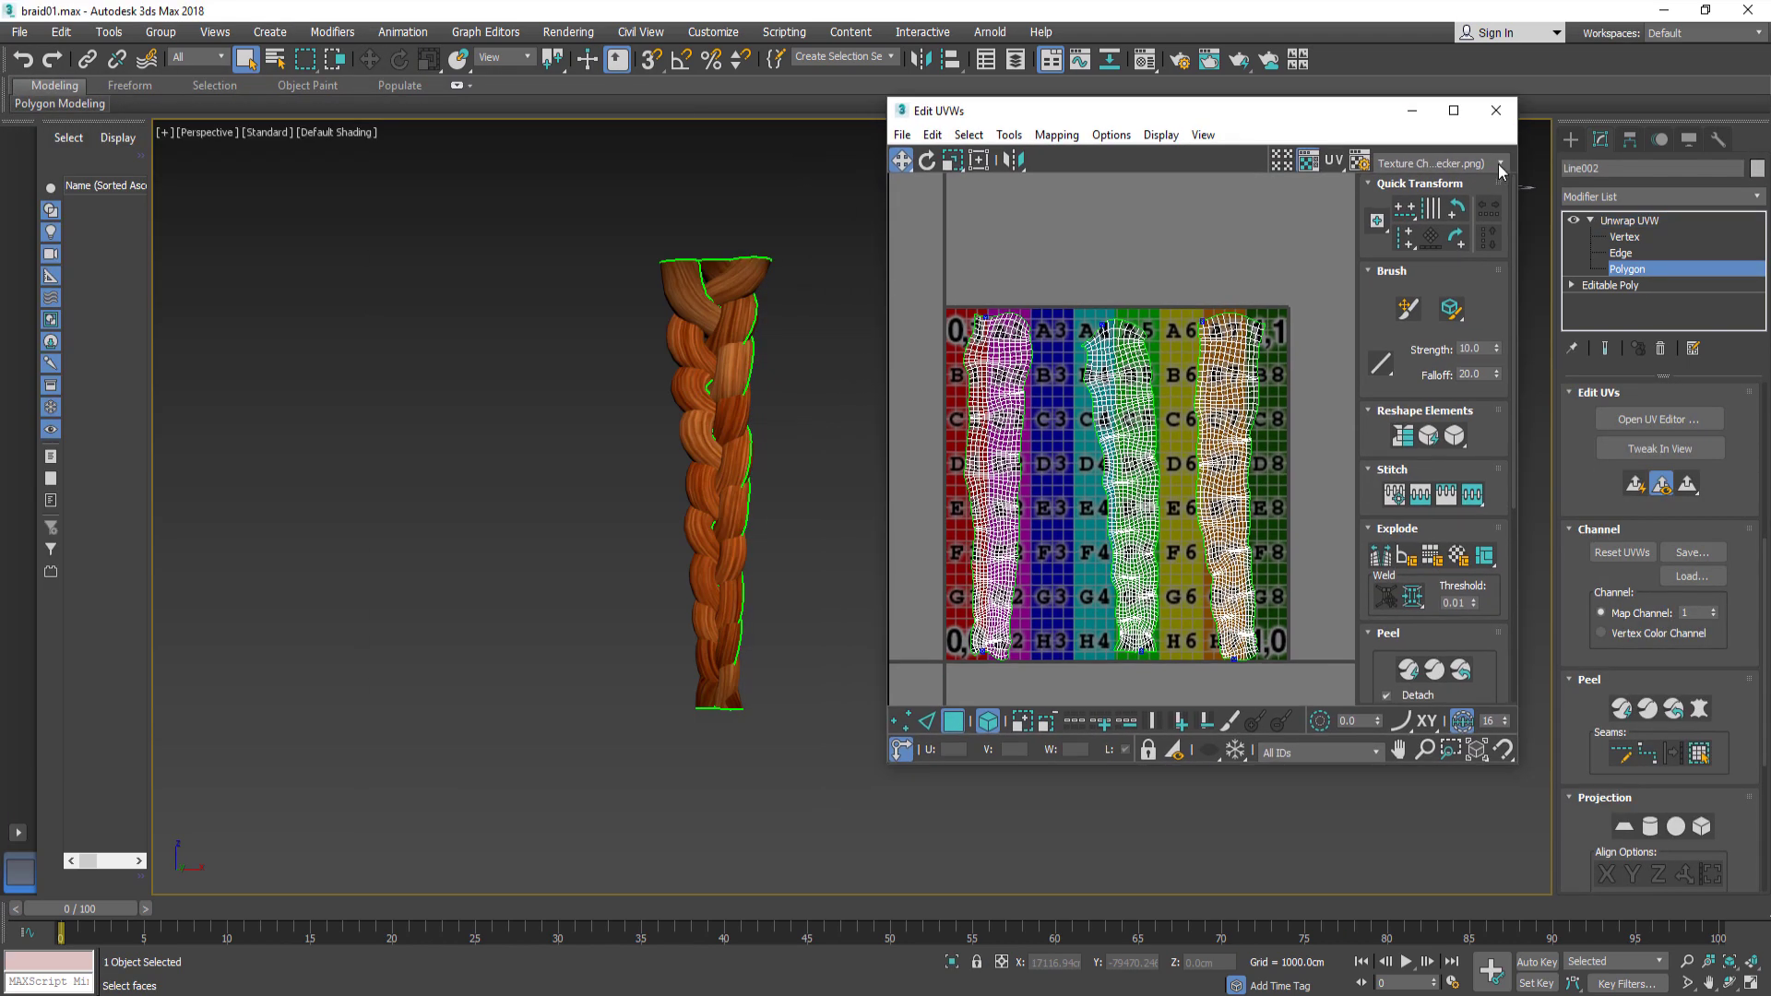
# Step: Load hair.jpg as a bitmap background texture behind the UV layout
pyautogui.click(1438, 162)
pyautogui.click(1417, 257)
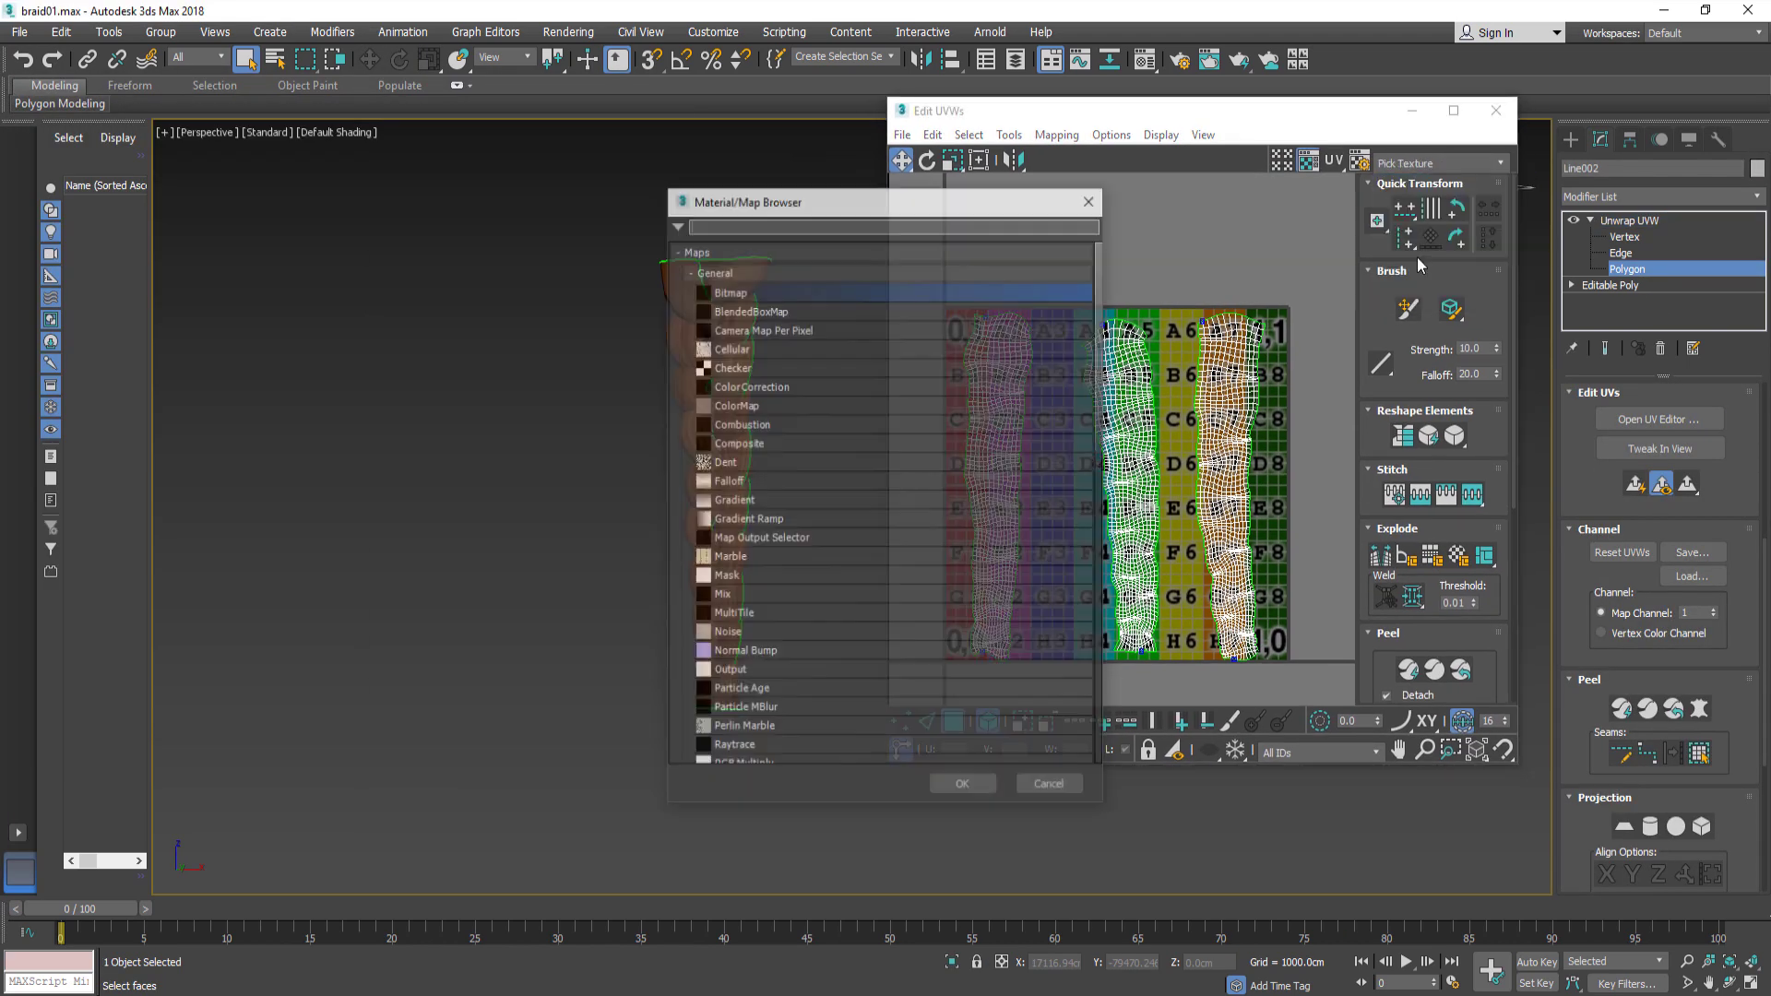
pyautogui.click(963, 787)
pyautogui.click(373, 208)
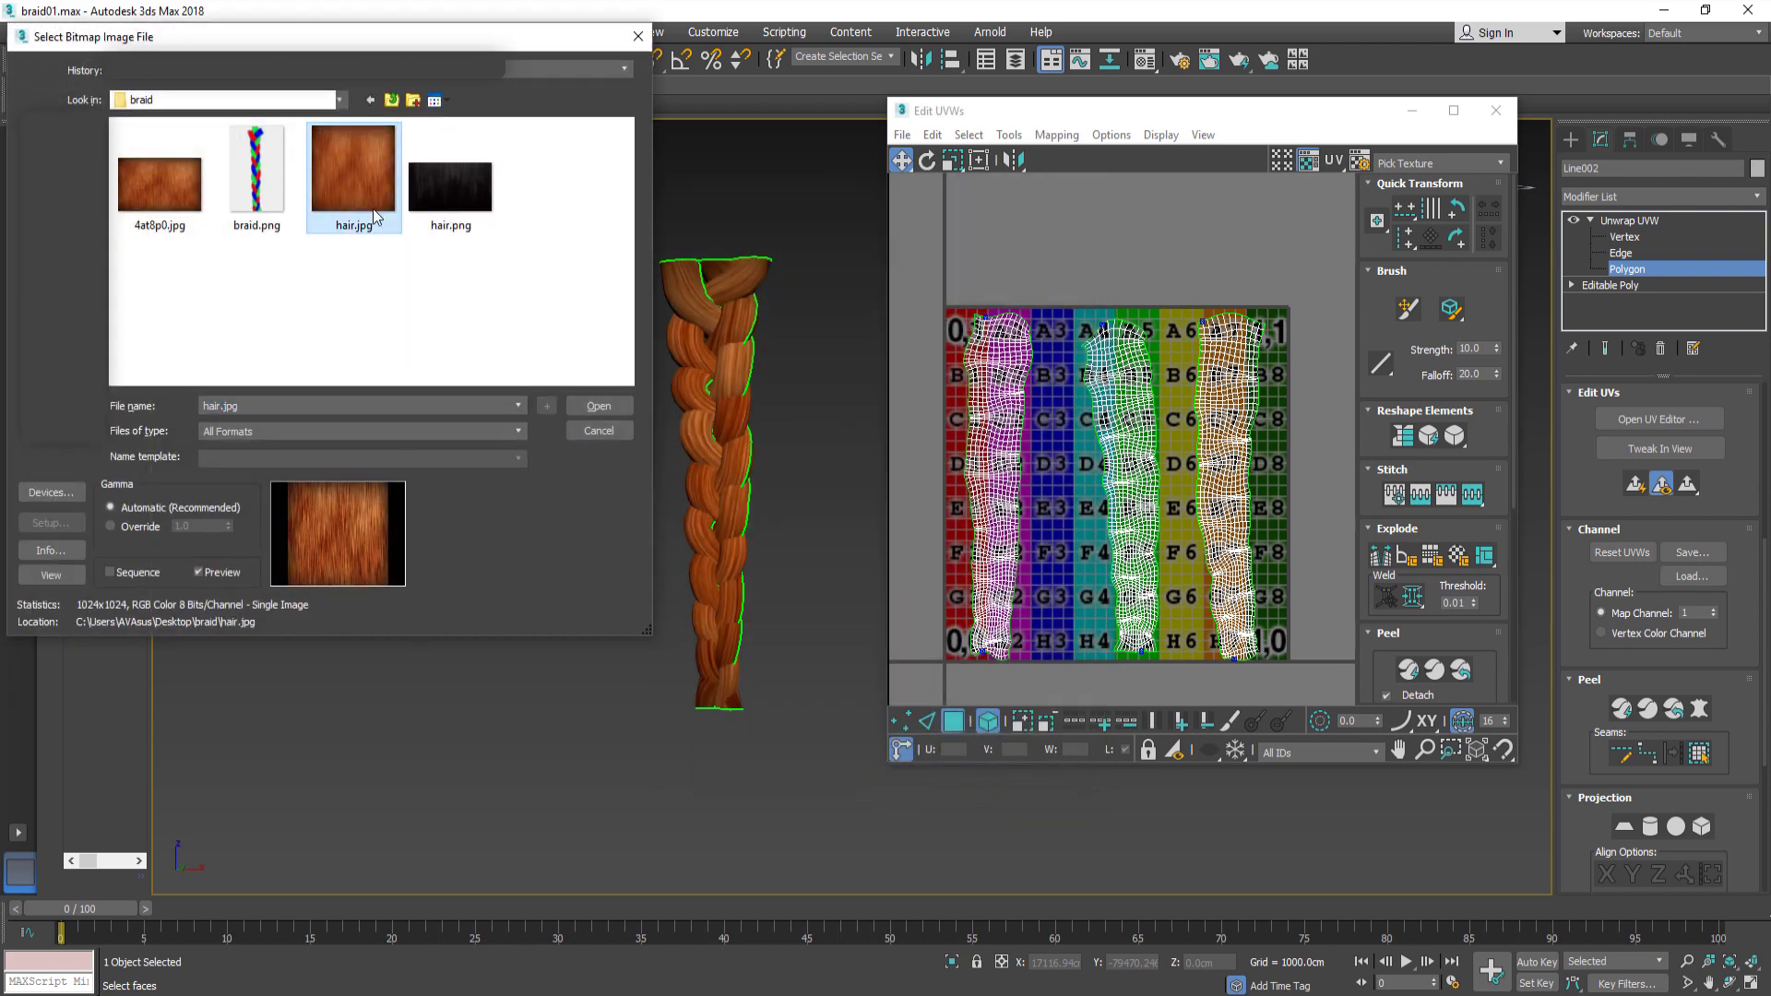
pyautogui.click(578, 406)
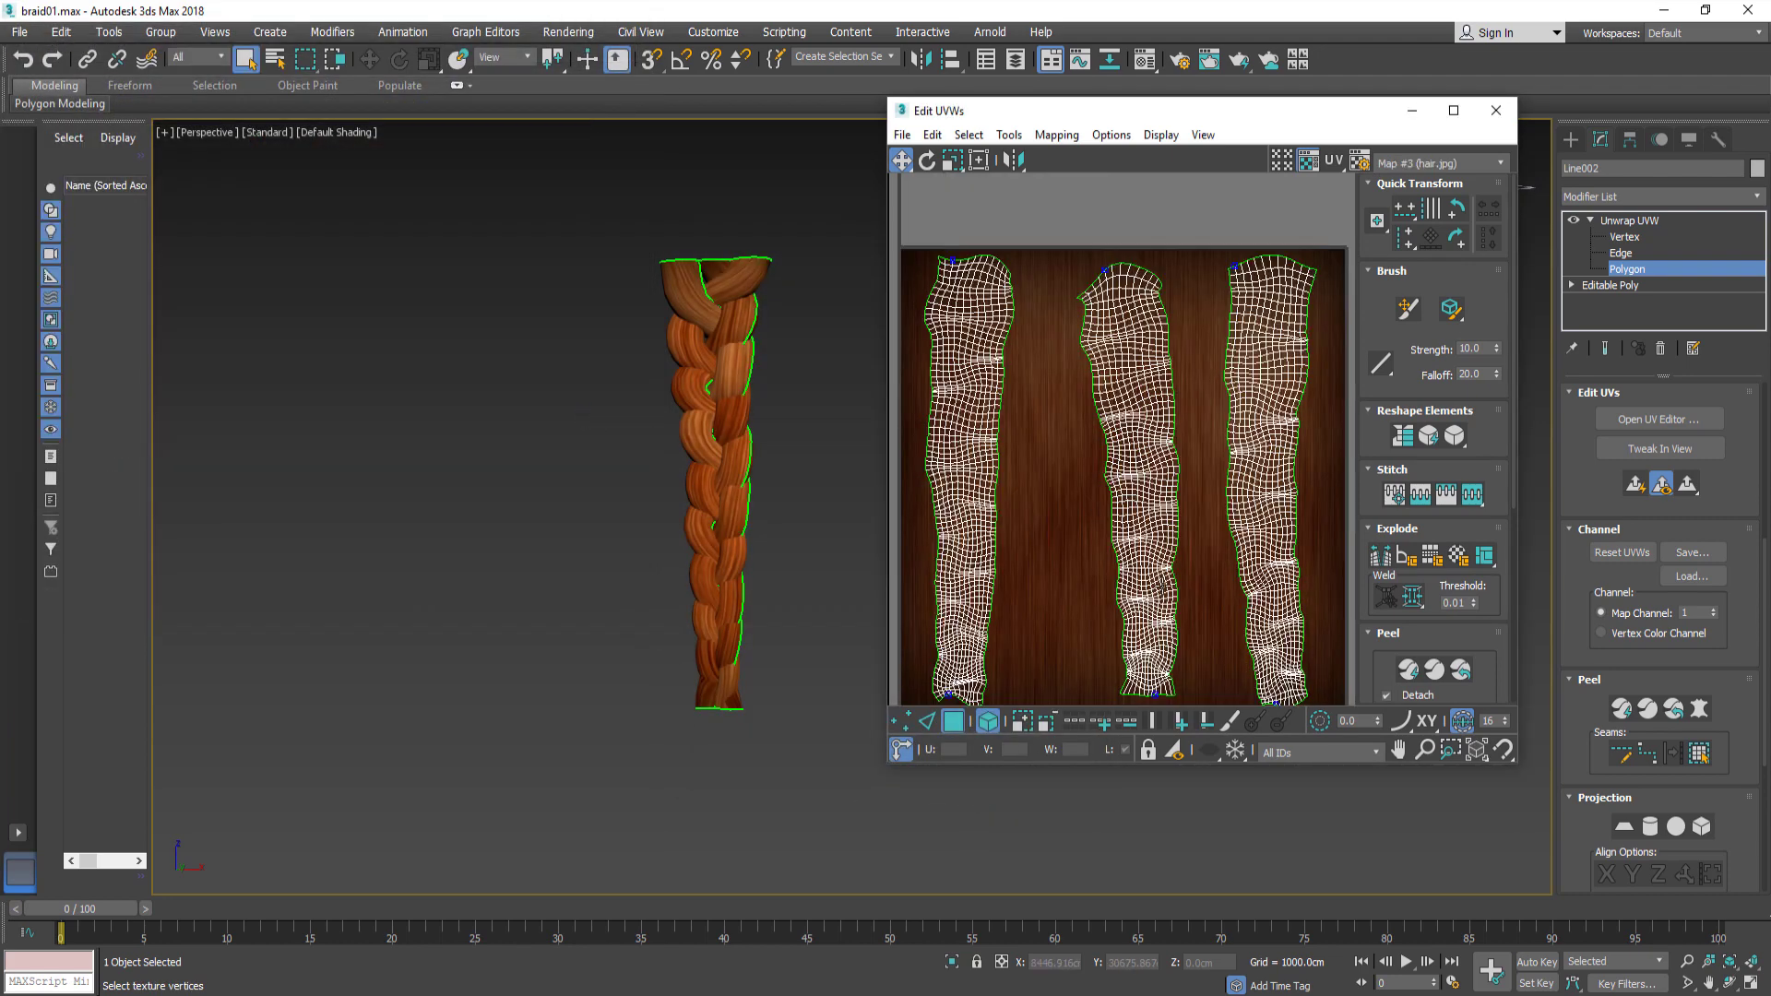
# Step: Shift the middle and right UV strips left over the hair texture
pyautogui.click(1159, 584)
pyautogui.moveTo(1150, 581); pyautogui.dragTo(1098, 573)
pyautogui.moveTo(1269, 554); pyautogui.dragTo(1181, 553)
pyautogui.scroll(-2, 1237, 539)
pyautogui.click(784, 599)
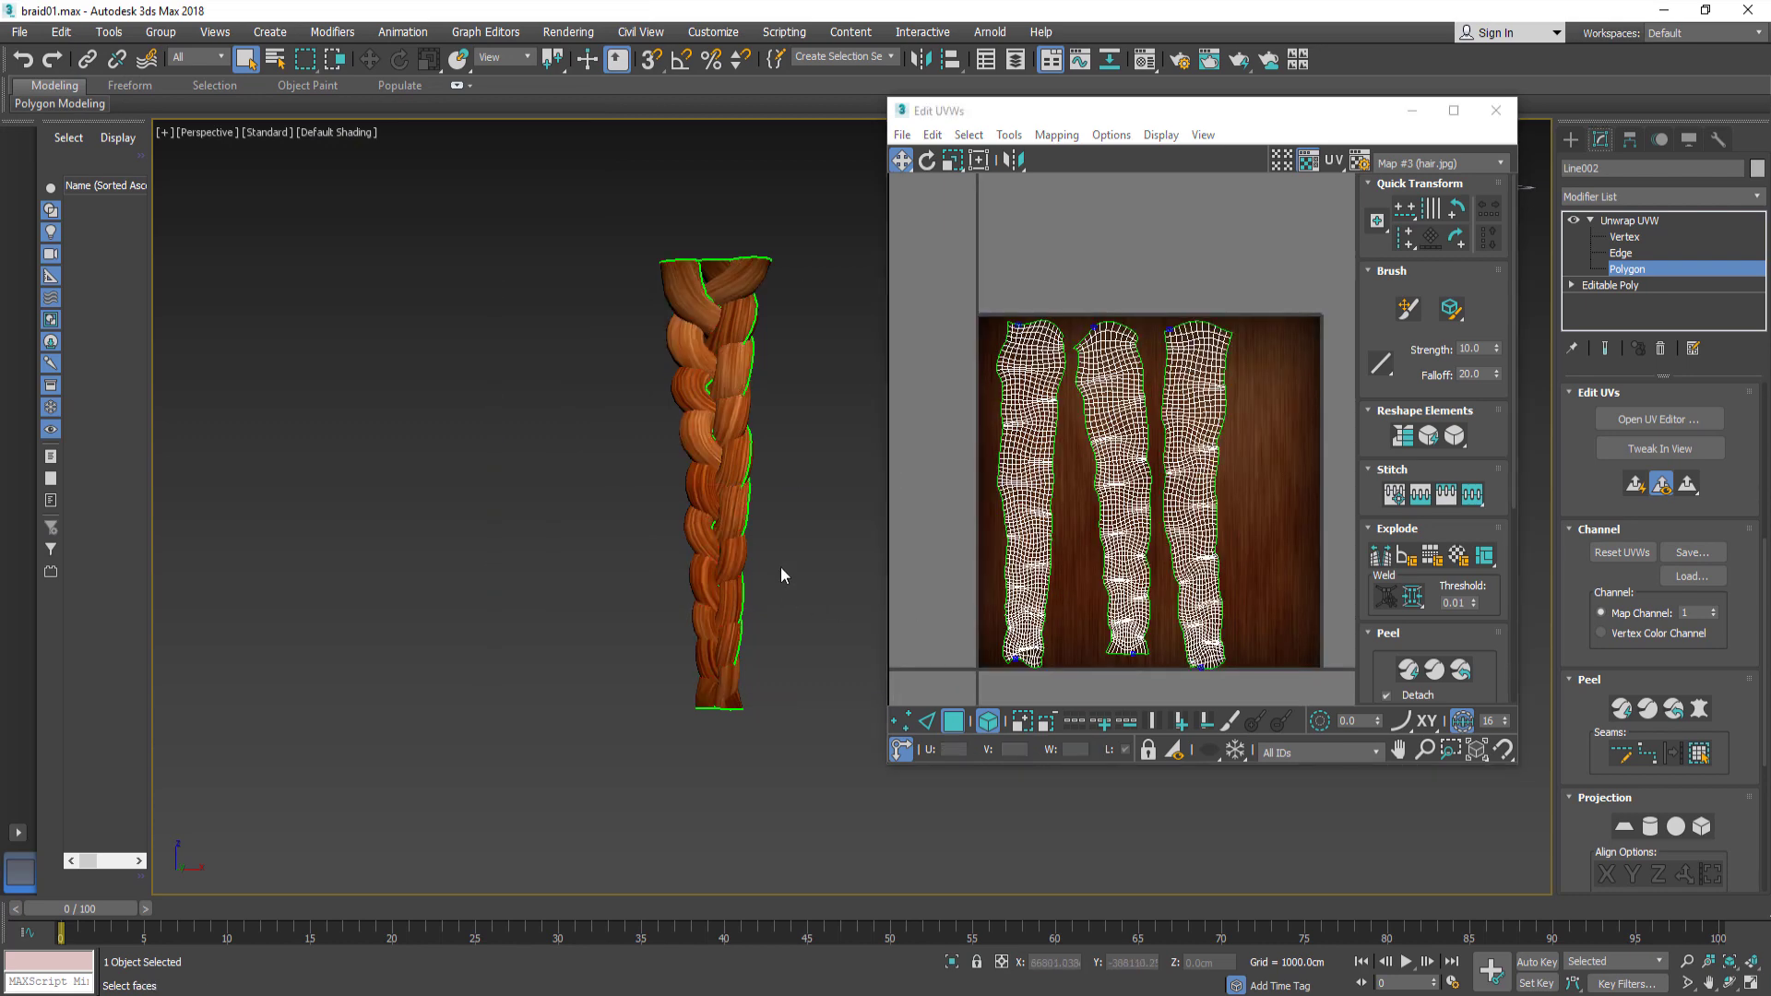
# Step: Adjust the right and left UV strips so they sit over the hair texture
pyautogui.click(1020, 446)
pyautogui.moveTo(1195, 446)
pyautogui.mouseDown()
pyautogui.moveTo(1226, 446)
pyautogui.moveTo(1149, 446)
pyautogui.mouseUp()
pyautogui.moveTo(1030, 469); pyautogui.dragTo(1063, 469)
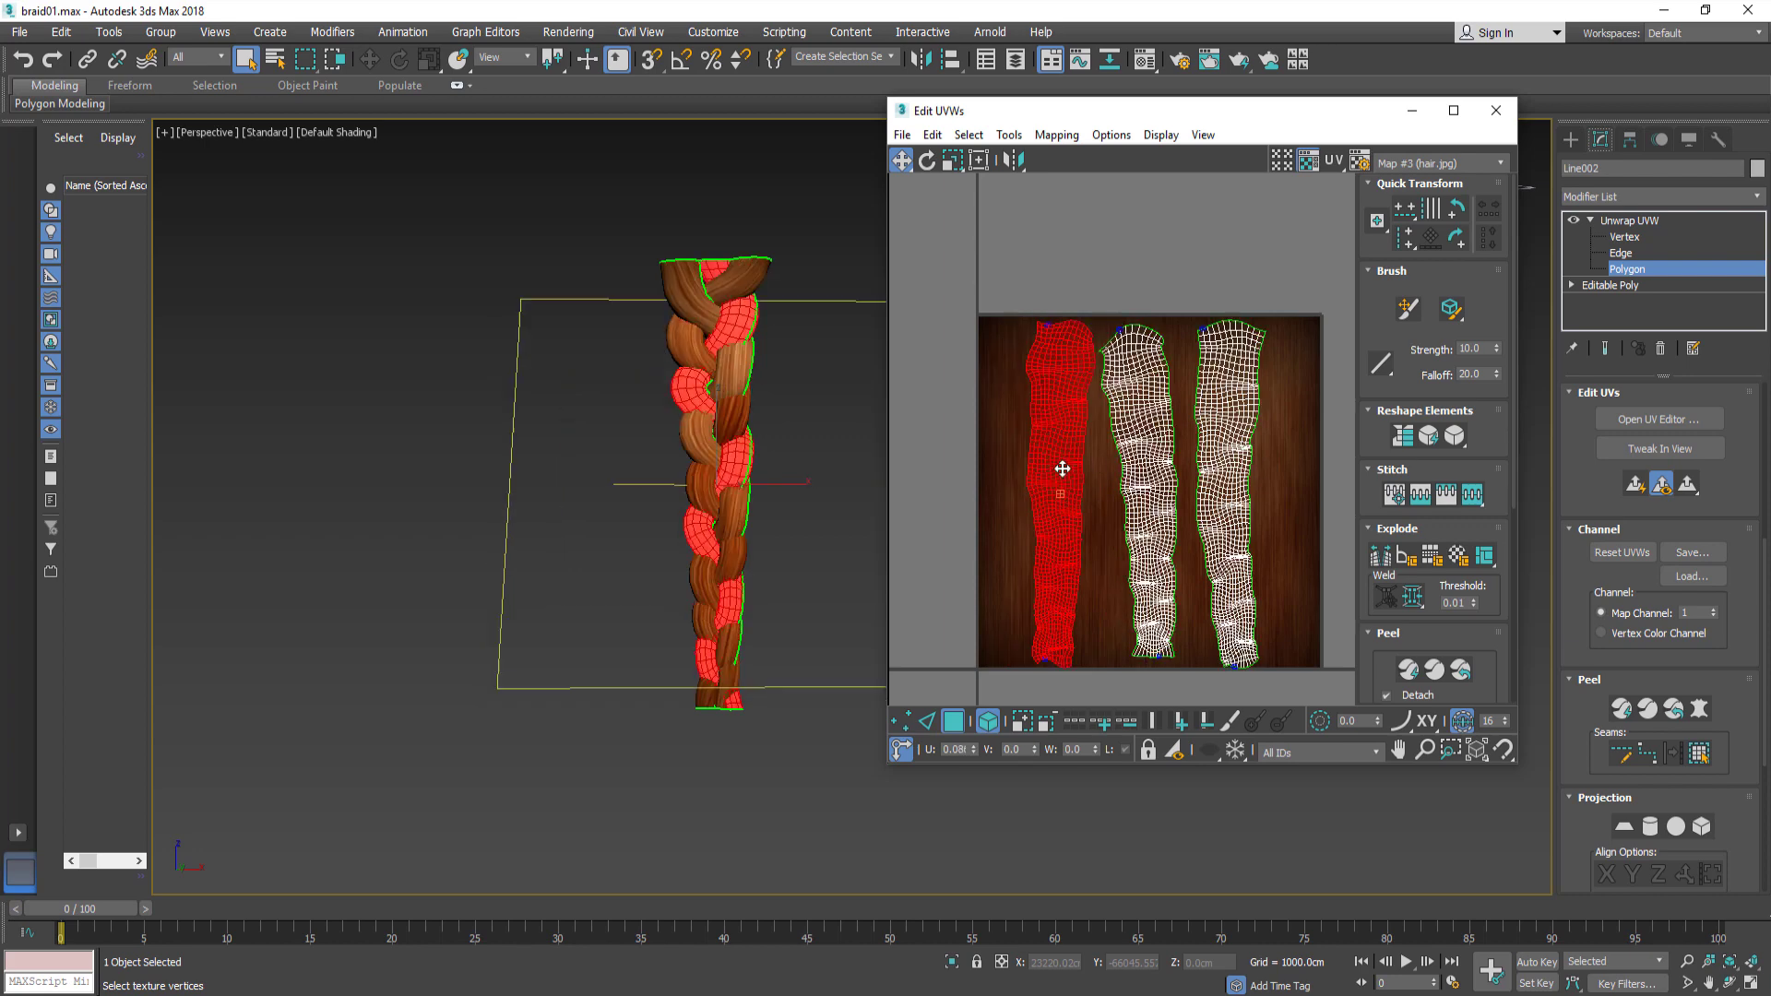
pyautogui.click(815, 528)
pyautogui.click(1219, 503)
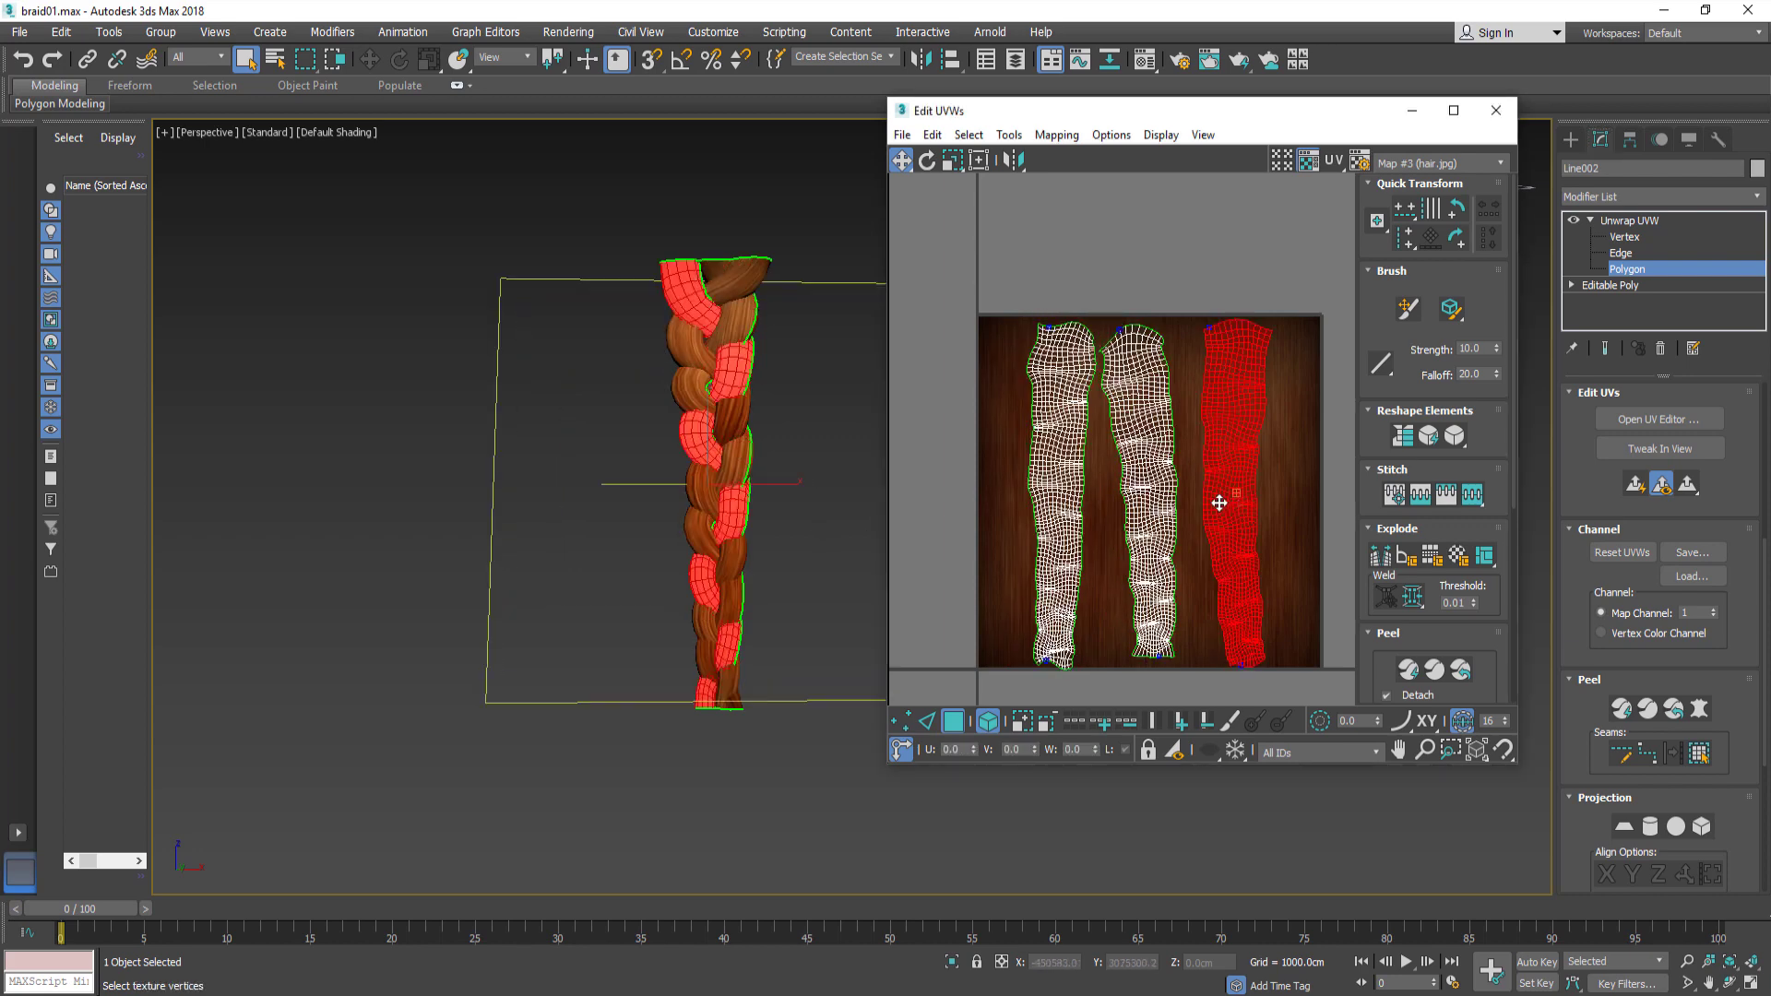
pyautogui.click(817, 544)
pyautogui.scroll(-3, 818, 545)
# Step: Close the UV editor, exit the unwrap sub-object level and deselect the braid
pyautogui.click(1480, 113)
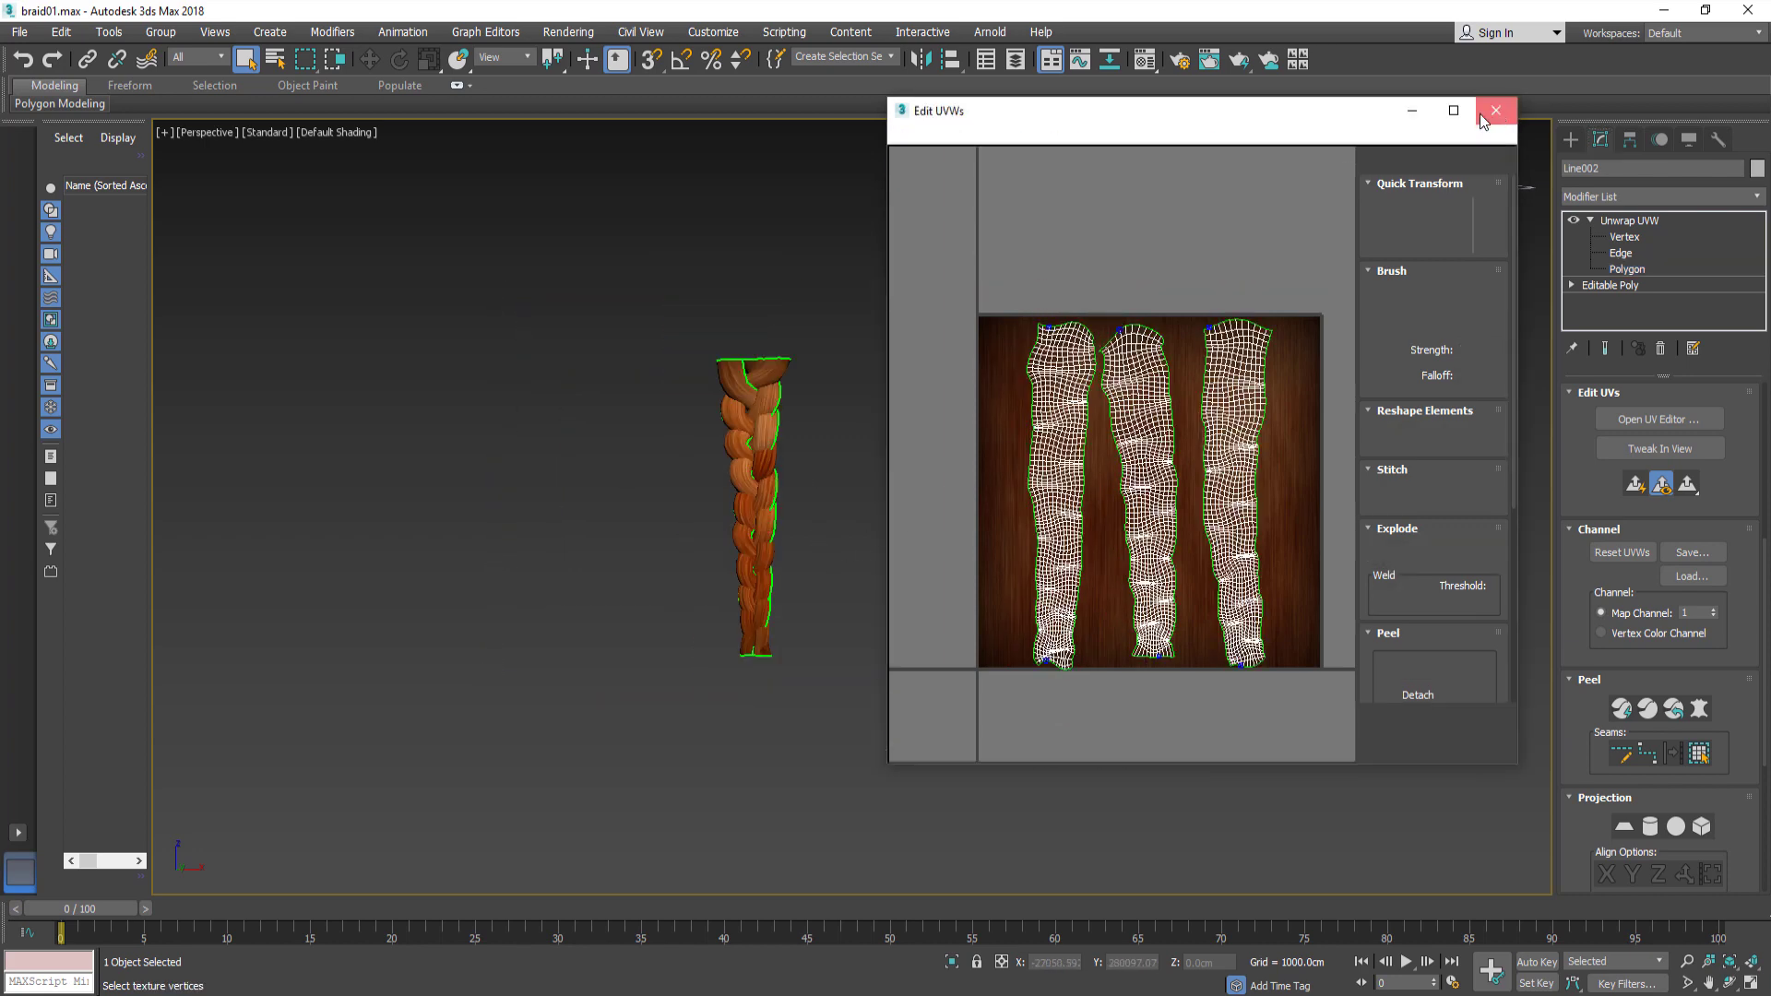
pyautogui.click(1630, 221)
pyautogui.click(1200, 443)
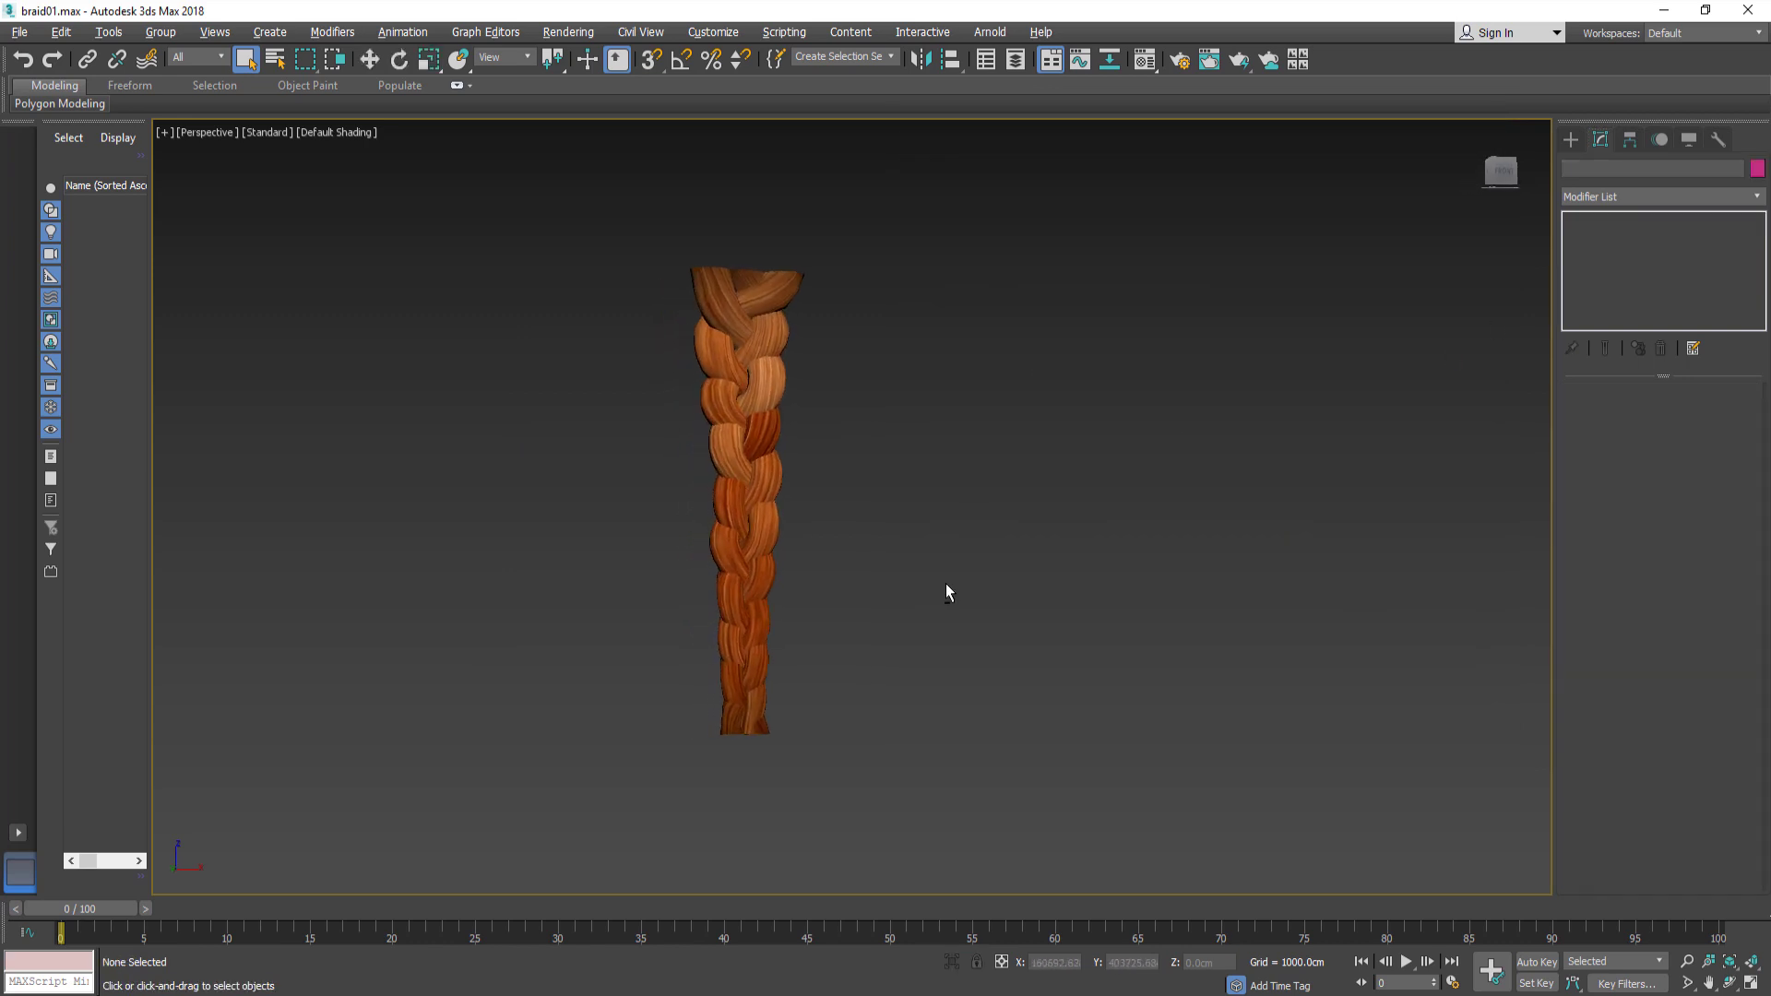